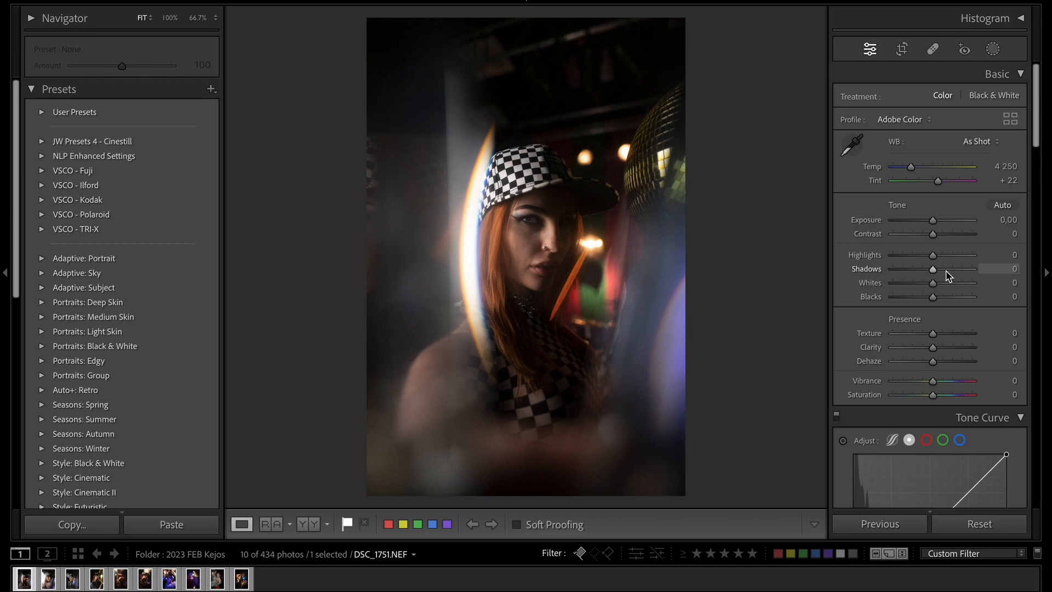
Step: Set shadows to +58, blacks to −15, clarity to +8 and saturation to +10 on DSC_1751.NEF
drag(949, 274, 928, 301)
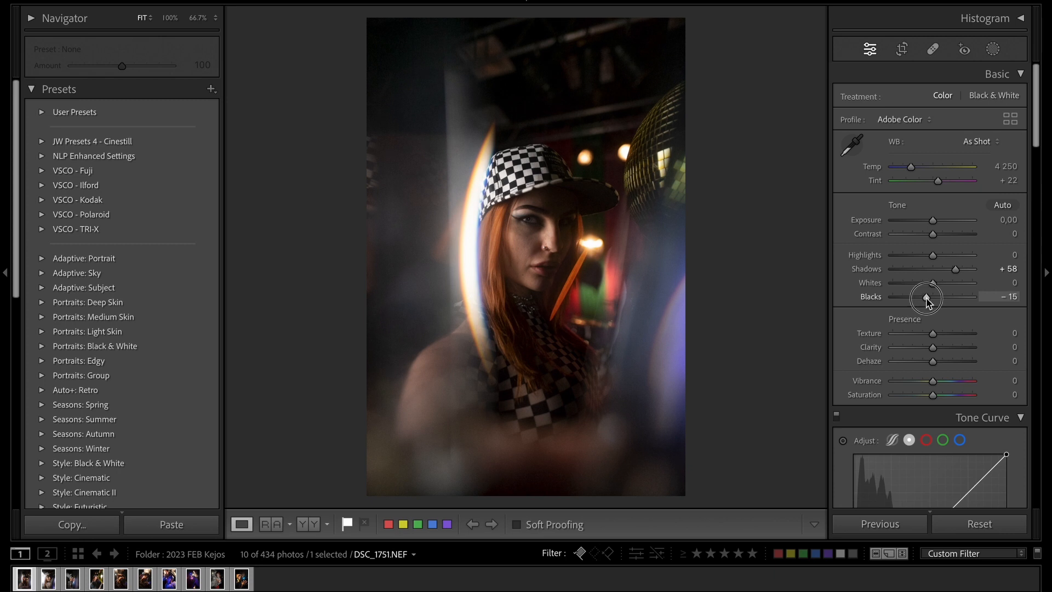
scroll(910, 245, down, 2)
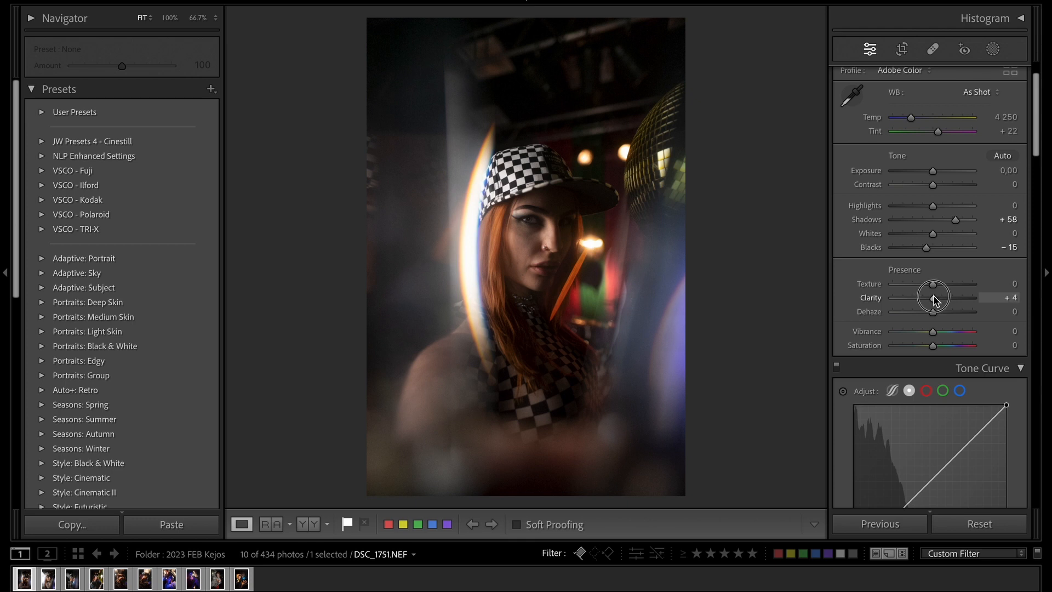
drag(936, 299, 937, 299)
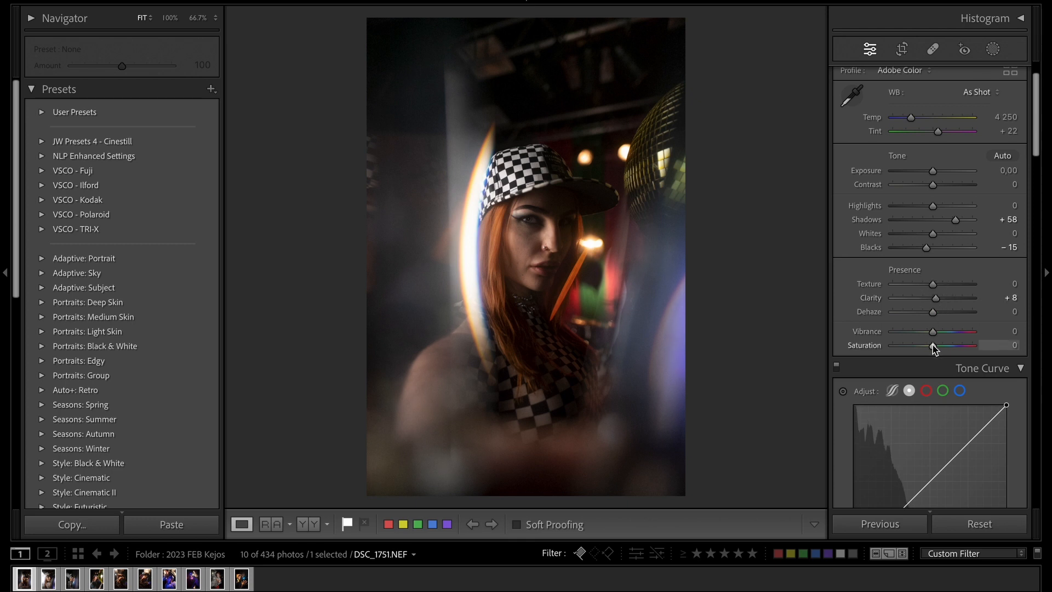
drag(933, 347, 936, 347)
Step: Set the sharpening amount of DSC_1751.NEF to about 52
scroll(934, 344, down, 7)
scroll(934, 344, down, 20)
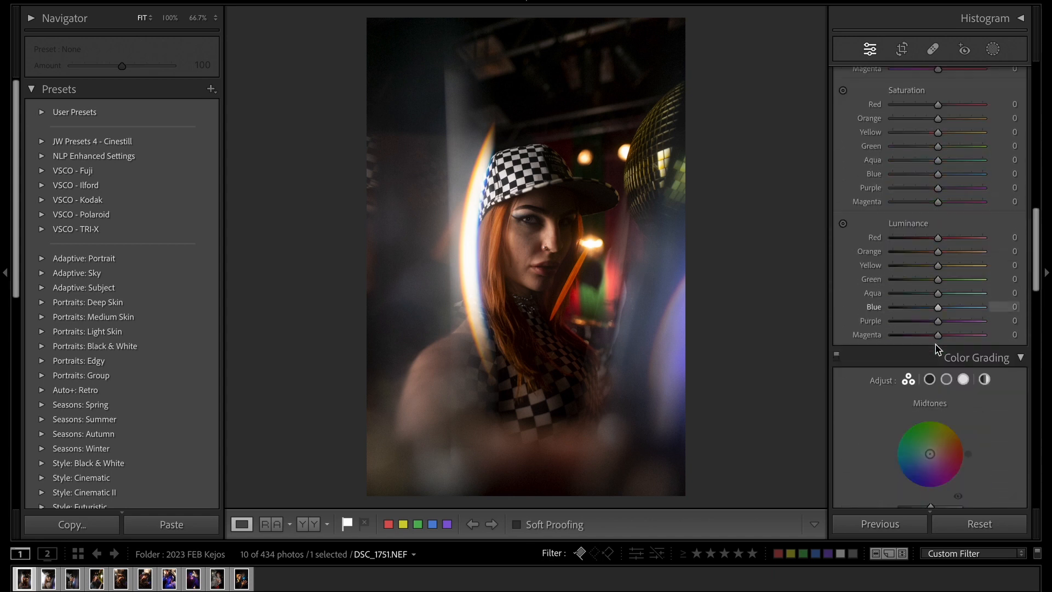
scroll(936, 347, down, 7)
scroll(932, 347, up, 11)
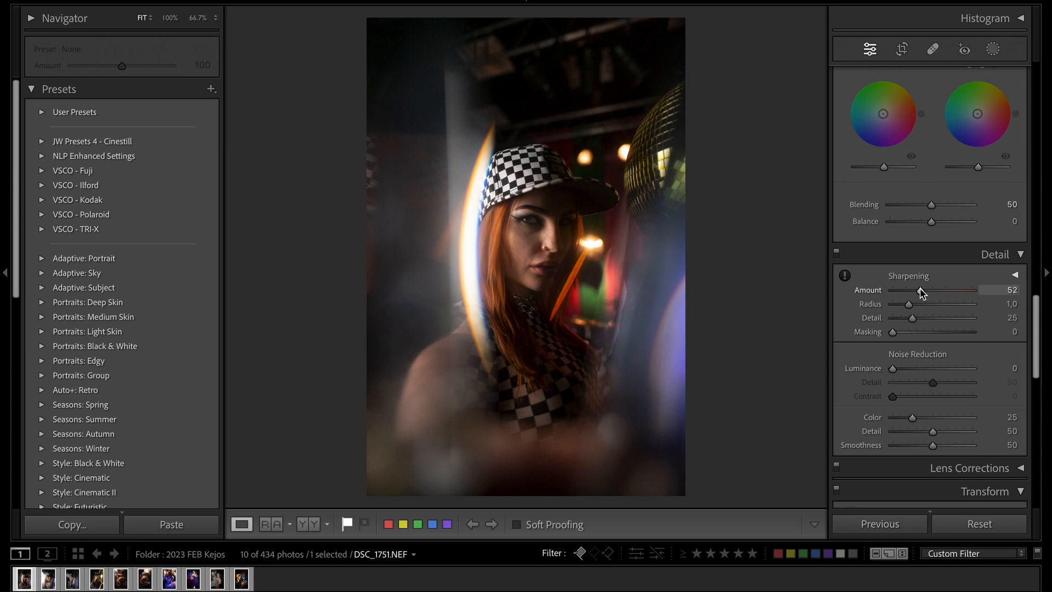
drag(921, 289, 919, 289)
scroll(923, 243, up, 5)
scroll(926, 248, up, 15)
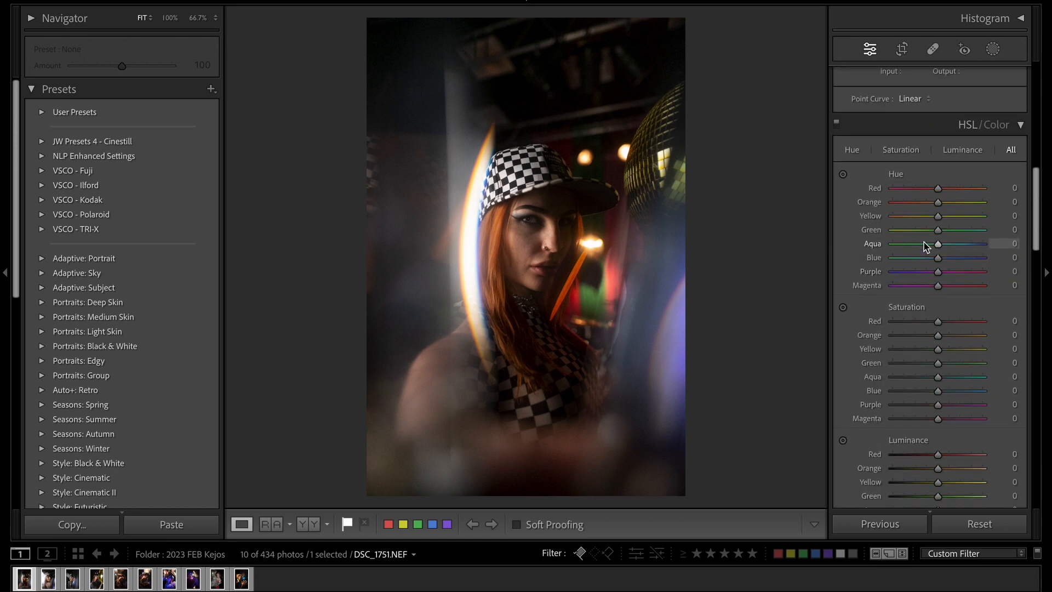
scroll(927, 241, down, 1)
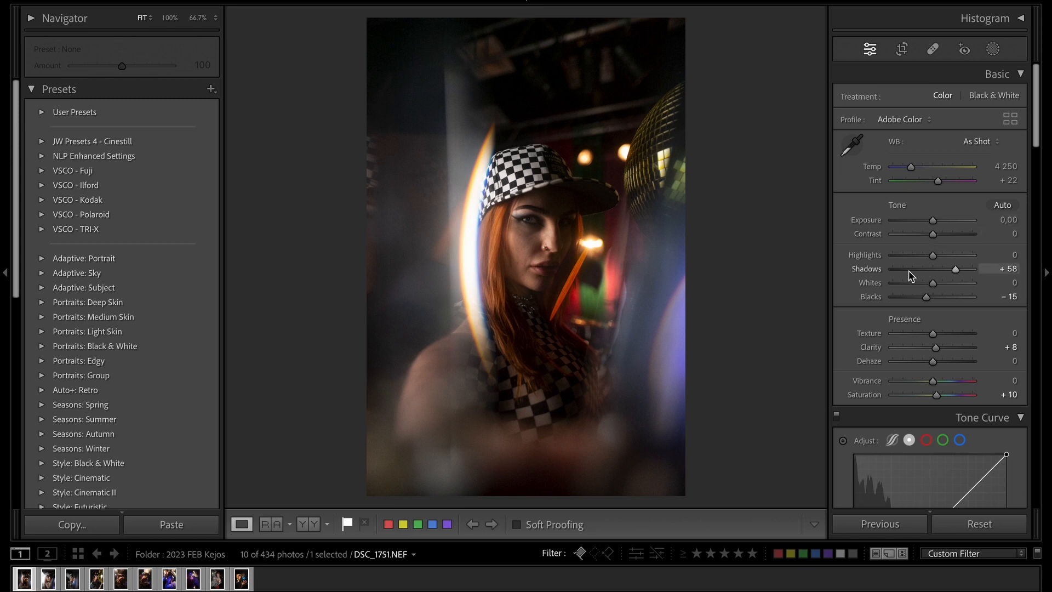
Step: Copy the develop settings of DSC_1751.NEF without crop and masking, paste them onto DSC_1765.NEF and adjust that photo's exposure
key(super+shift+c)
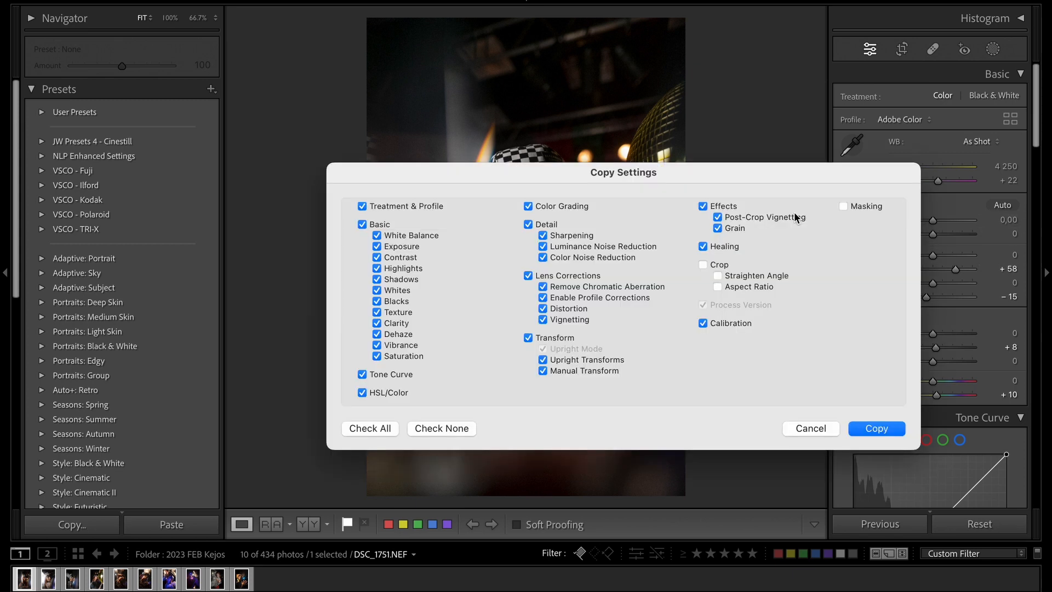
key(Return)
key(Right)
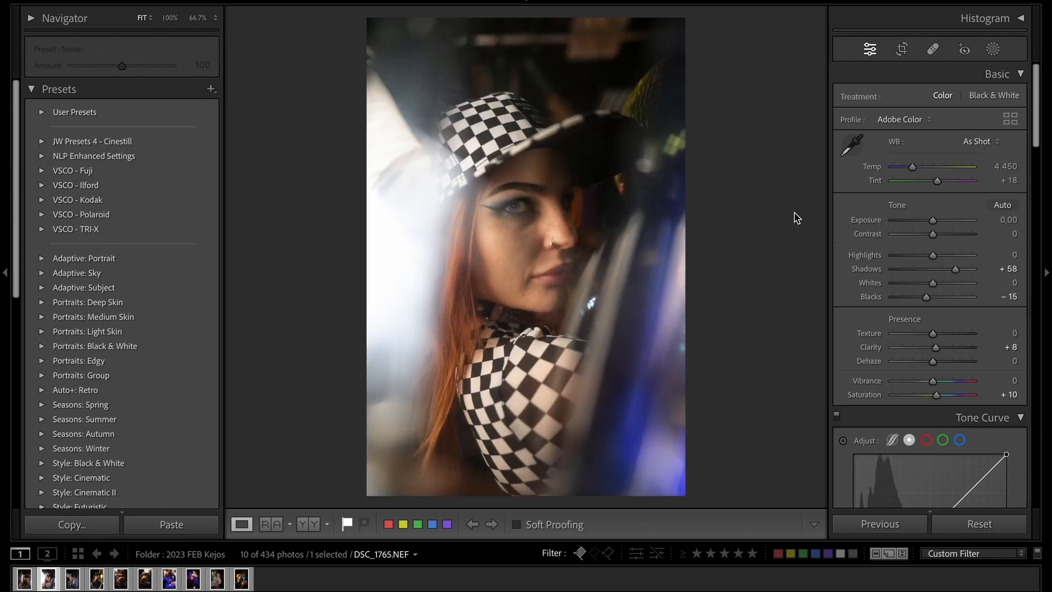
click(934, 223)
drag(934, 223, 932, 225)
Step: Apply the copied settings to DSC_1768.NEF, and set its exposure to +0,30 and contrast to about +8
key(Right)
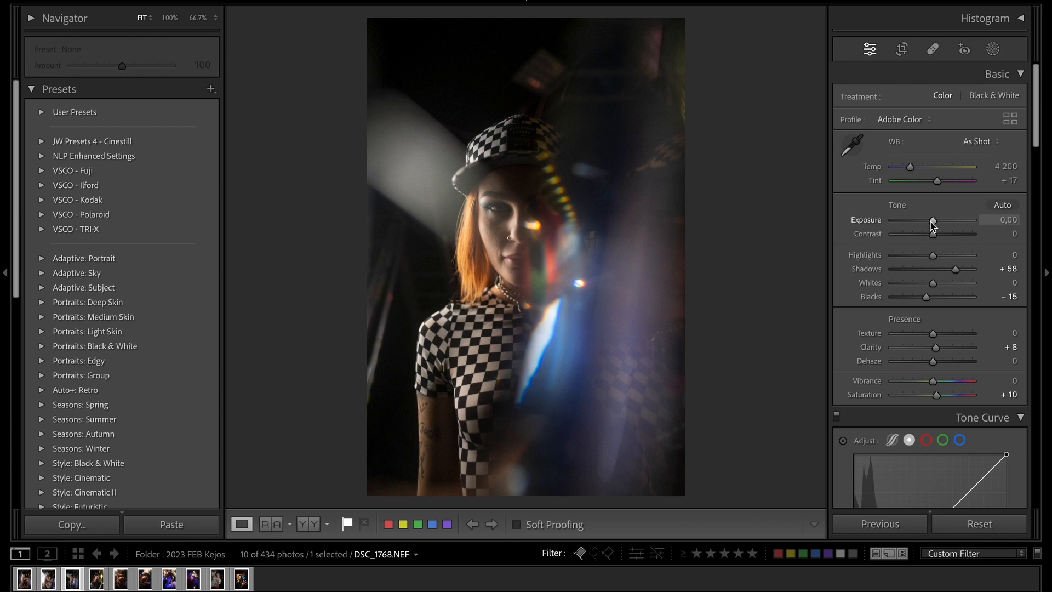
drag(933, 224, 938, 236)
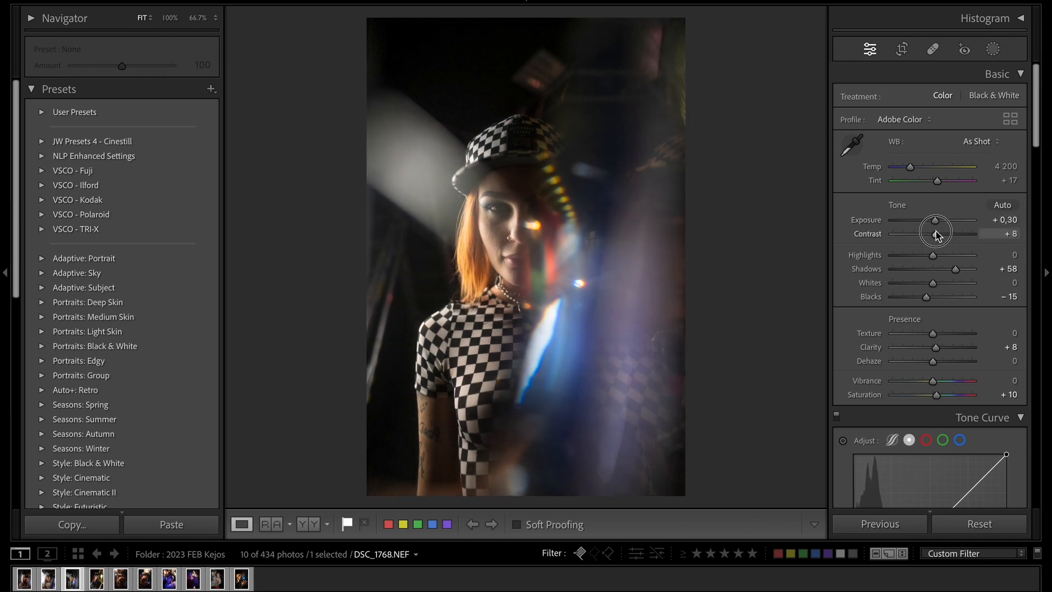
Step: Replace the existing edit on DSC_1783.NEF with the copied settings, and set blacks to +6 and exposure to +0,25
key(Right)
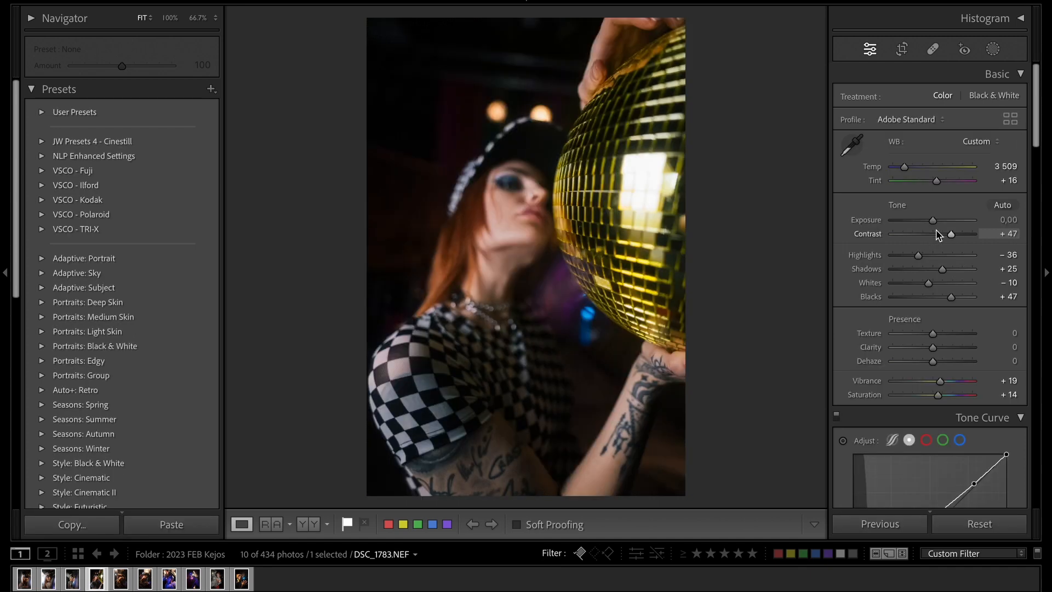
key(ctrl+shift+r)
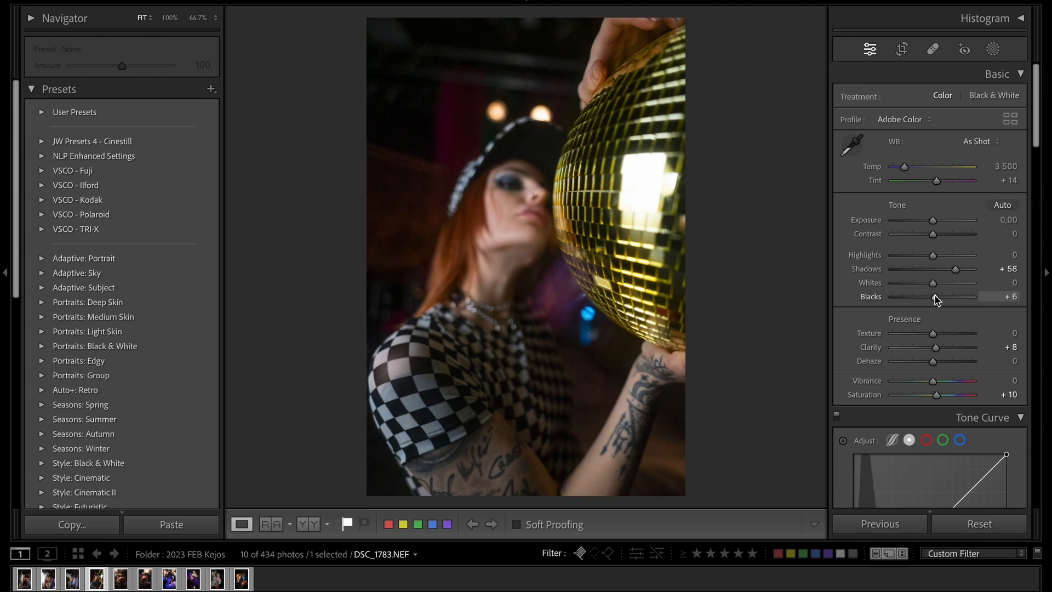
drag(933, 220, 934, 221)
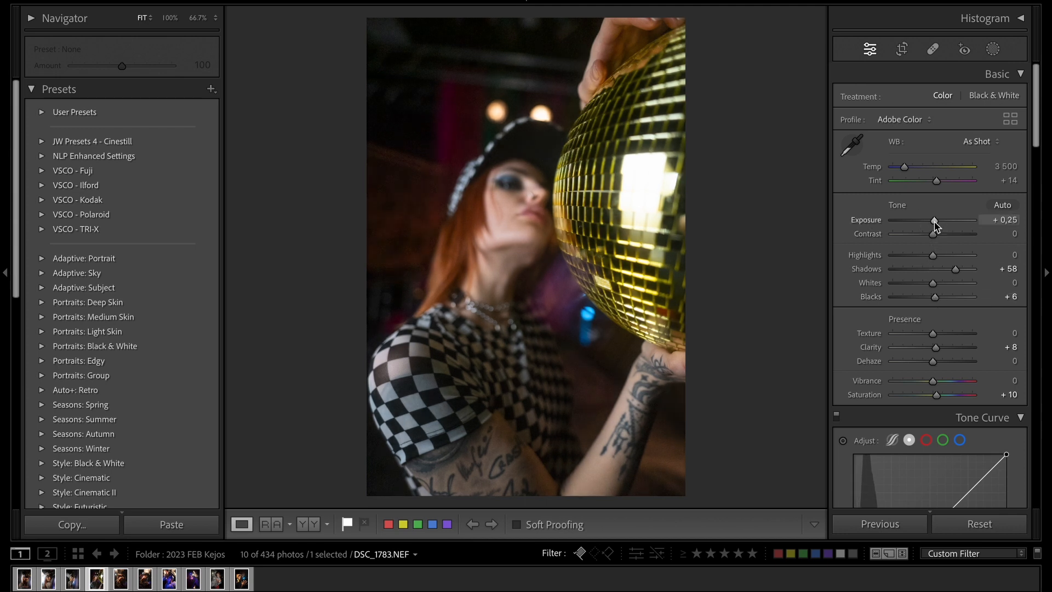
Step: Apply the copied settings to DSC_1827.NEF, and set its temperature to 2 881 and exposure to +0,25
key(Right)
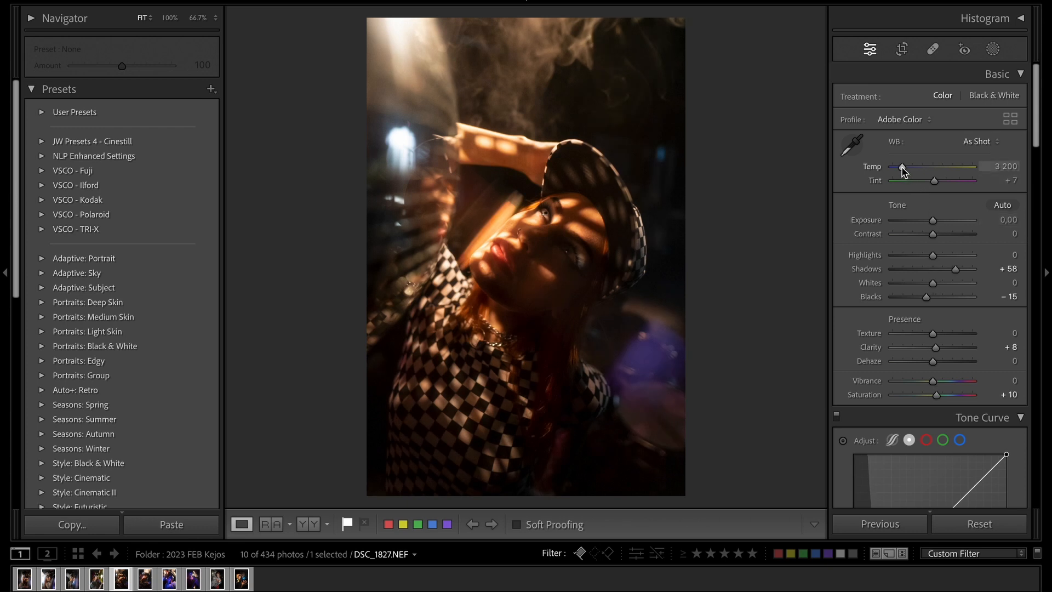
drag(901, 167, 899, 168)
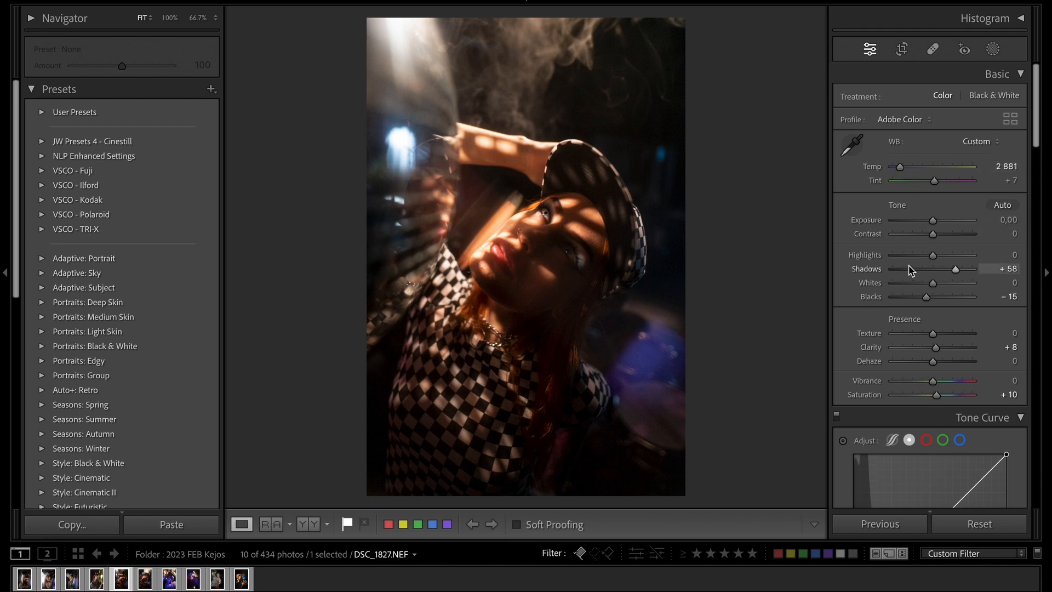
drag(934, 222, 937, 222)
Step: Copy the develop settings of DSC_1827.NEF and paste them onto DSC_1837.NEF
key(Right)
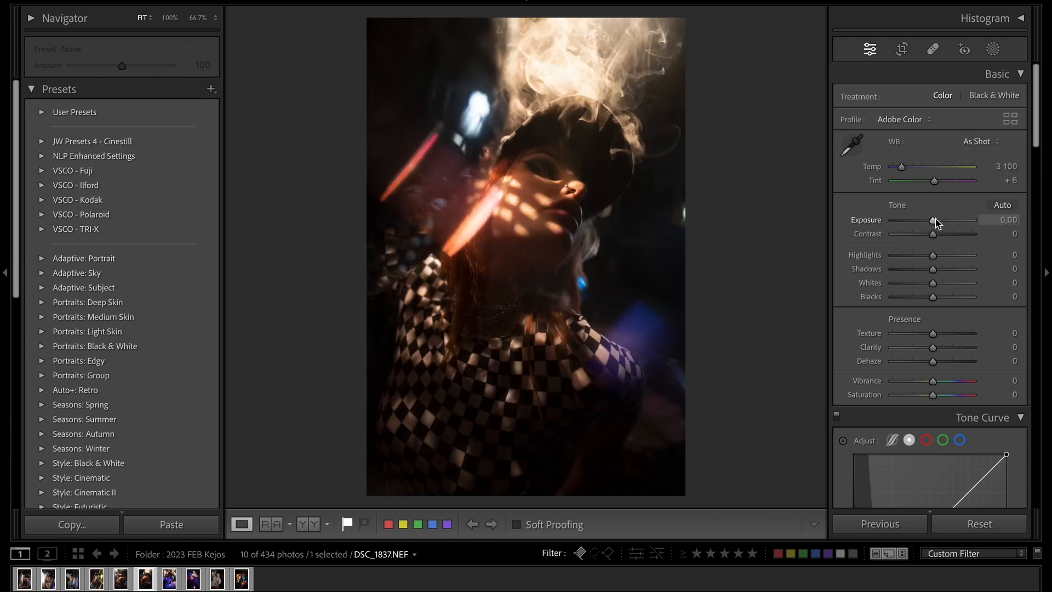
key(Left)
key(ctrl+shift+c)
key(Return)
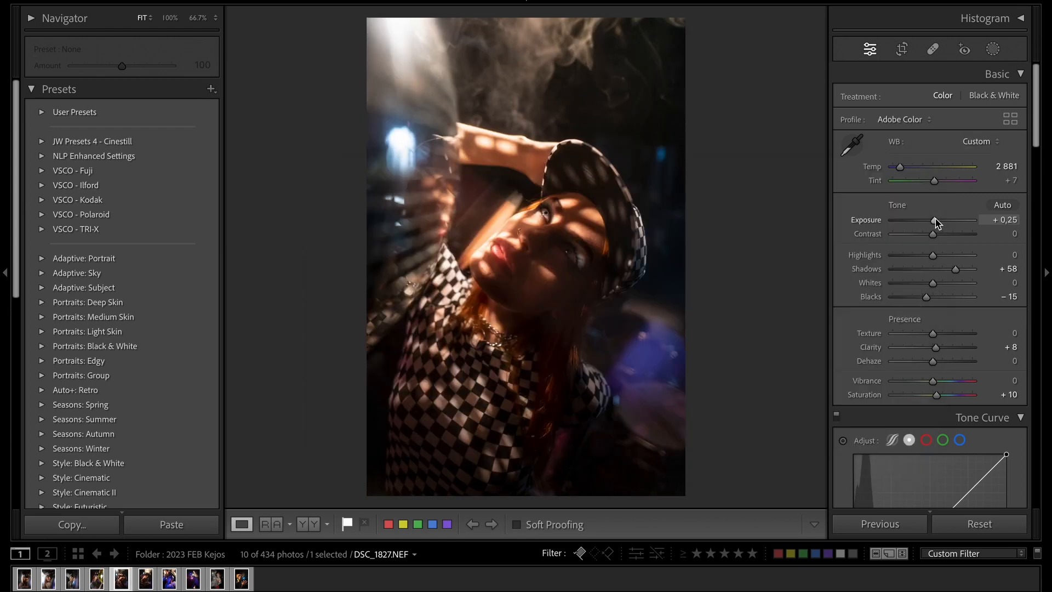
key(Right)
key(ctrl+shift+v)
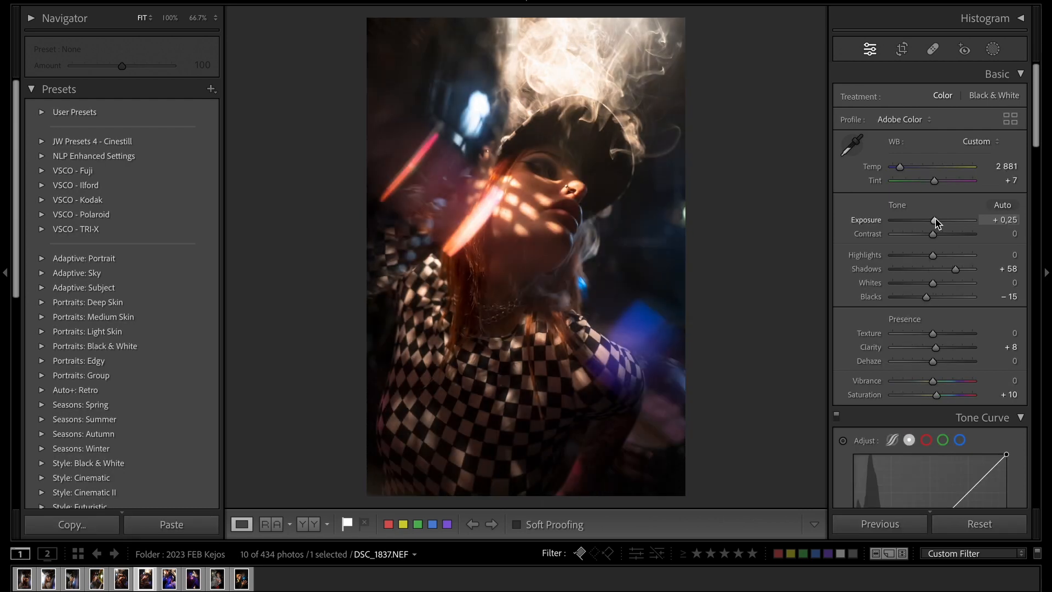
Step: Paste the copied settings onto DSC_1846.NEF and warm up its white balance temperature
key(Right)
key(ctrl+shift+v)
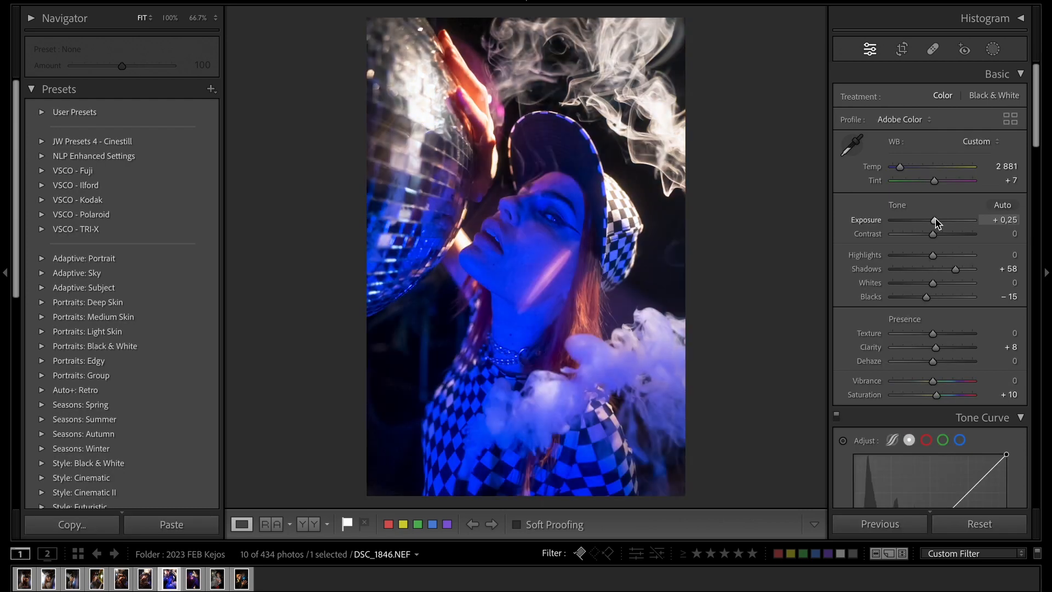
drag(901, 168, 909, 168)
Step: Paste the copied settings onto DSC_1948.NEF and raise its white balance temperature slightly
key(Right)
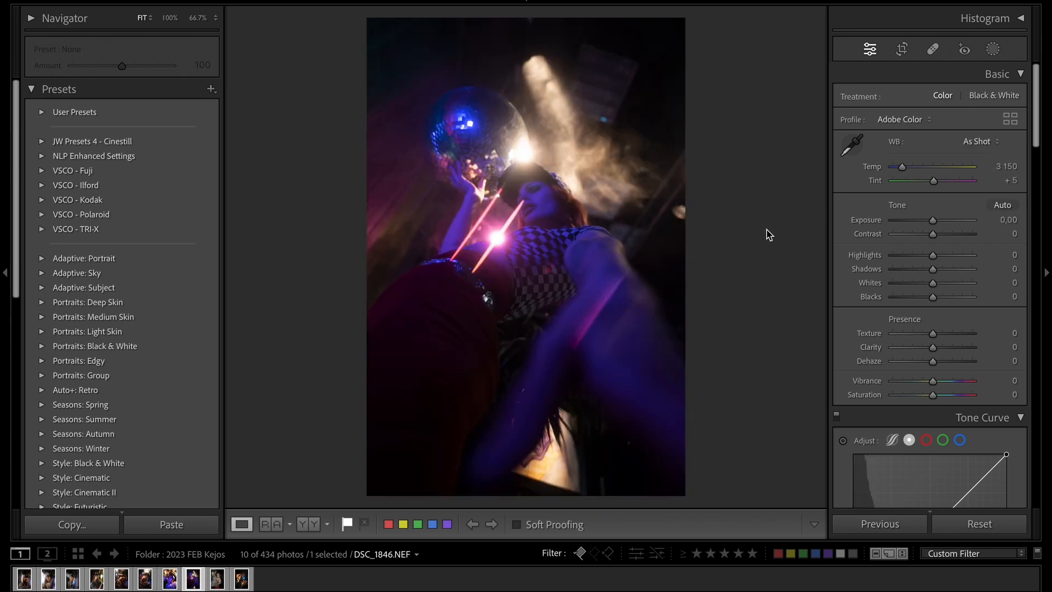
key(ctrl+shift+v)
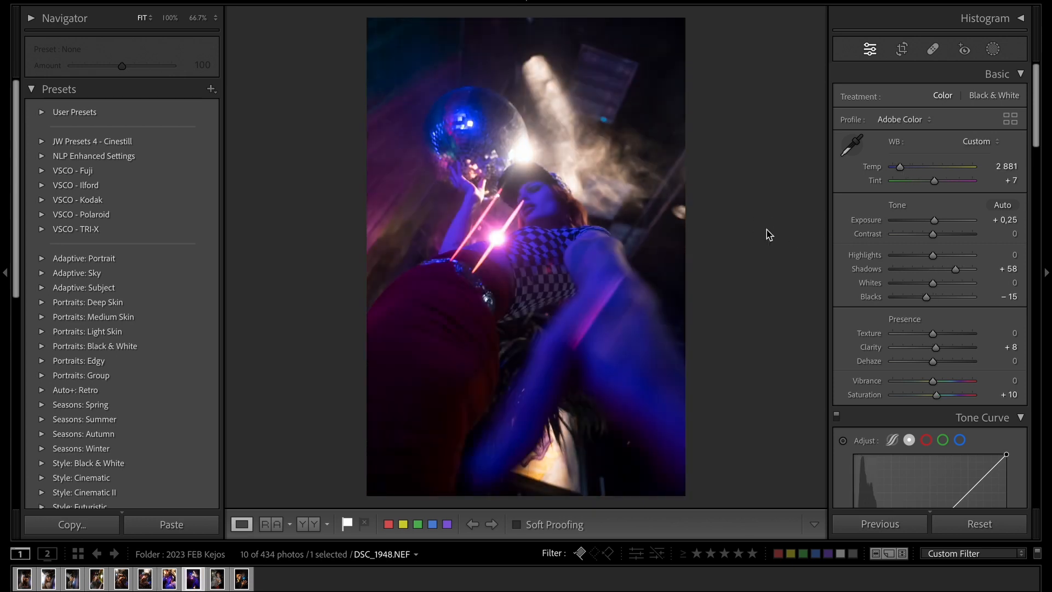
drag(903, 170, 905, 172)
Step: Paste the copied settings onto DSC_2135.NEF and set its temperature to 3 162
key(Right)
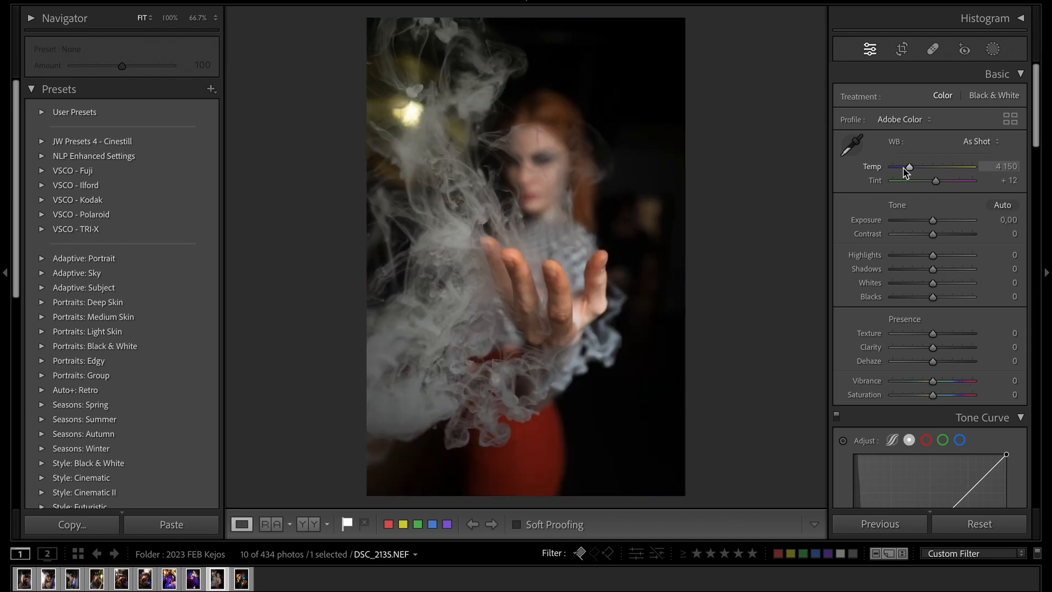
key(ctrl+shift+v)
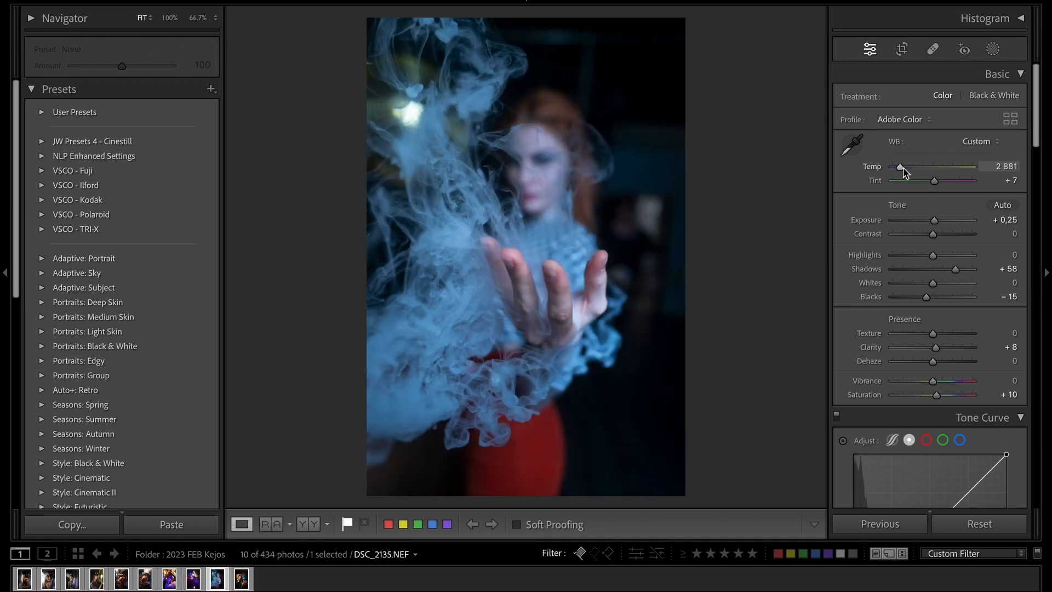
drag(904, 171, 906, 172)
Step: Crop DSC_2135.NEF tighter around the woman and smoke at the Original aspect ratio, rotated to an angle of −1,37
click(903, 49)
click(980, 99)
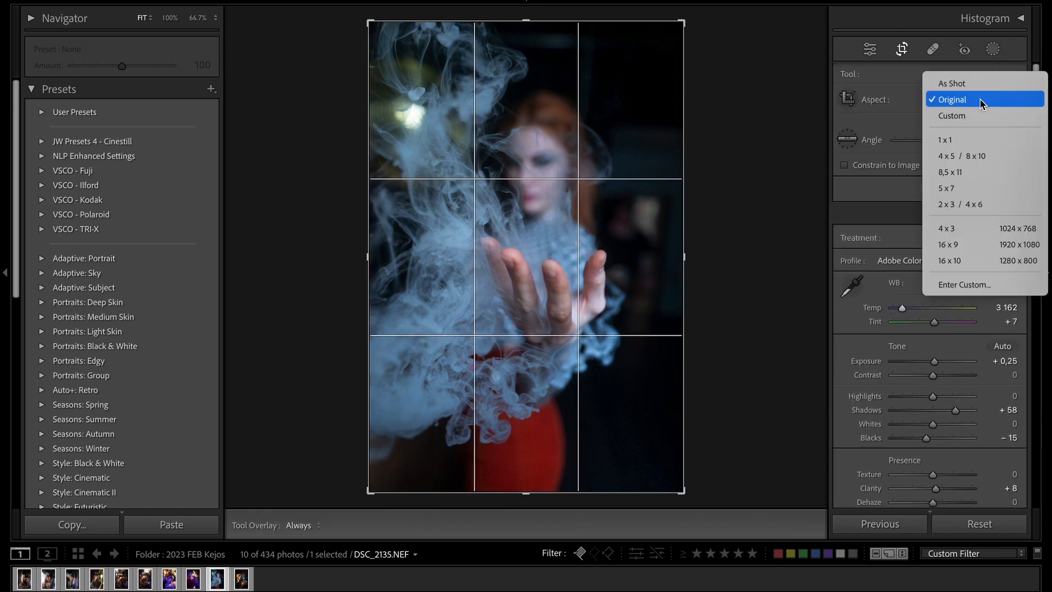
click(964, 99)
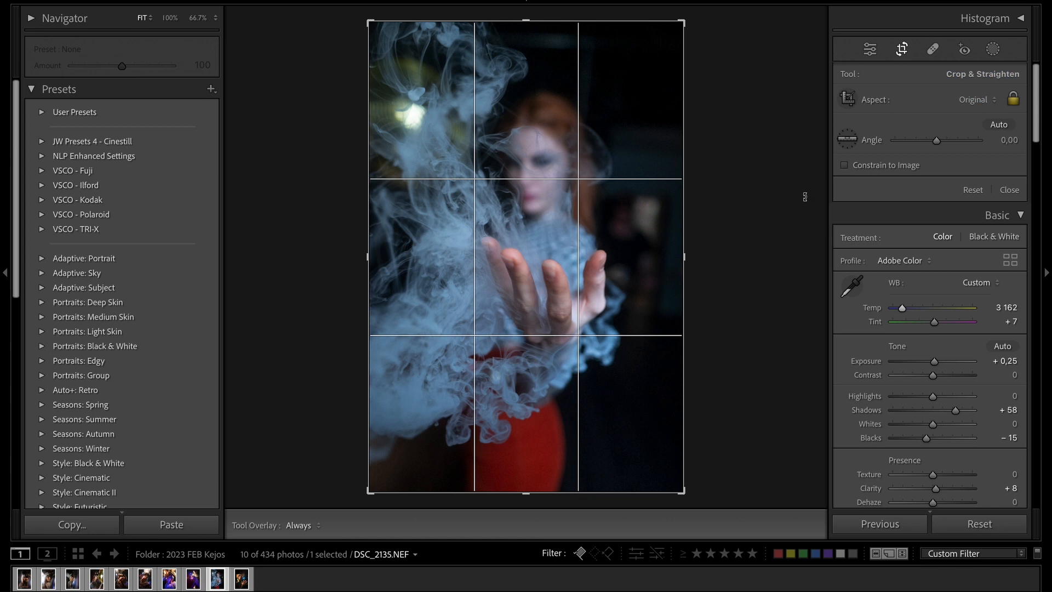
drag(684, 263, 703, 236)
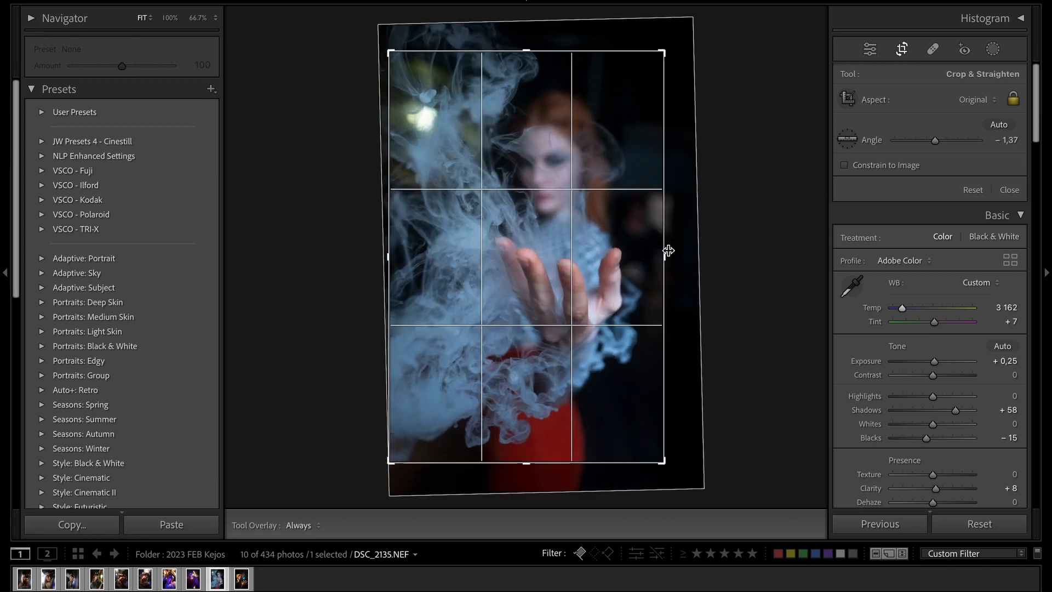
drag(567, 275, 566, 277)
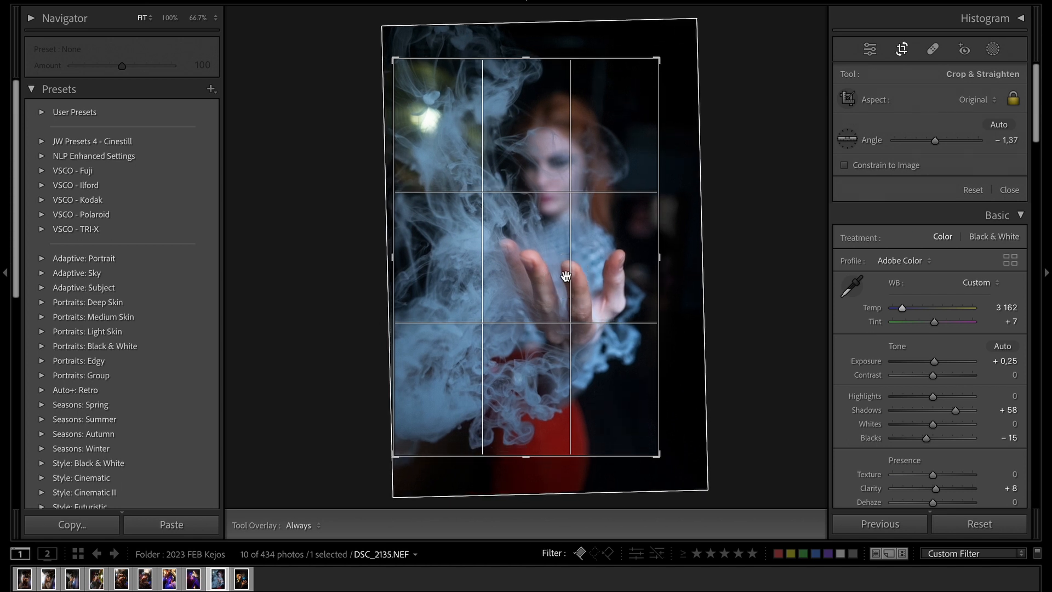
key(Return)
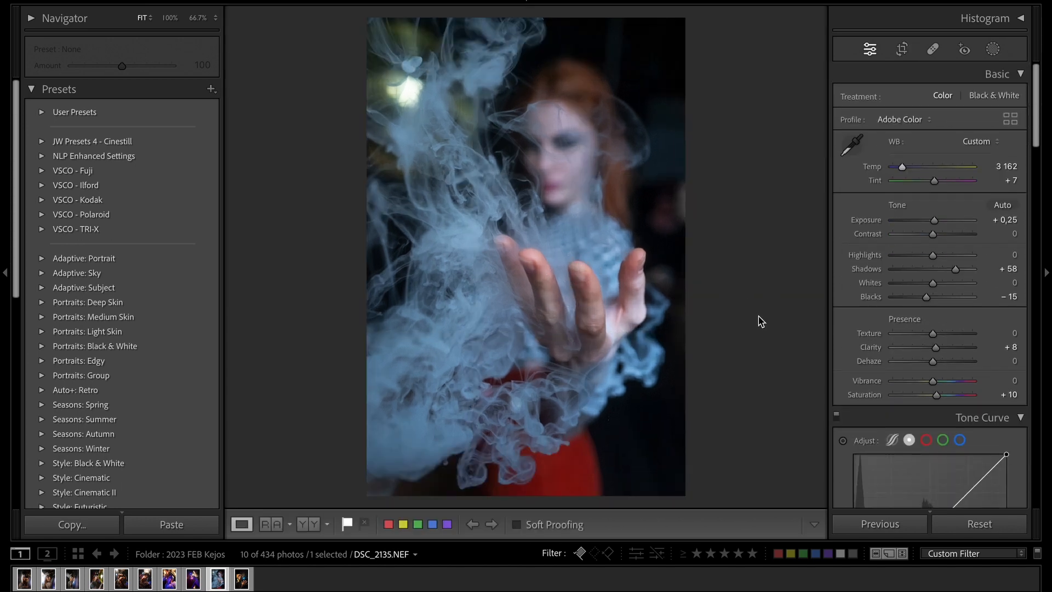
Step: Paste the copied settings onto DSC_2167.NEF, and set its exposure to +0,65 and highlights to −43
key(Right)
key(ctrl+shift+v)
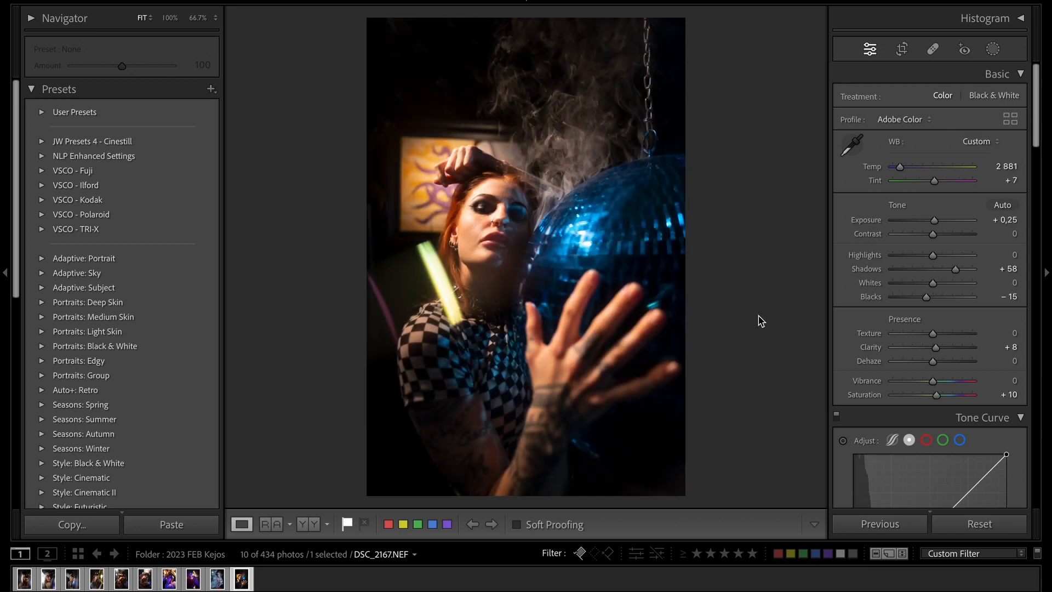
drag(934, 222, 915, 257)
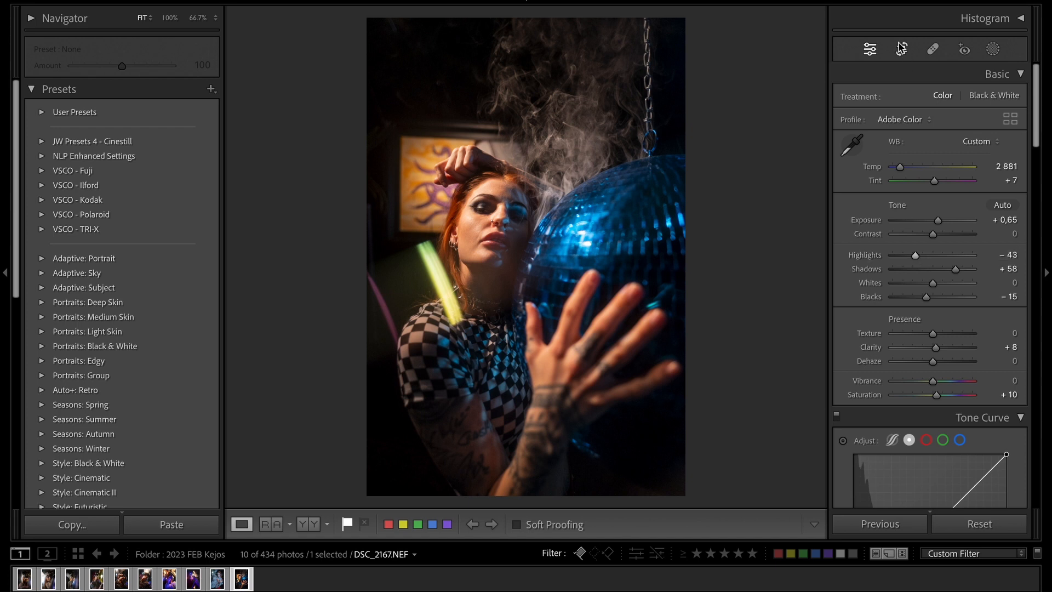
Step: Straighten DSC_2167.NEF to an angle of about 0,04
click(901, 49)
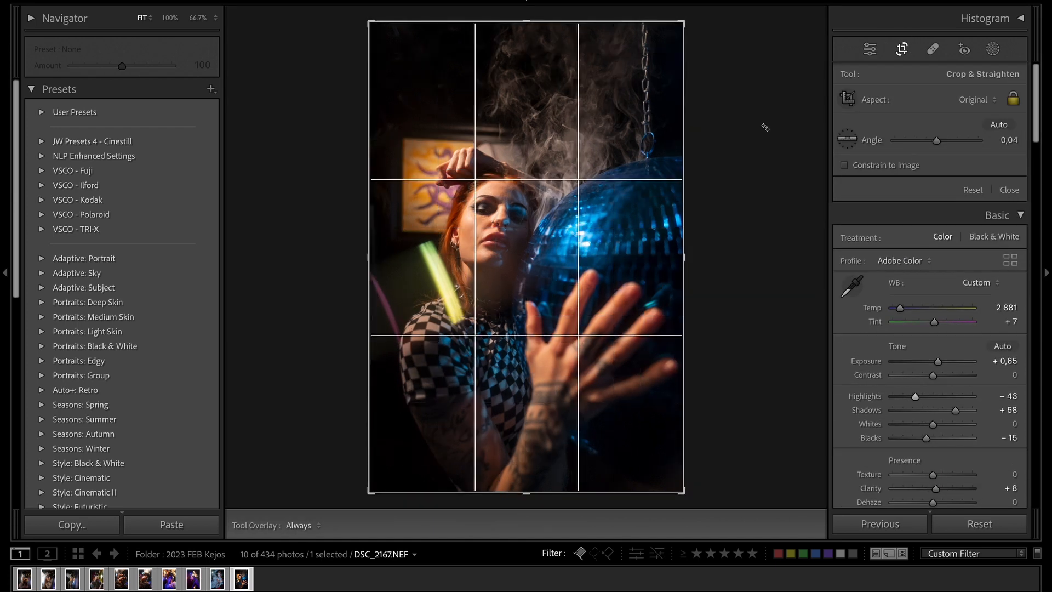
key(r)
Step: Send the first photo, DSC_1751.NEF, to Dehancer Photo for external editing
click(26, 576)
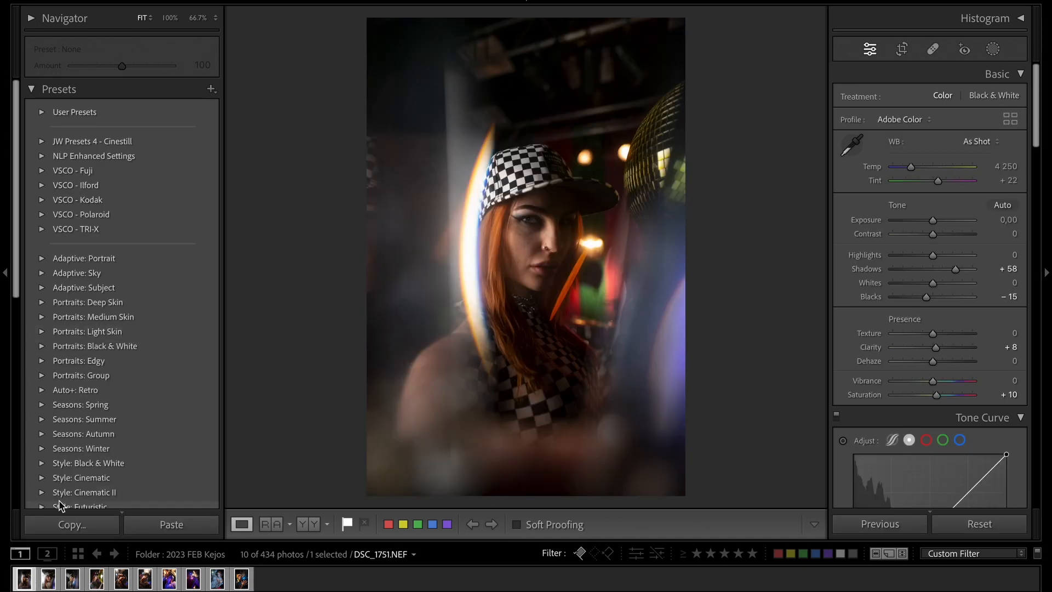
right_click(24, 582)
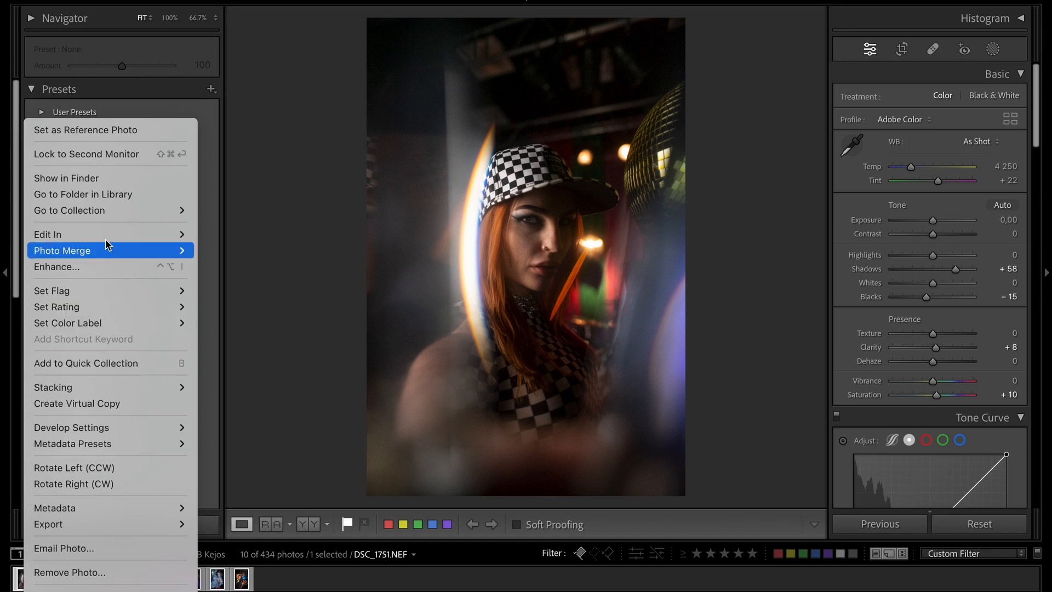
mouse_move(165, 234)
click(228, 291)
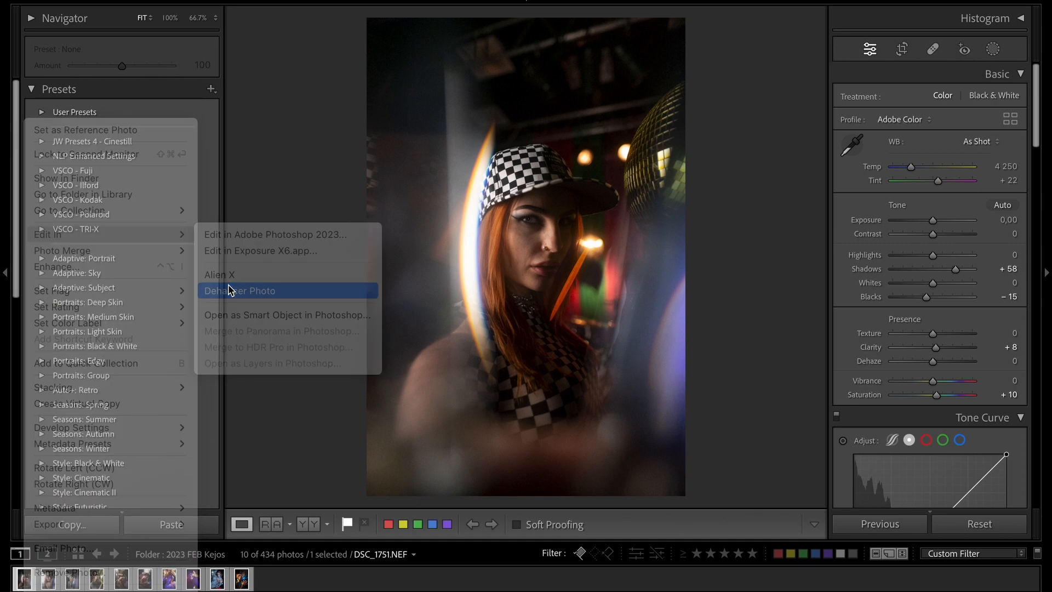
Step: Confirm opening the photo in Dehancer Photo and look through its preset gallery
click(617, 300)
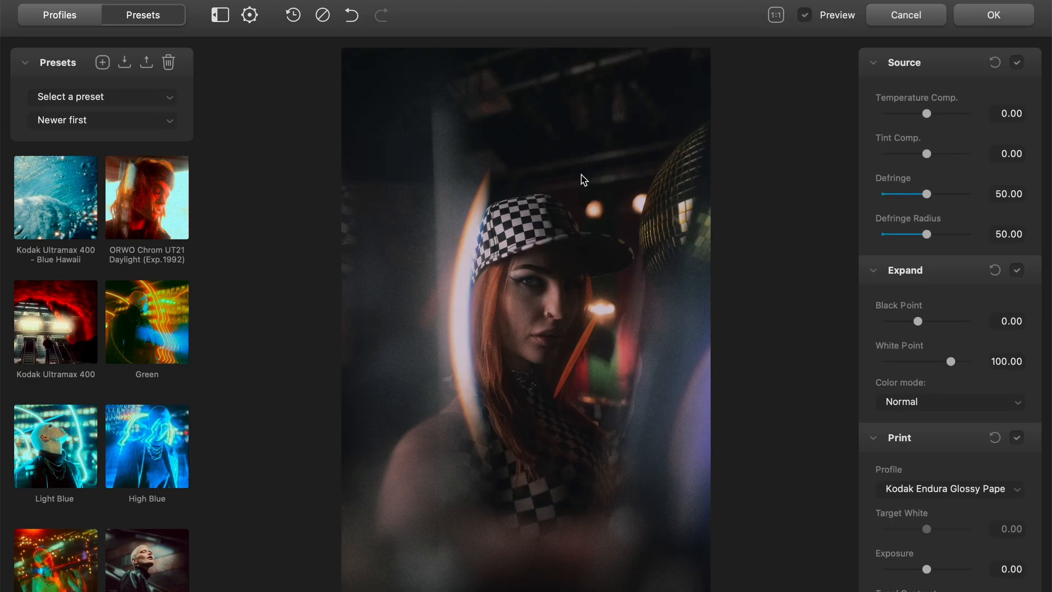
scroll(125, 366, down, 5)
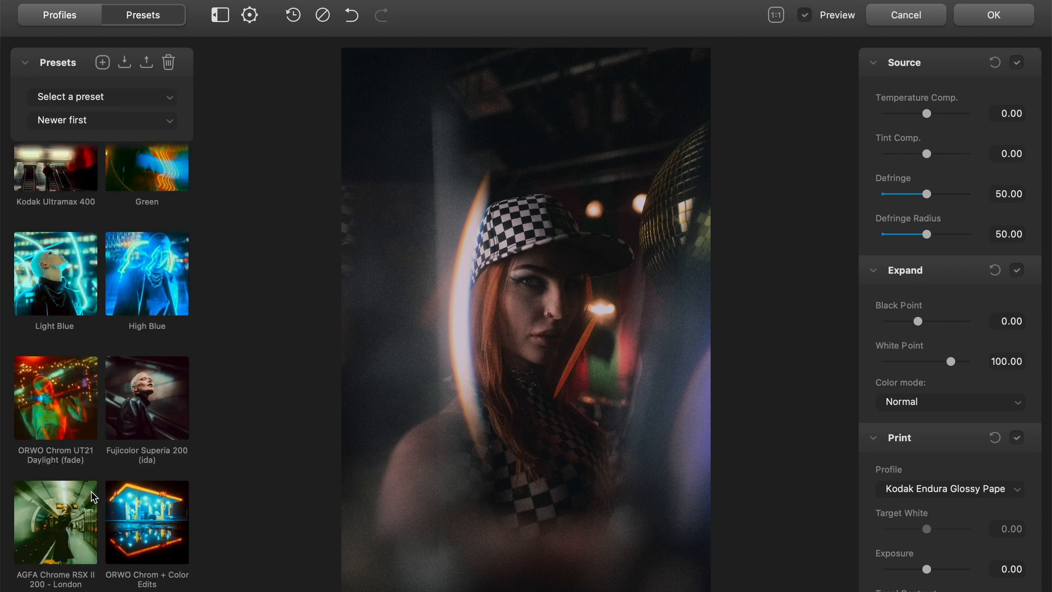
scroll(115, 345, up, 5)
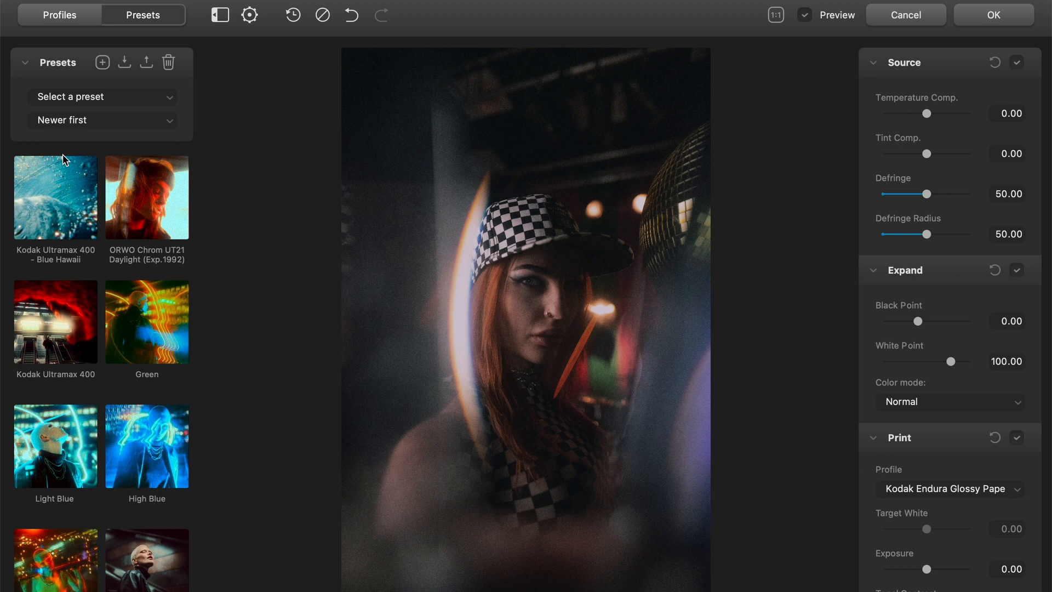
Step: Switch to the film profiles and look through the whole list of available films
click(65, 16)
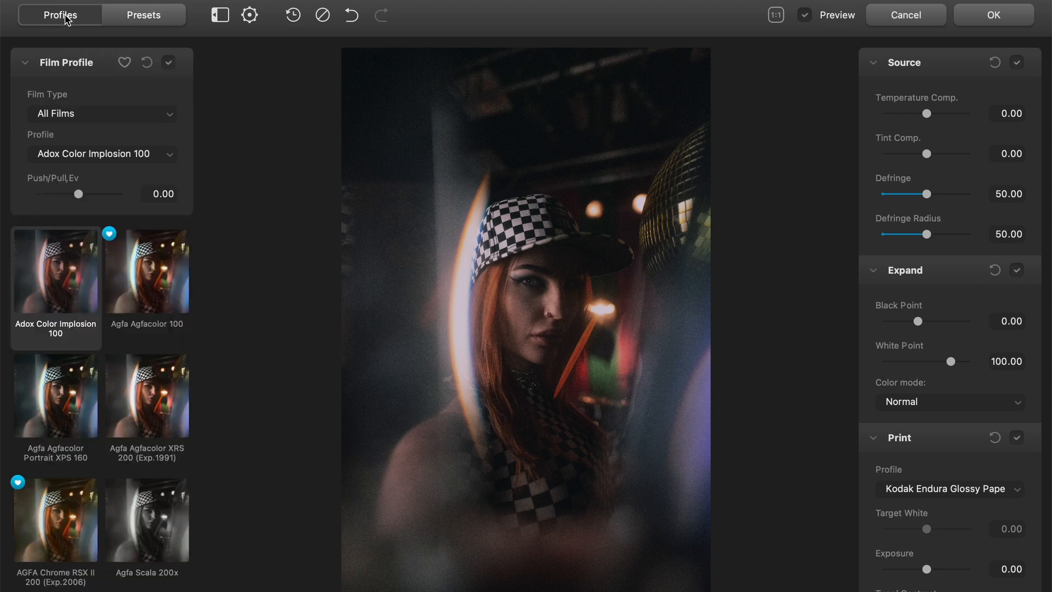
scroll(100, 308, down, 10)
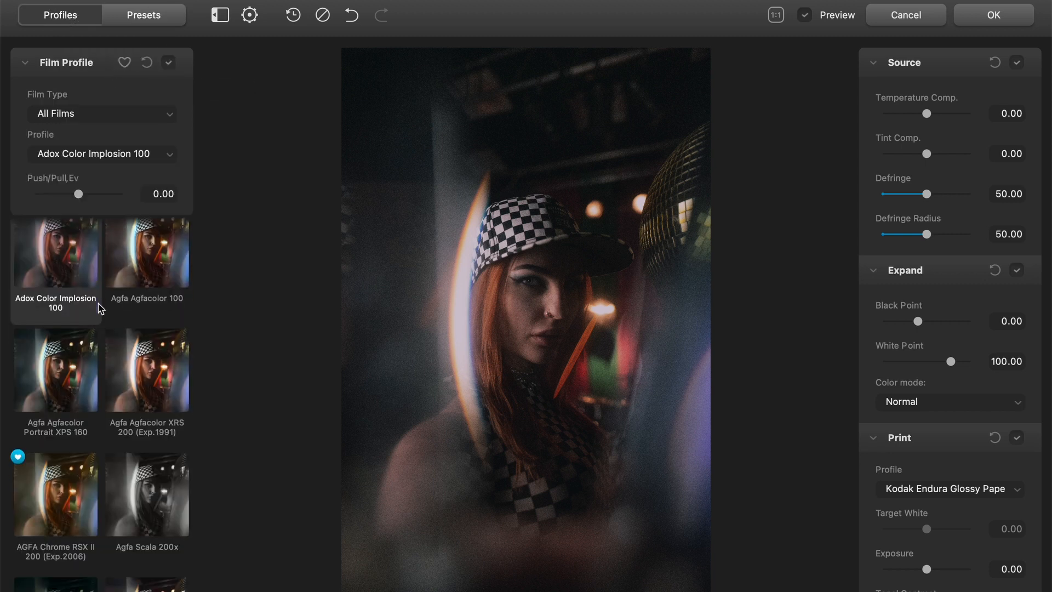
scroll(101, 308, down, 15)
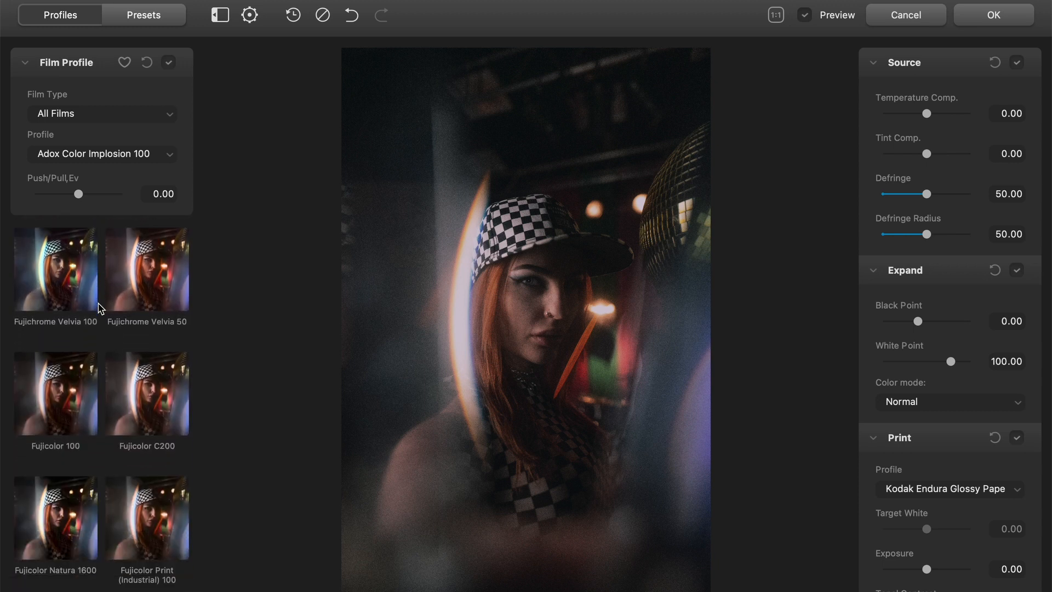
scroll(100, 308, down, 5)
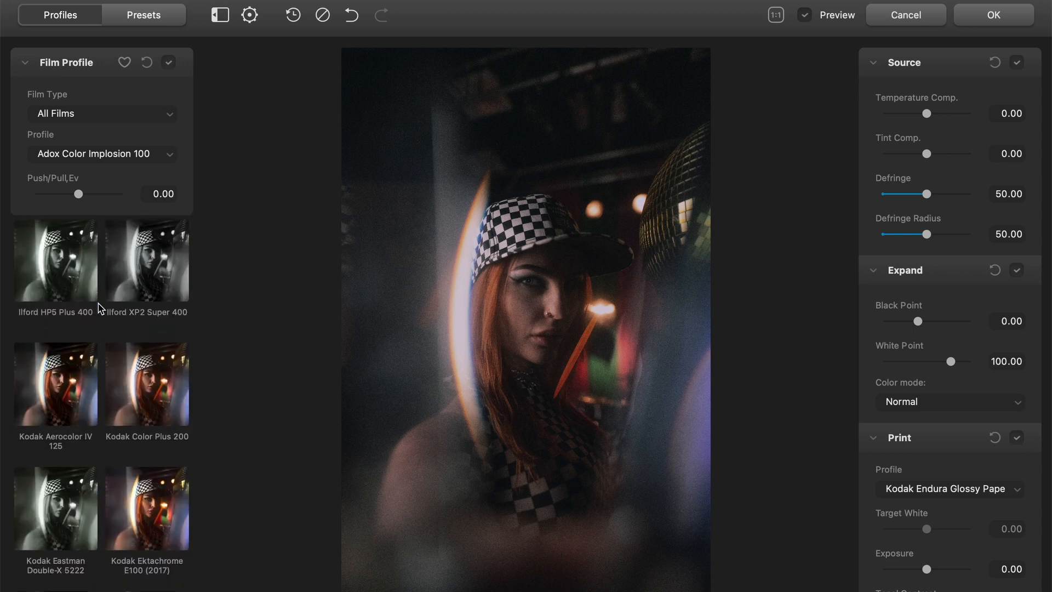
scroll(100, 308, down, 20)
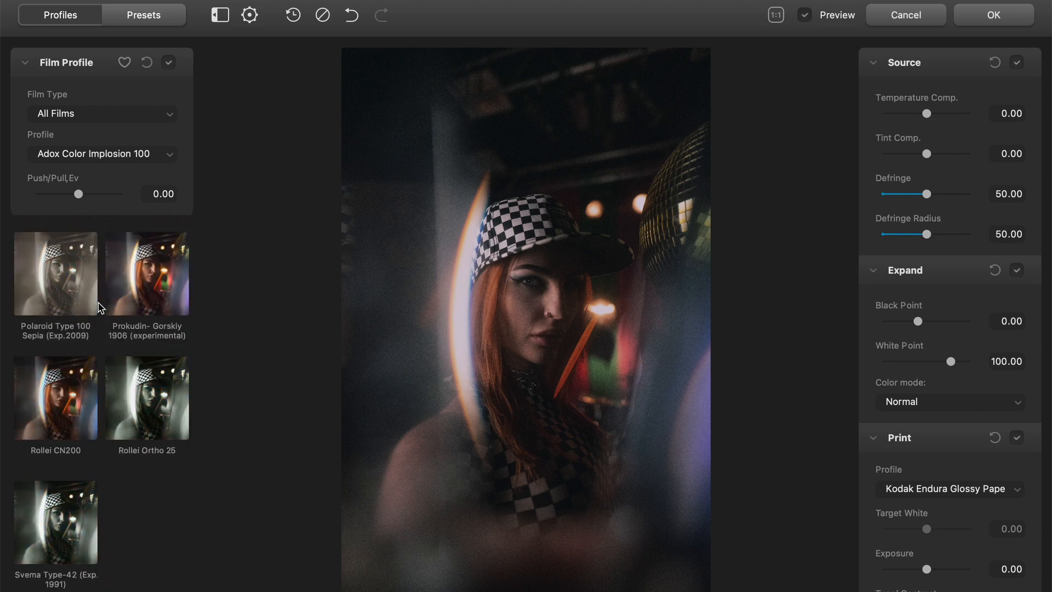
scroll(101, 308, up, 20)
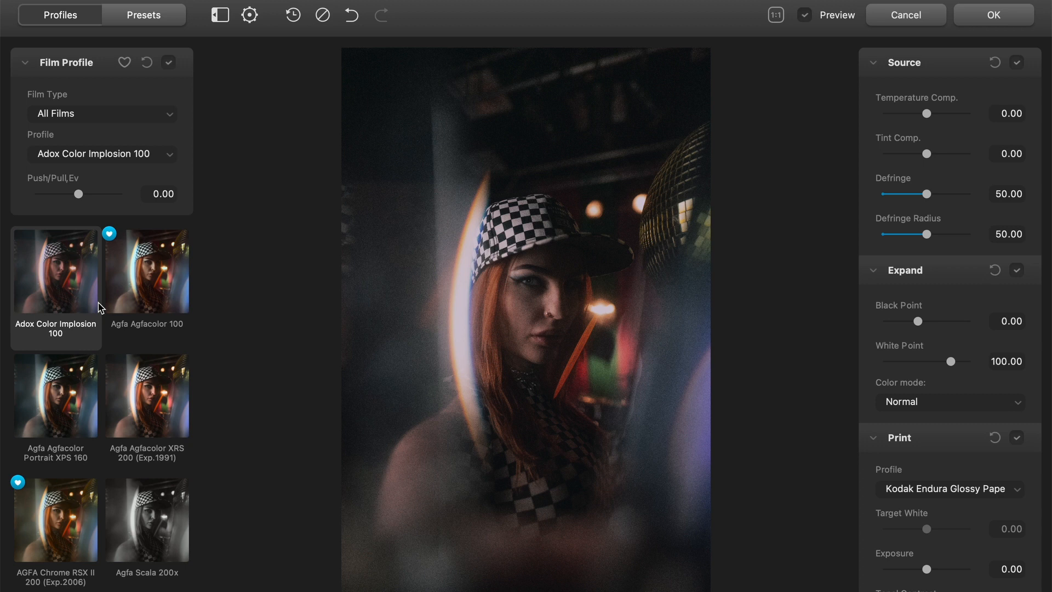
Step: Compare the Agfa Agfacolor 100, Agfacolor XRS 200 and Agfacolor Portrait XPS 160 film profiles on the portrait
click(123, 274)
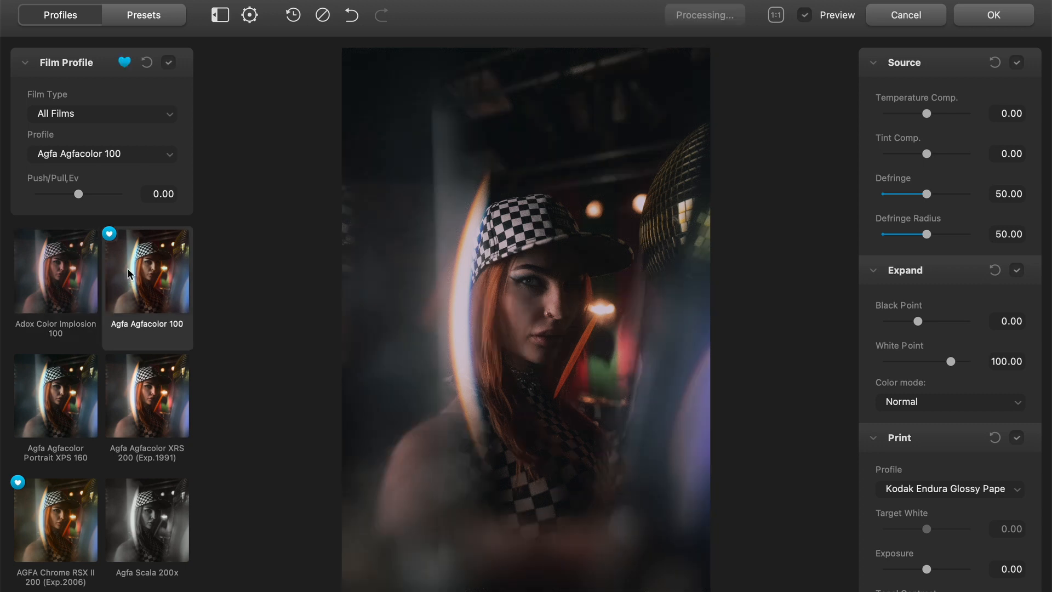
click(133, 372)
click(66, 381)
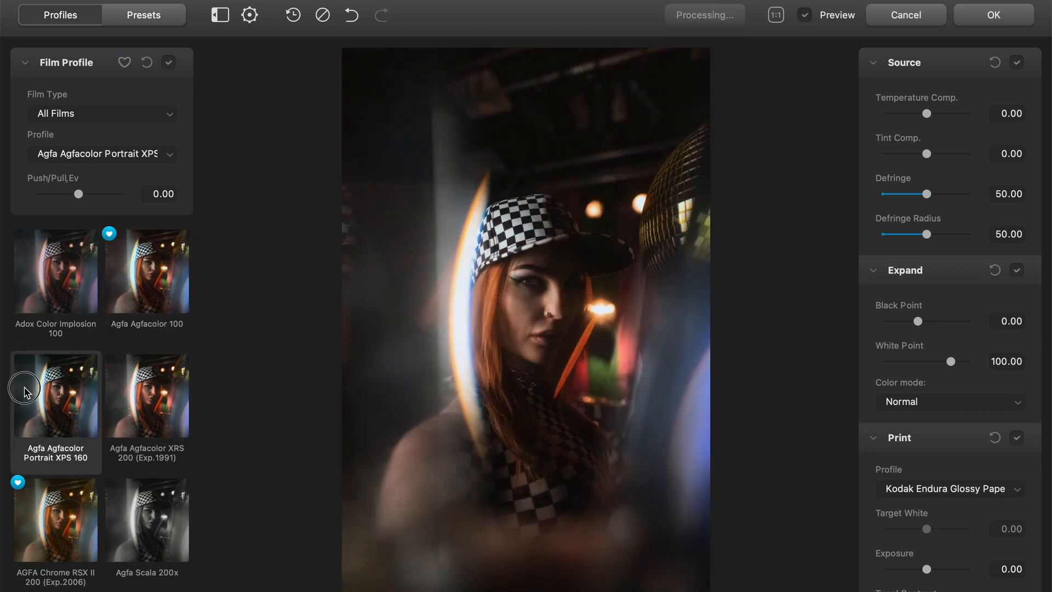
click(116, 291)
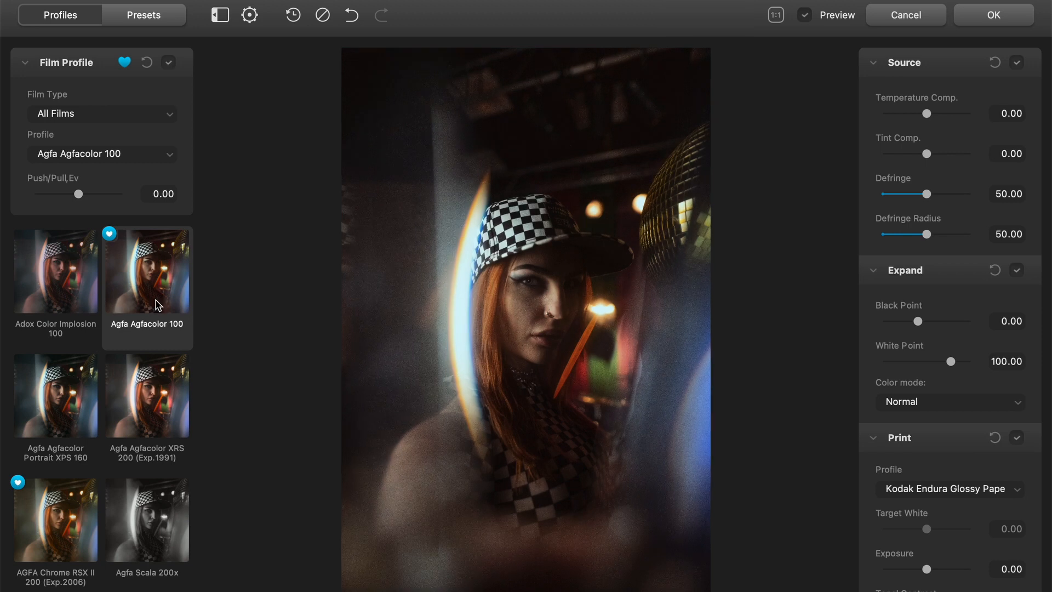
Step: Try the Fuji Reala 500D (Exp.2013) and Fujichrome Velvia 100 film profiles on the portrait
scroll(151, 339, down, 10)
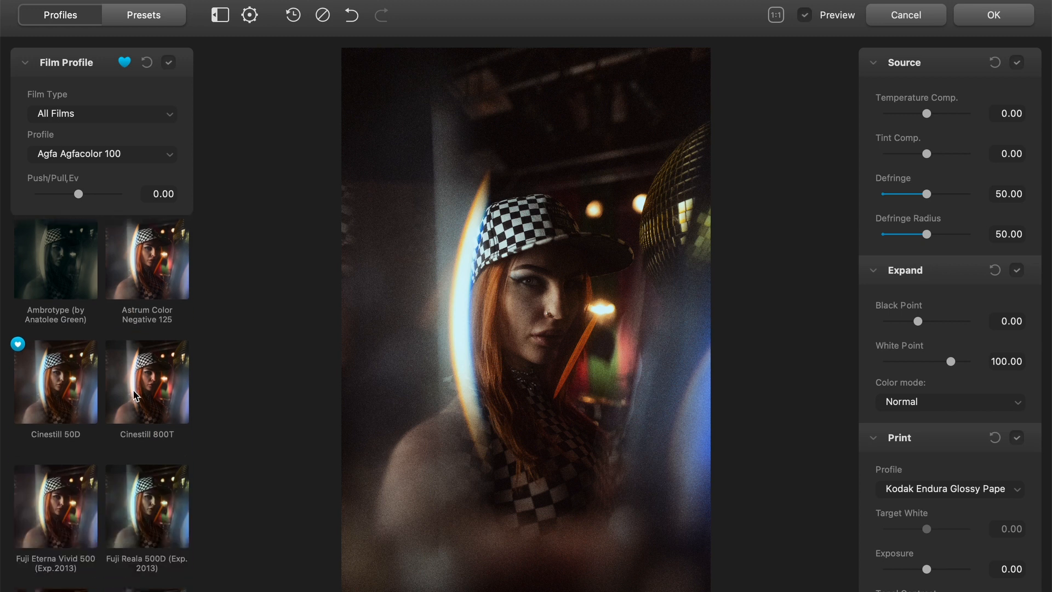
scroll(134, 393, down, 5)
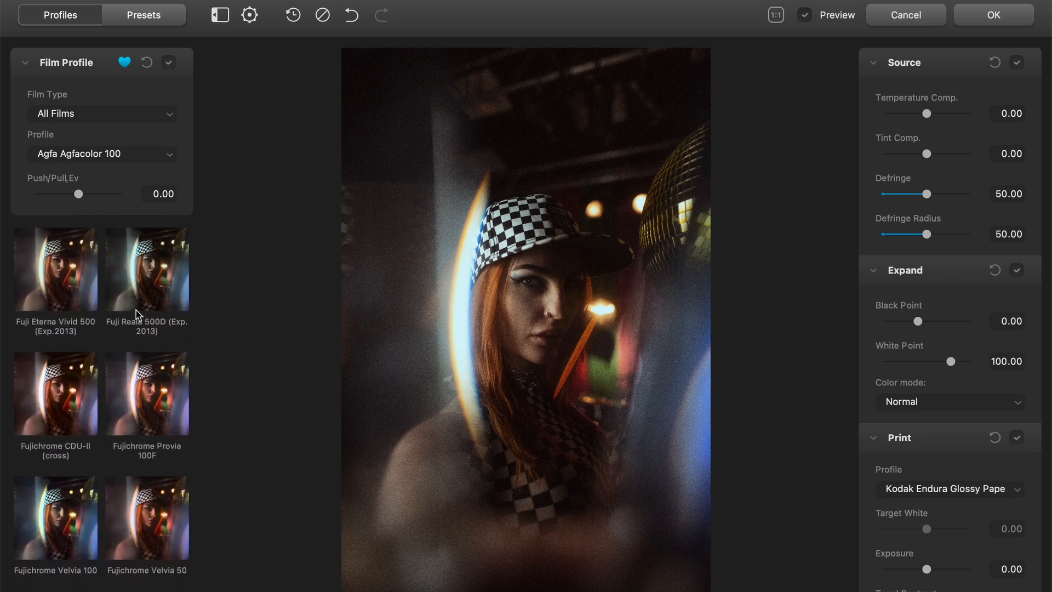
scroll(146, 345, up, 2)
click(130, 296)
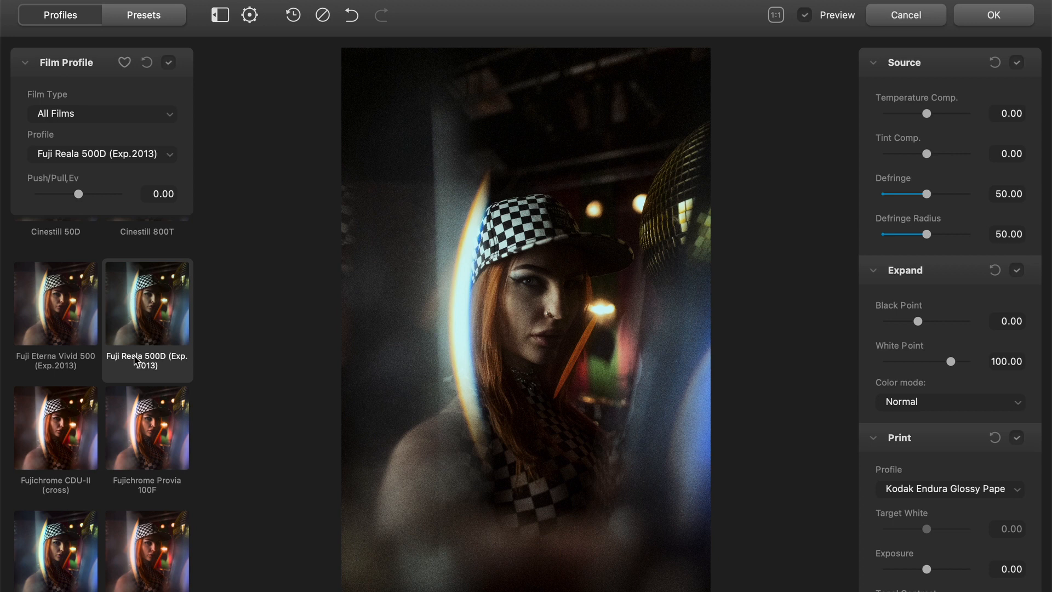
scroll(135, 361, down, 1)
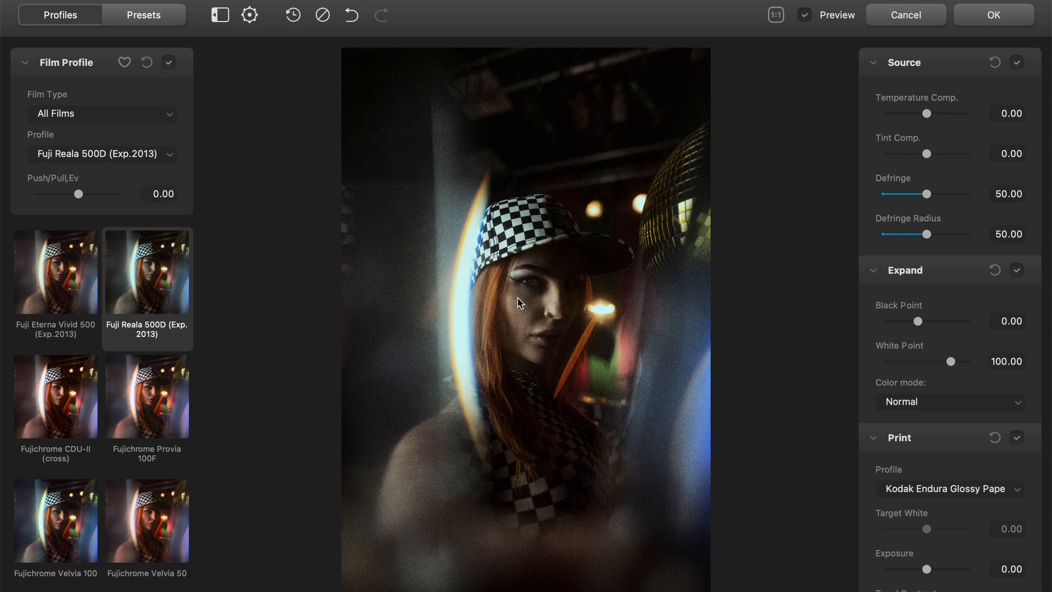
scroll(60, 387, down, 5)
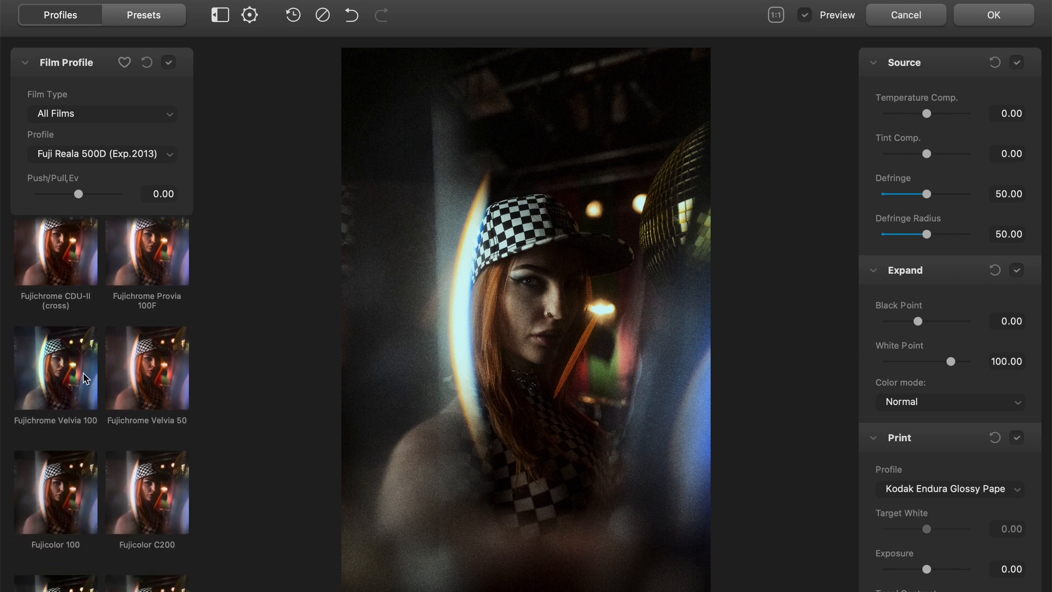
click(66, 364)
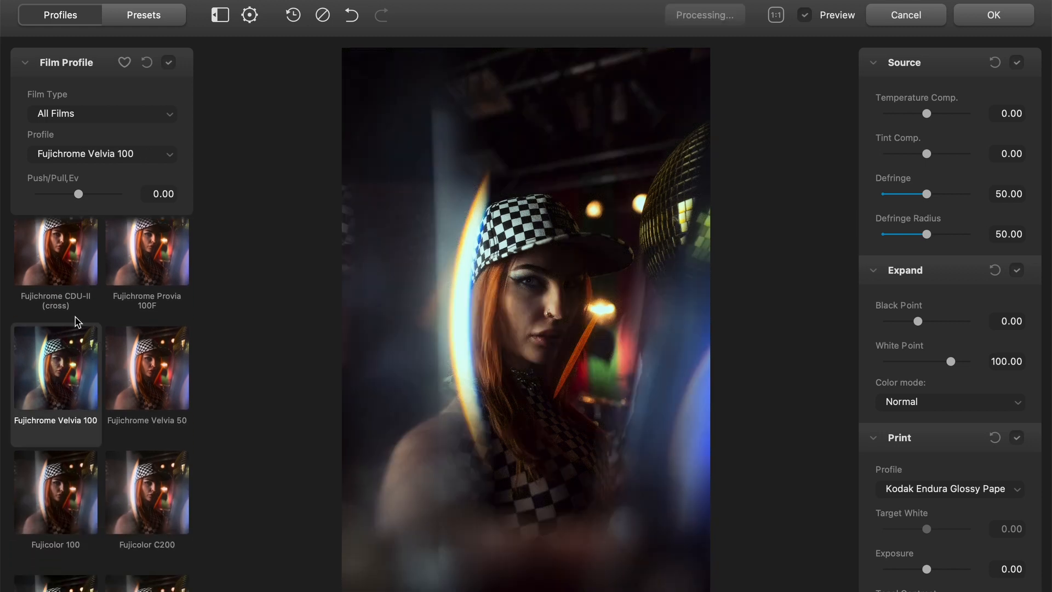
Step: Try the Fujicolor Superia 1600, Fujifilm FP-100c, Fujifilm Instax (Digital Intermediate) and Fujifilm Instax film profiles
scroll(89, 394, down, 2)
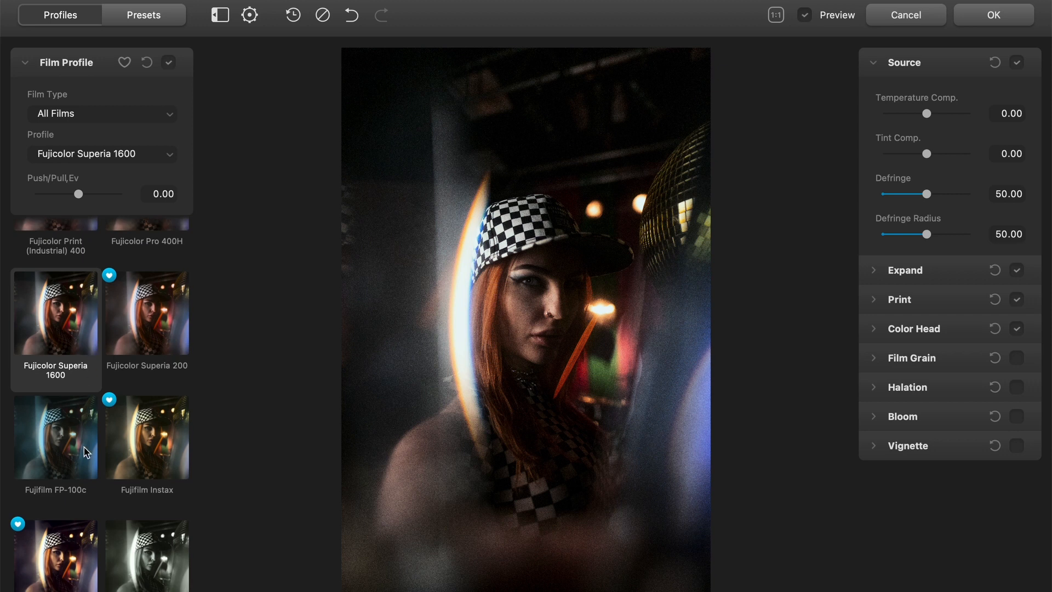
click(86, 452)
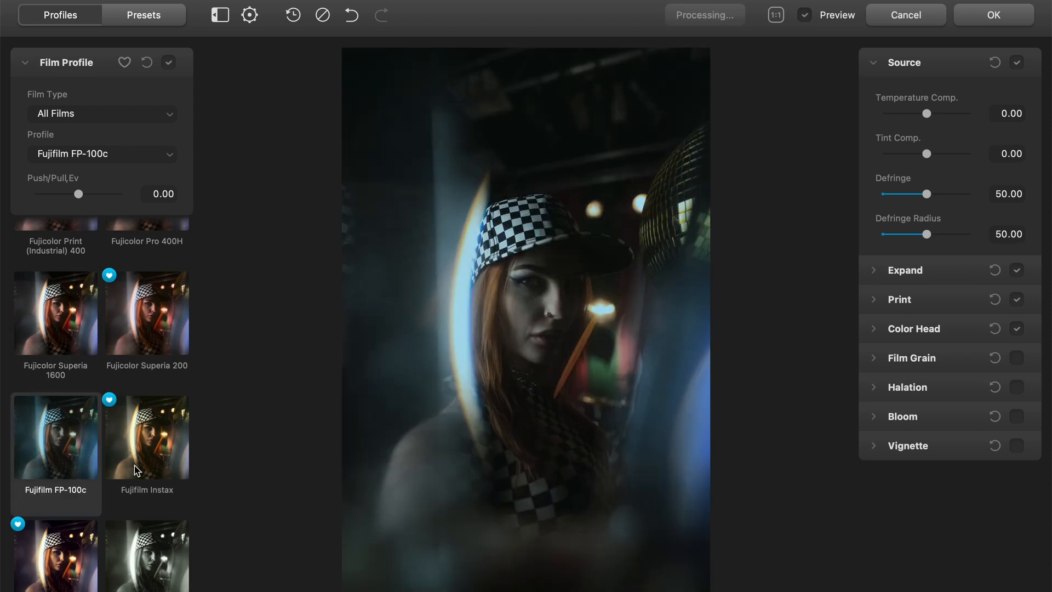
scroll(135, 469, down, 8)
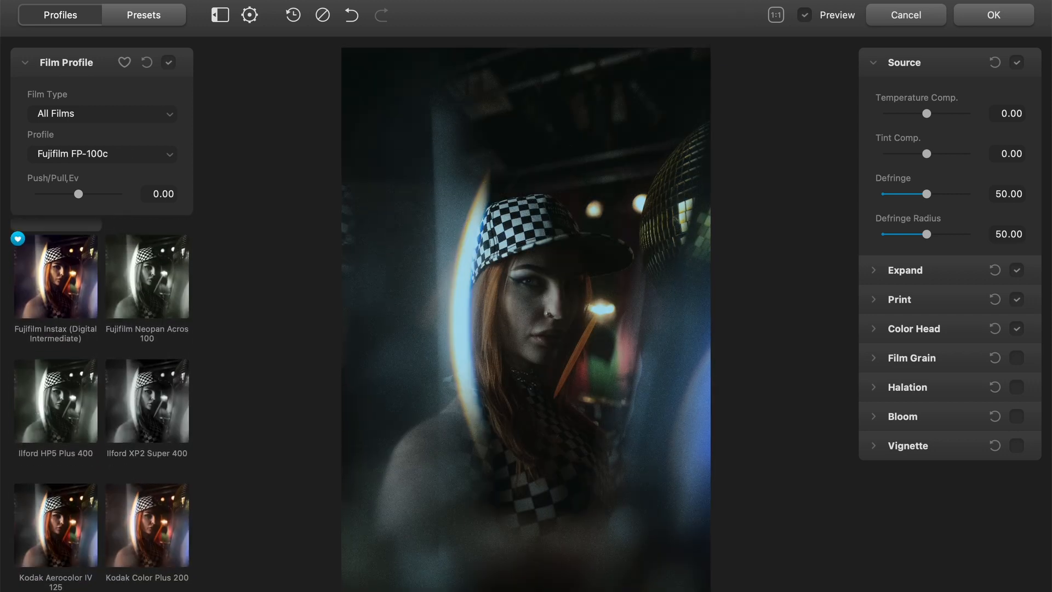
scroll(93, 350, up, 2)
click(93, 350)
scroll(107, 356, up, 1)
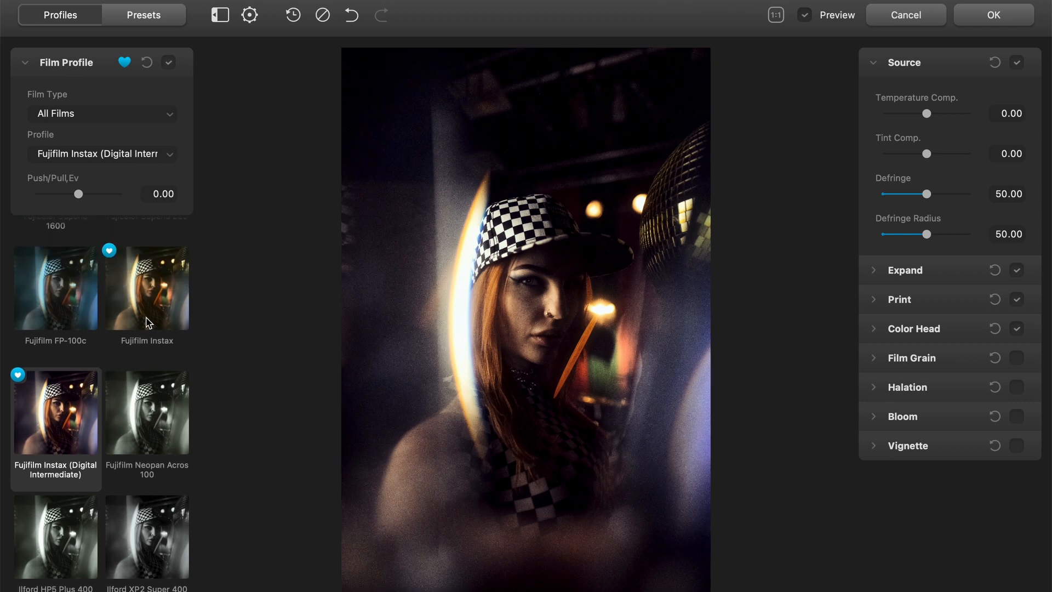
click(142, 339)
scroll(142, 444, up, 2)
scroll(142, 444, down, 15)
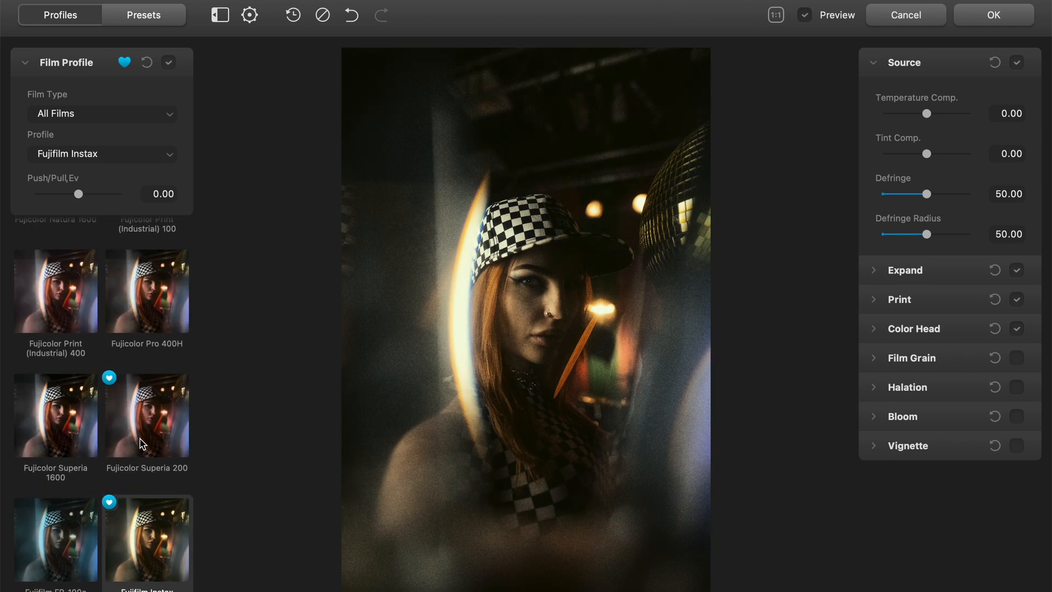
Step: Try the Kodak Ektar 25, Ektar 100, Gold 200, Kodachrome 64, Portra 160 and Plus-X Pan 125 film profiles
scroll(142, 444, down, 2)
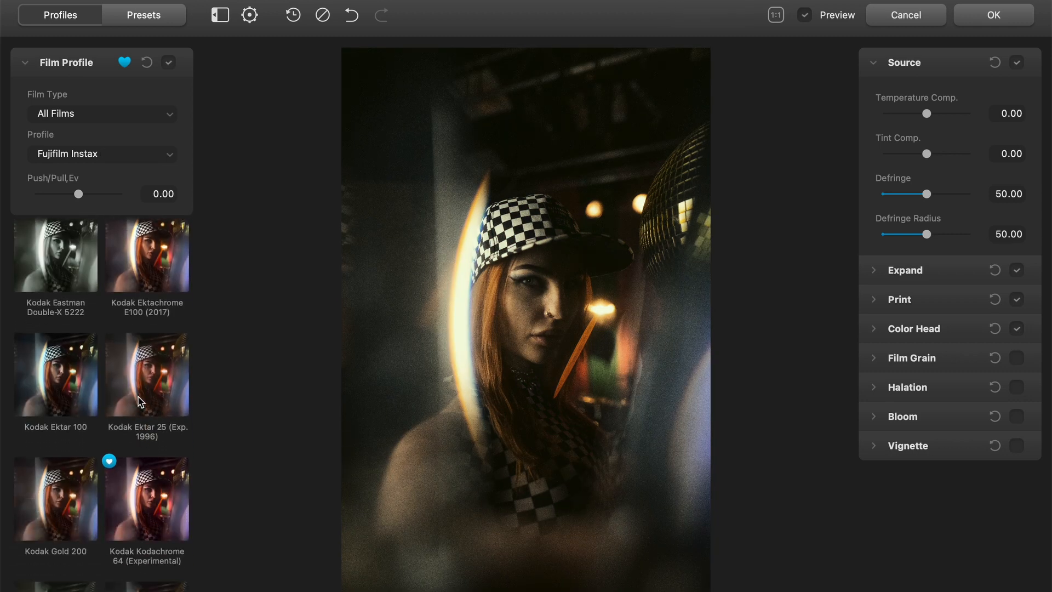
click(142, 402)
click(52, 378)
scroll(40, 371, down, 3)
scroll(40, 371, down, 2)
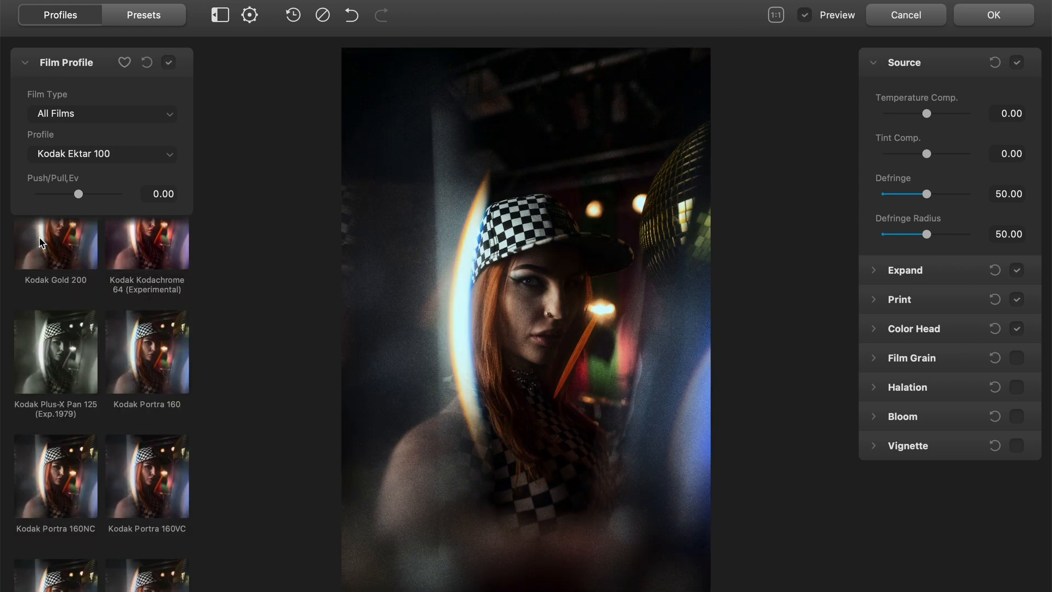
click(54, 252)
click(148, 307)
click(147, 441)
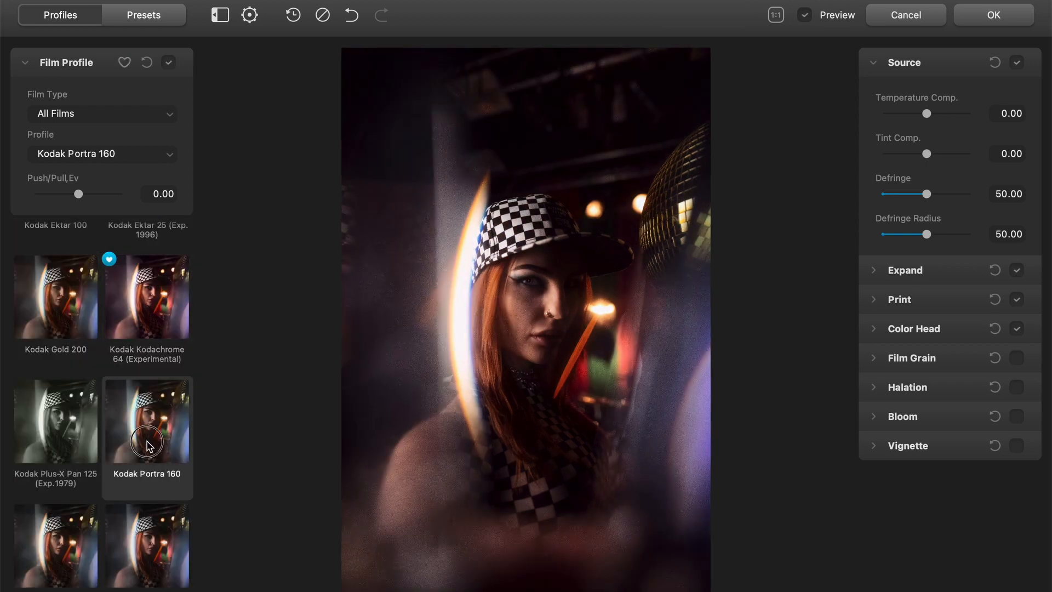
click(60, 430)
Step: Try more Kodak film profiles further down the list, including Supra 100, Pro Image 100 and Portra 800
scroll(57, 323, down, 4)
click(57, 323)
click(141, 333)
scroll(140, 335, down, 4)
click(147, 344)
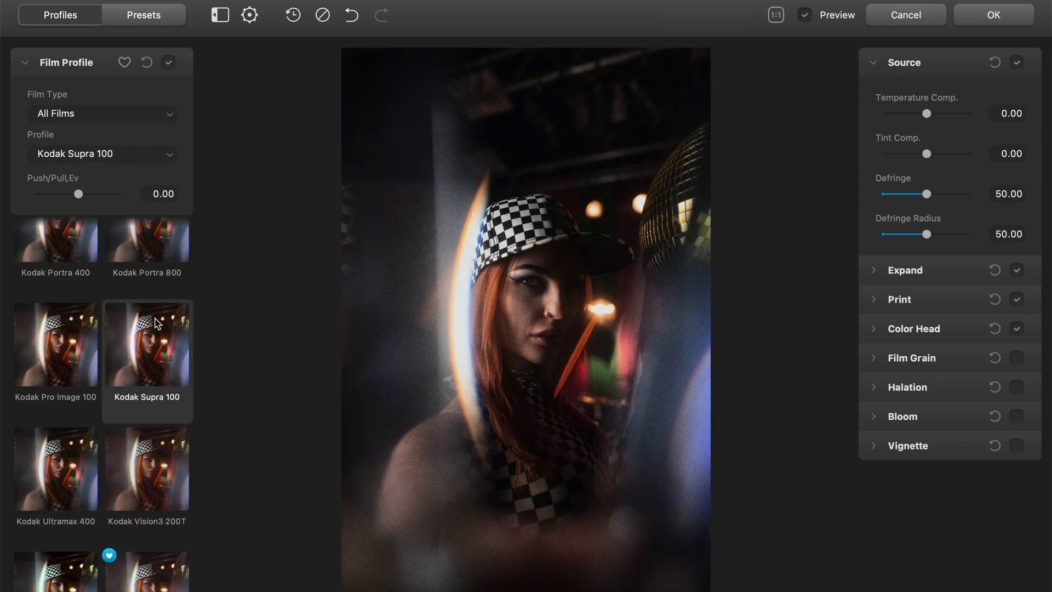
click(84, 336)
click(142, 255)
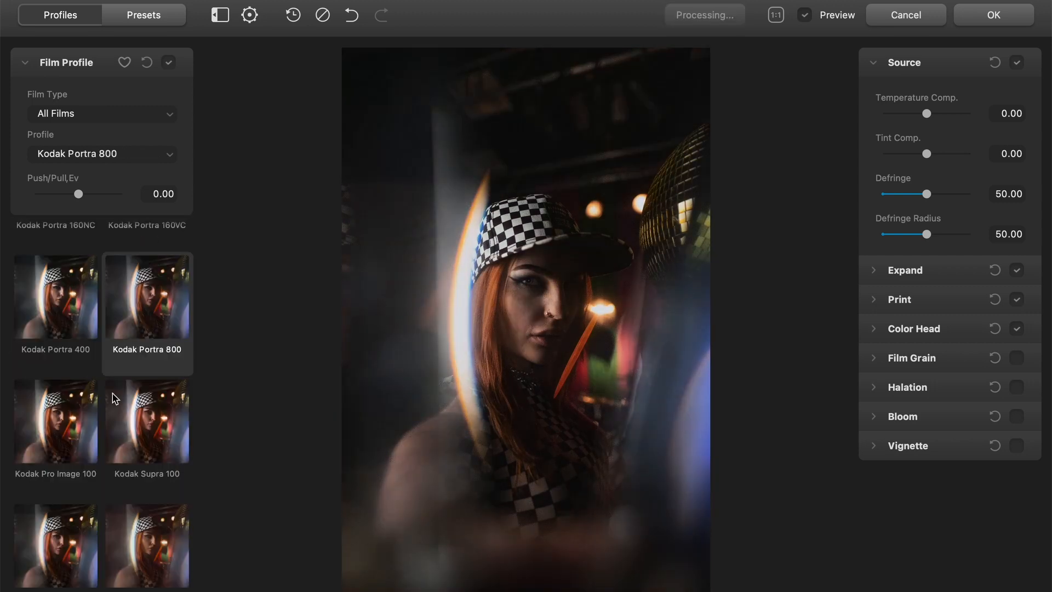
Step: Try the ORWO Chrom UT21 Daylight, Lomochrome Purple XR 100-400, Rollei Ortho 25 and Svema Type-42 film profiles
scroll(112, 395, down, 10)
click(78, 472)
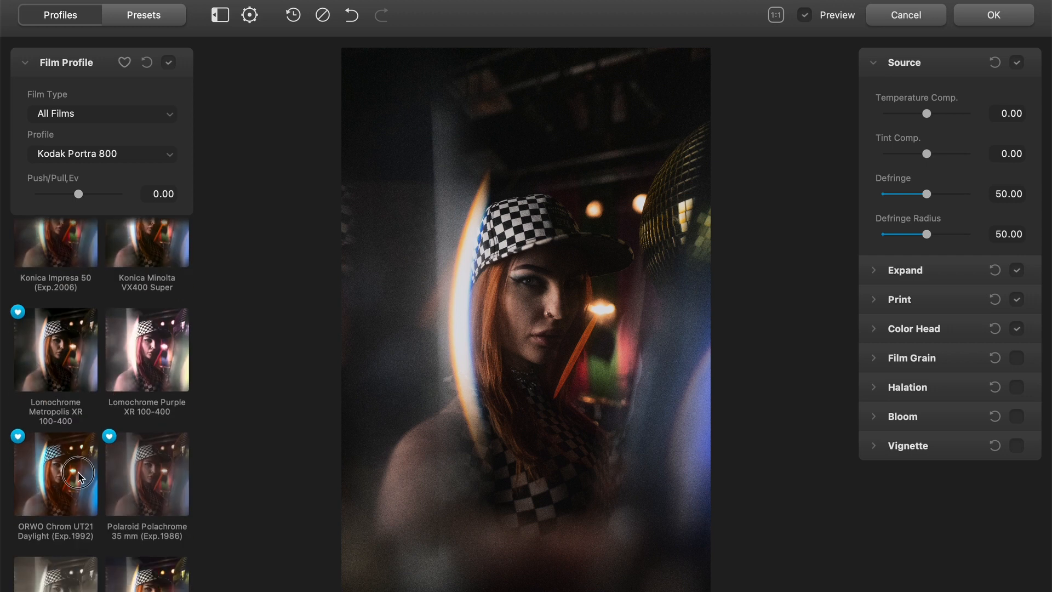
click(119, 368)
scroll(126, 356, down, 3)
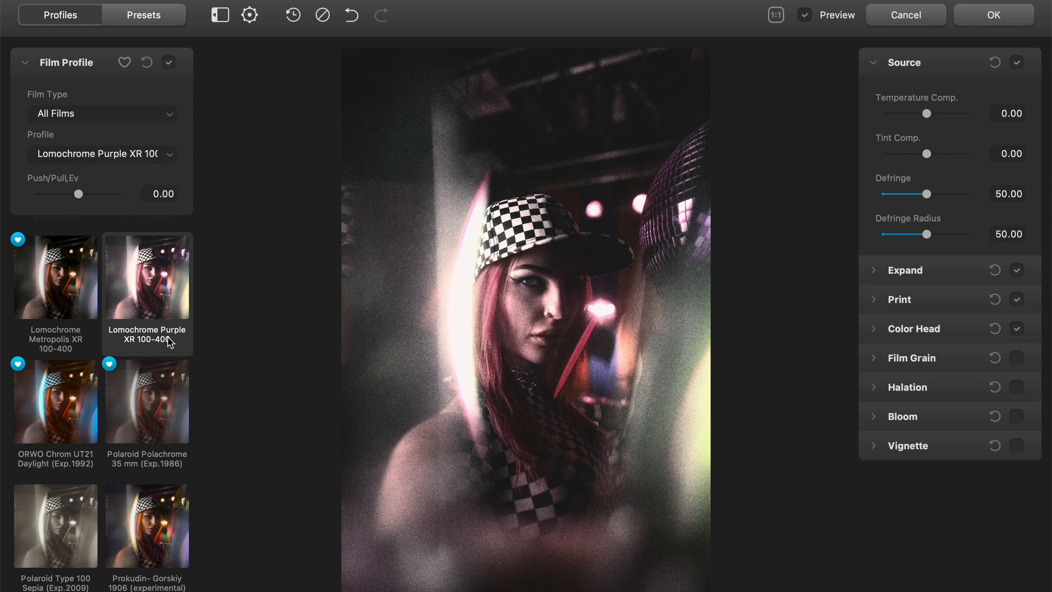
scroll(148, 356, down, 4)
click(160, 378)
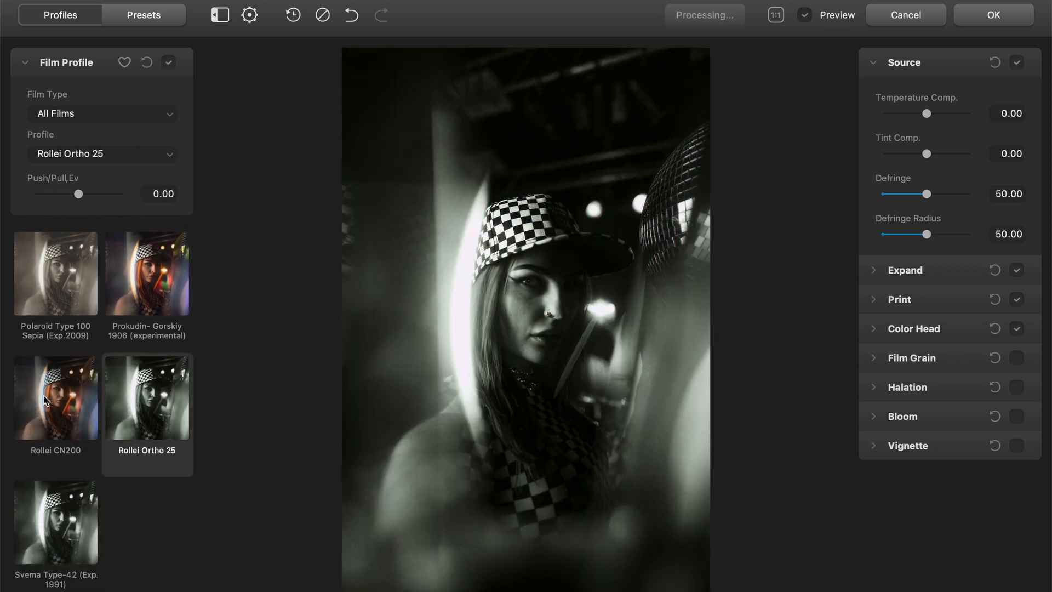
click(56, 529)
Step: Apply the Agfa Agfacolor 100 film profile and set its Push/Pull to 0.24 EV
scroll(91, 390, up, 20)
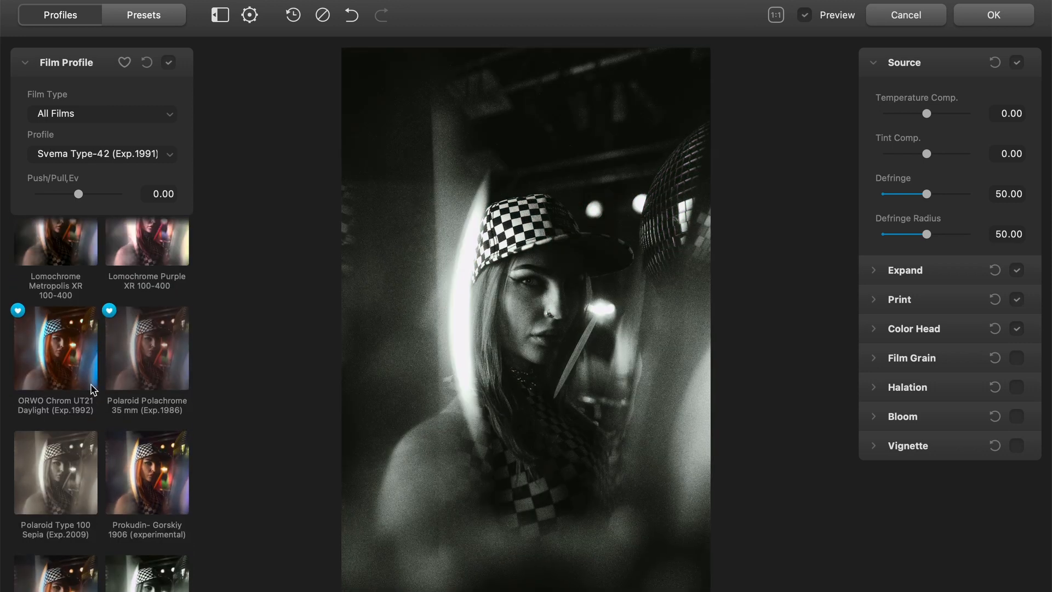
scroll(91, 389, up, 10)
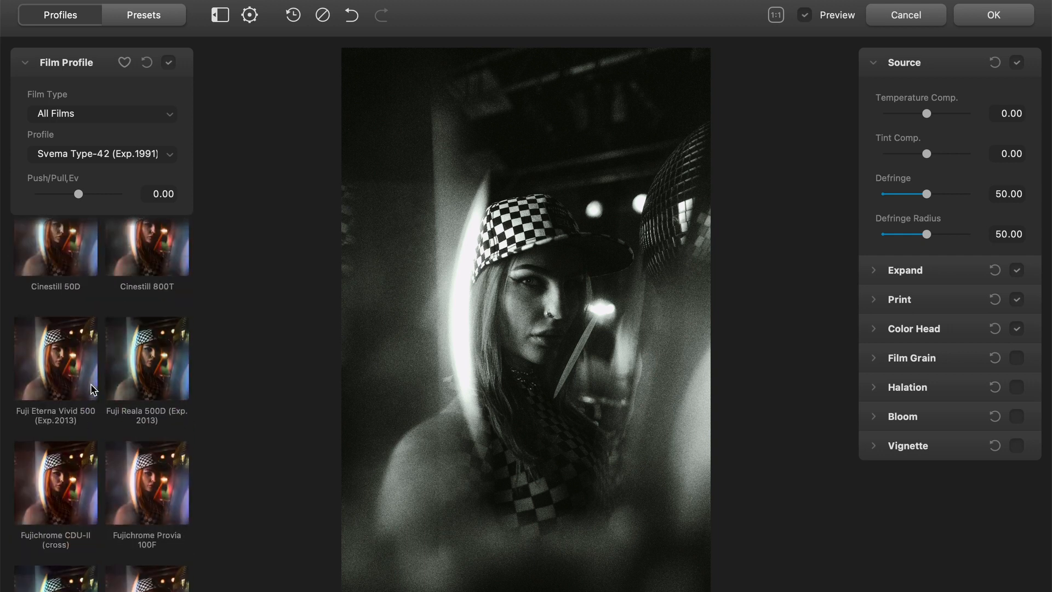
click(113, 277)
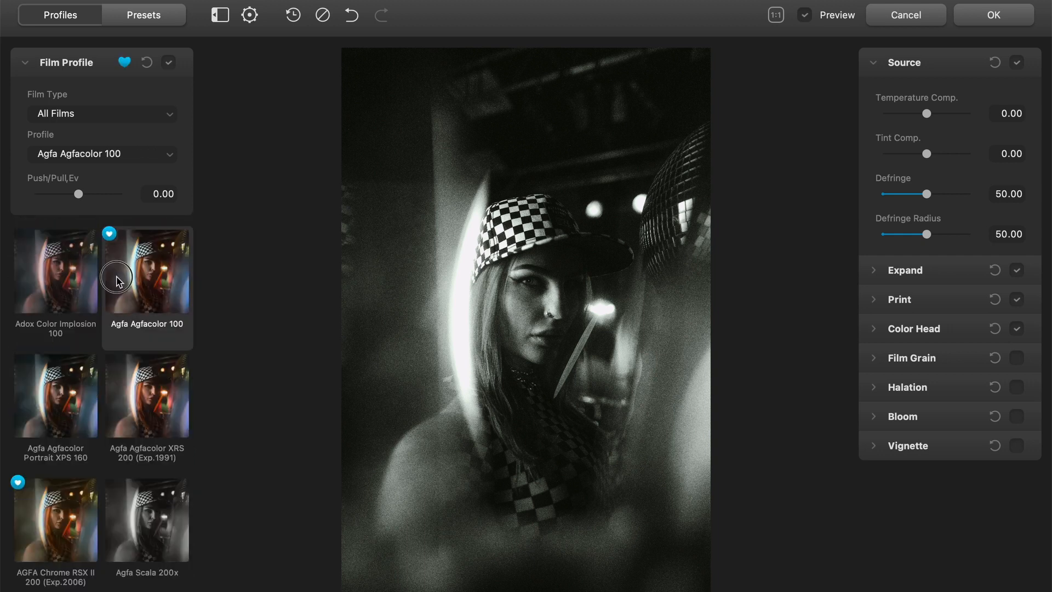
mouse_move(79, 195)
mouse_down()
mouse_move(99, 195)
mouse_move(38, 196)
mouse_move(124, 195)
mouse_move(84, 195)
mouse_up()
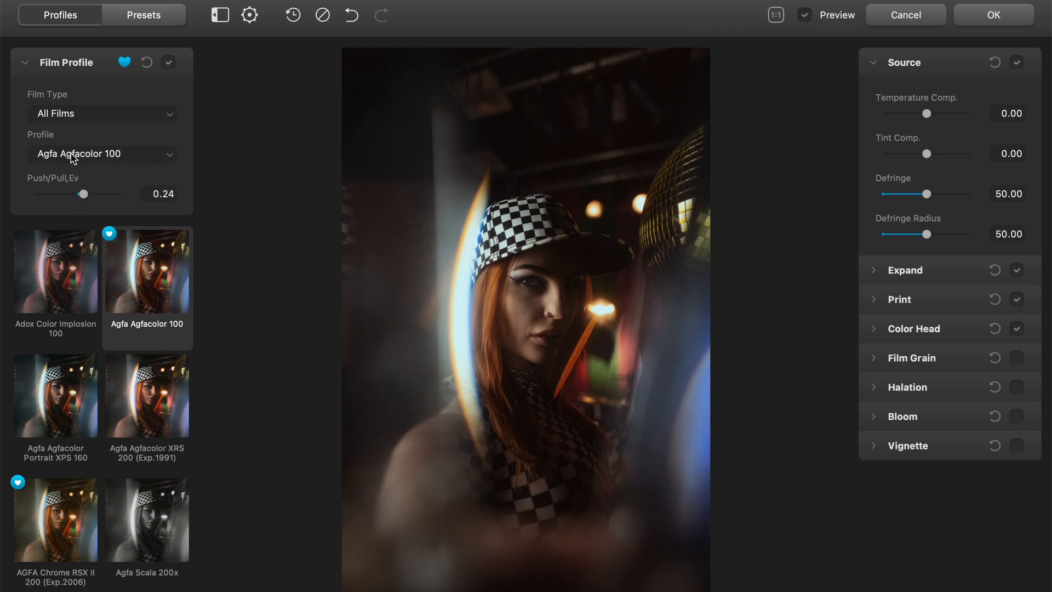
Step: Try the Kodak Ultramax 400 - Blue Hawaii, ORWO Chrom UT21 Daylight (Exp.1992), Green and Kodak Ultramax 400 presets
click(149, 20)
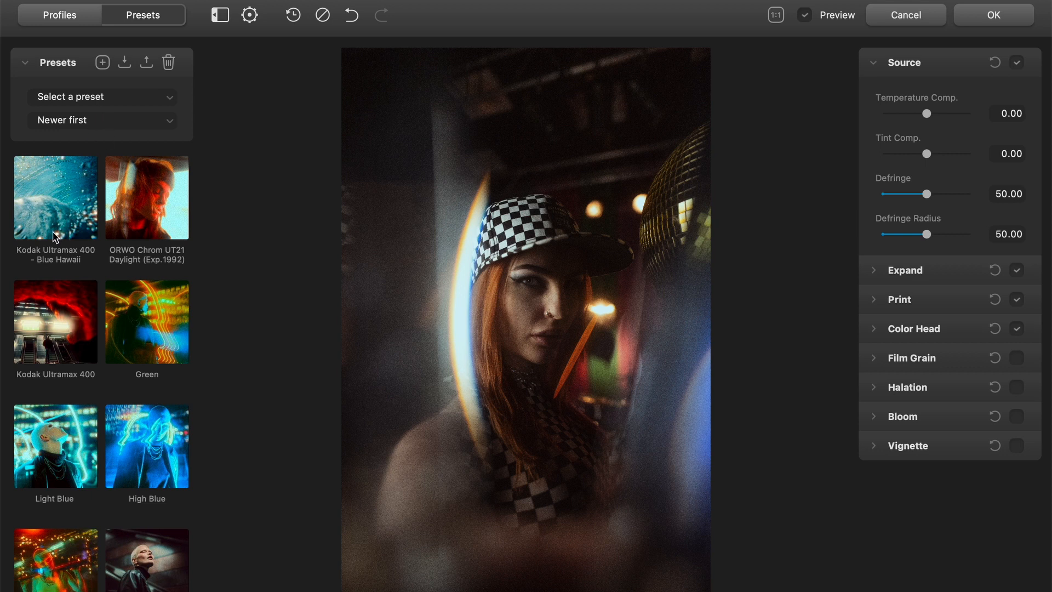
click(68, 199)
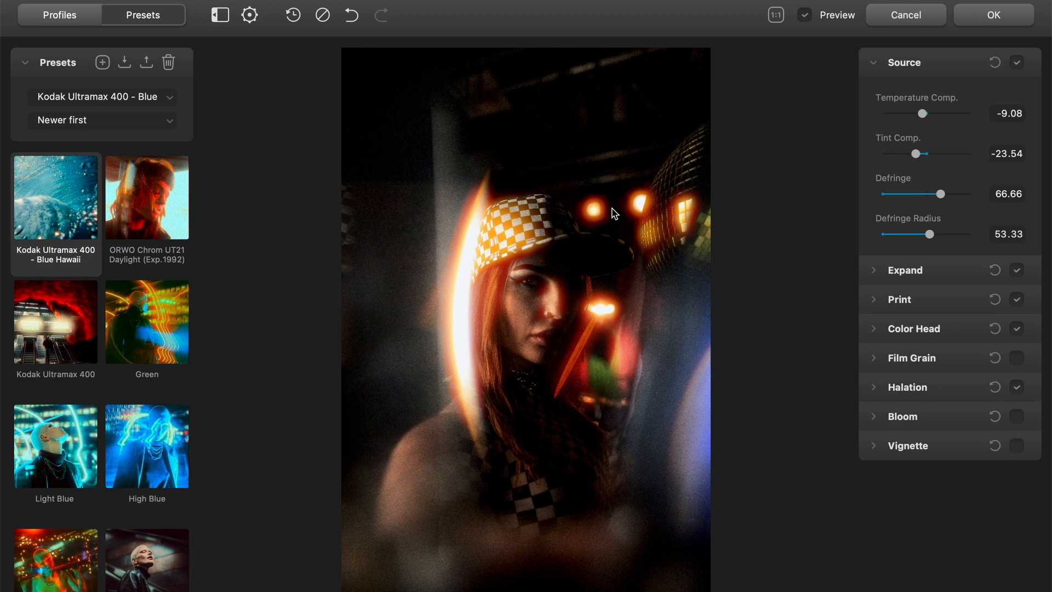
click(151, 196)
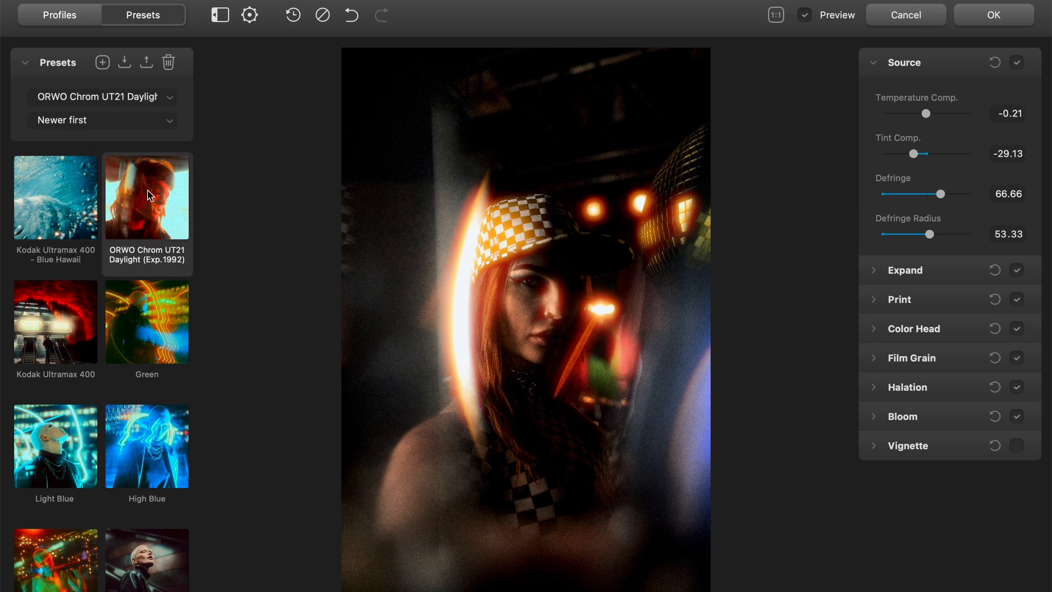
click(153, 345)
click(52, 340)
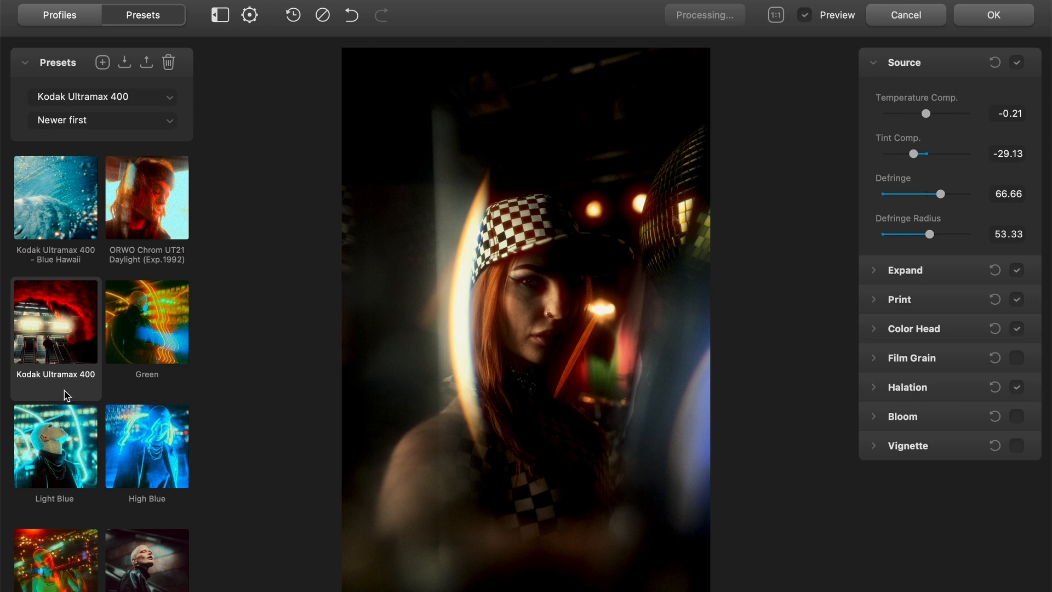
Step: Try the Light Blue, High Blue, Fujicolor Superia 200 (ida) and ORWO Chrom UT21 Daylight (fade) presets
scroll(66, 394, down, 3)
click(67, 368)
click(150, 373)
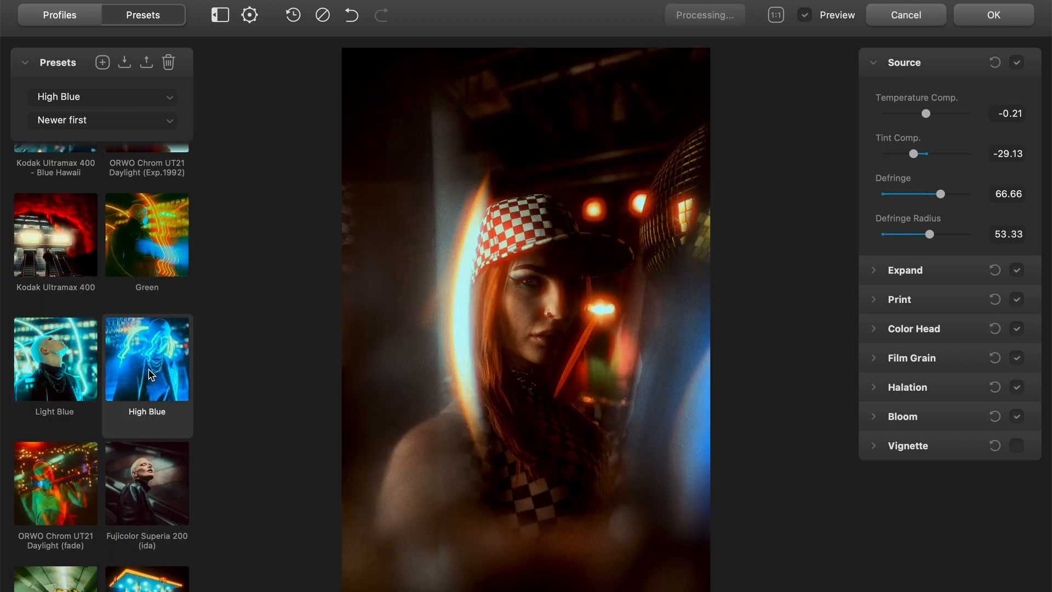
click(152, 478)
click(59, 495)
Step: Try the AGFA Chrome RSX II 200 - London and ORWO Chrom + Color Edits presets
scroll(57, 491, down, 3)
click(55, 518)
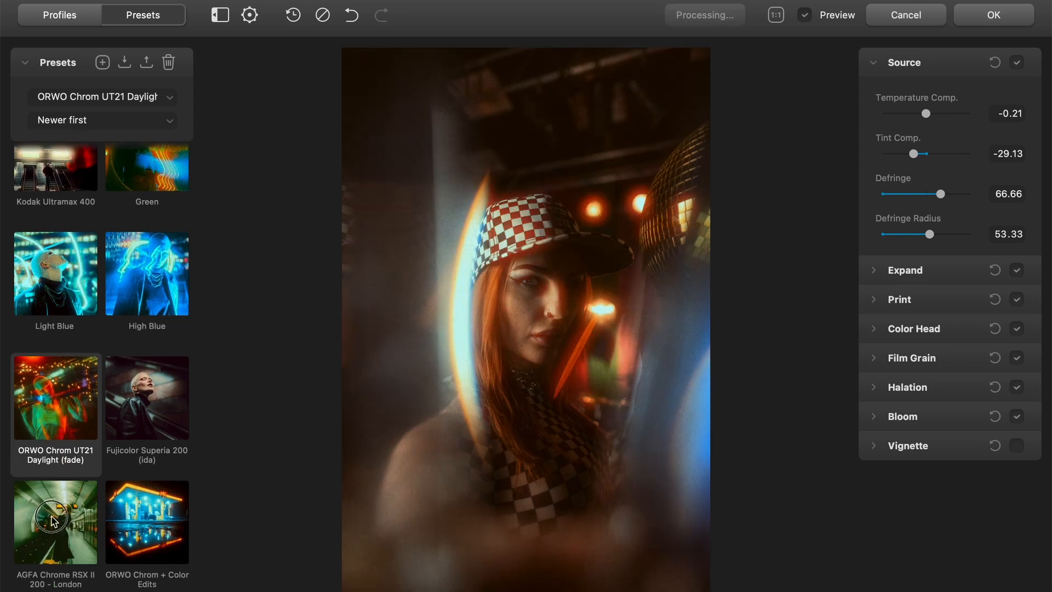
click(132, 514)
scroll(127, 376, up, 3)
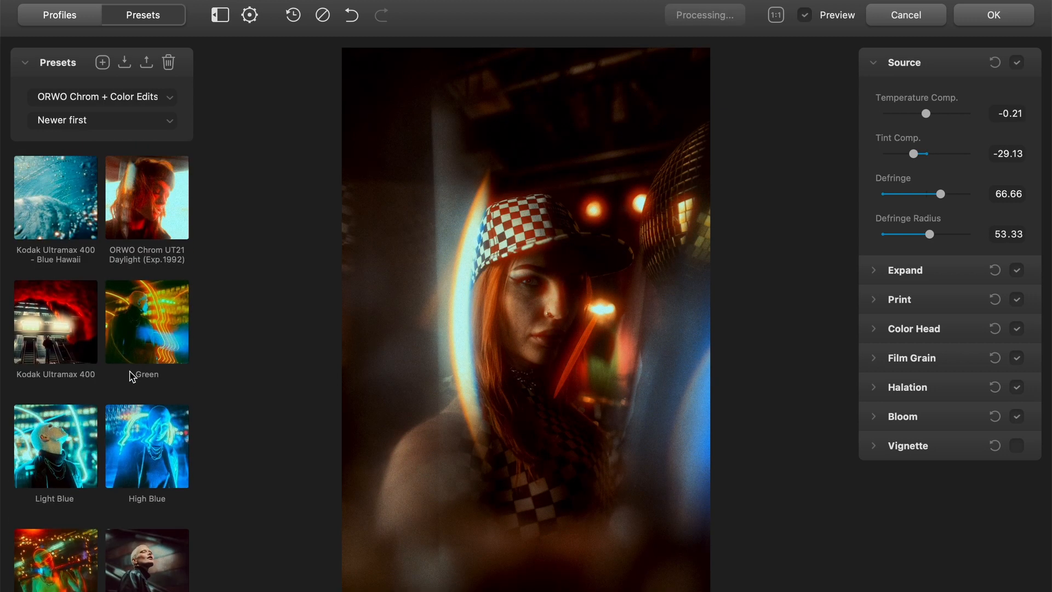
Step: Compare the two Kodak Ultramax 400 presets, ORWO Chrom UT21 Daylight (Exp.1992), Light Blue and High Blue on the portrait
click(81, 360)
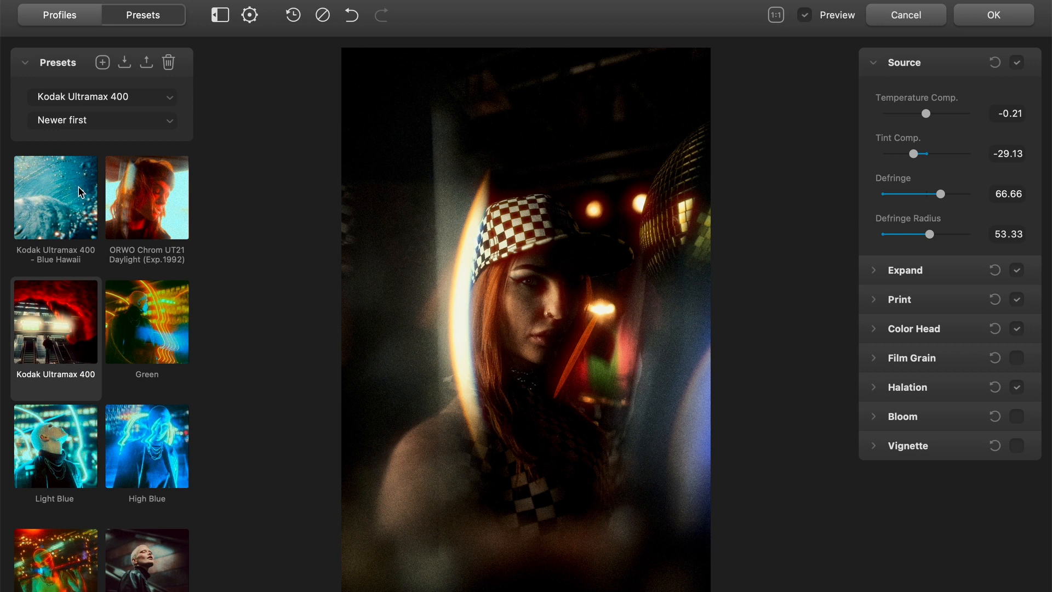
click(81, 192)
click(172, 185)
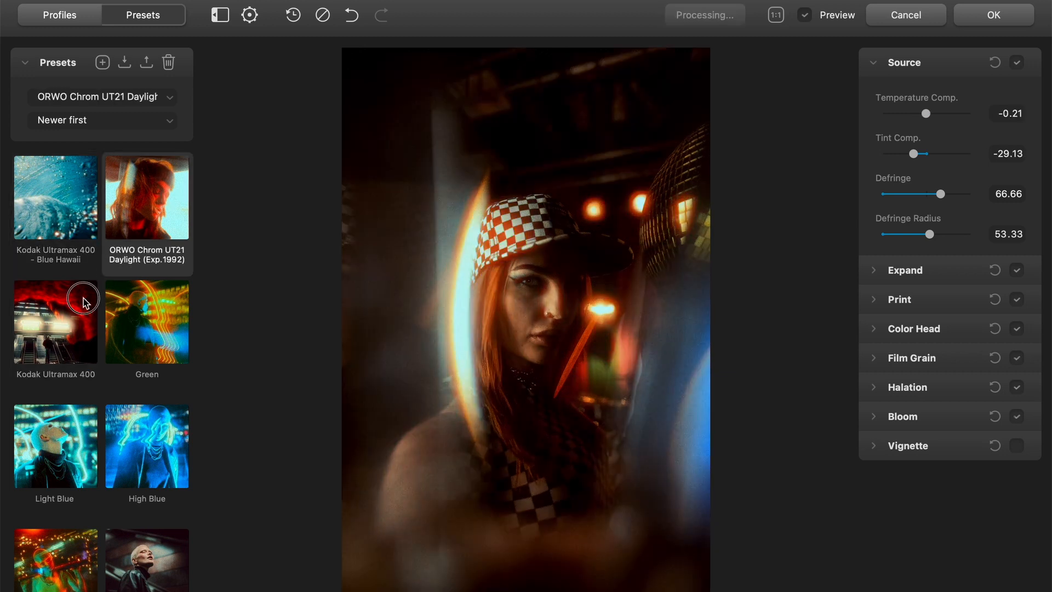
click(85, 302)
click(78, 467)
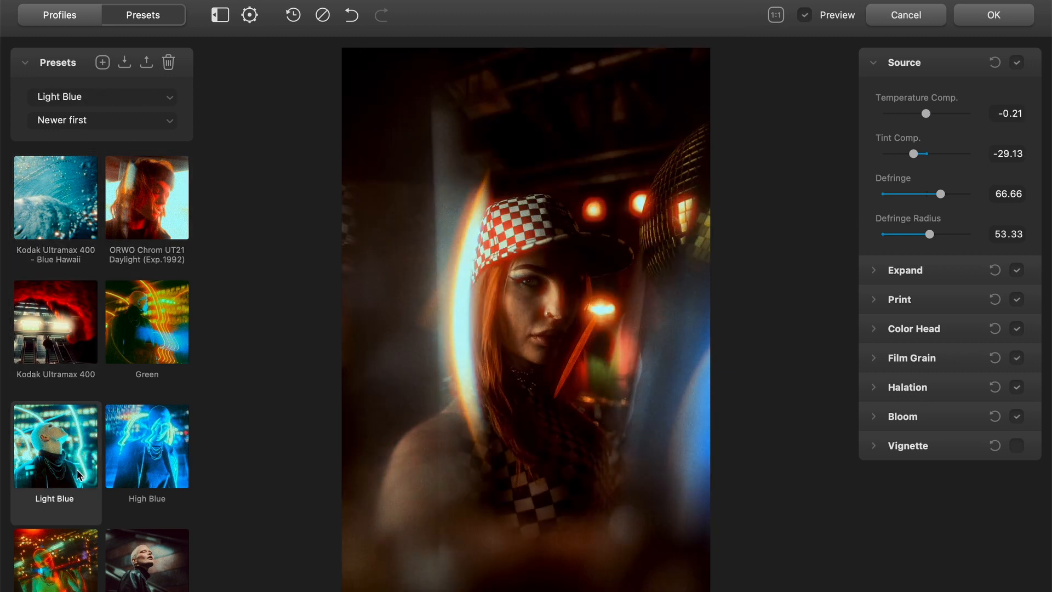
click(121, 459)
Step: Try the ORWO Chrom UT21 Daylight (Exp.1992), Kodak Ultramax 400 - Blue Hawaii, Green and Kodak Ultramax 400 presets again
click(122, 225)
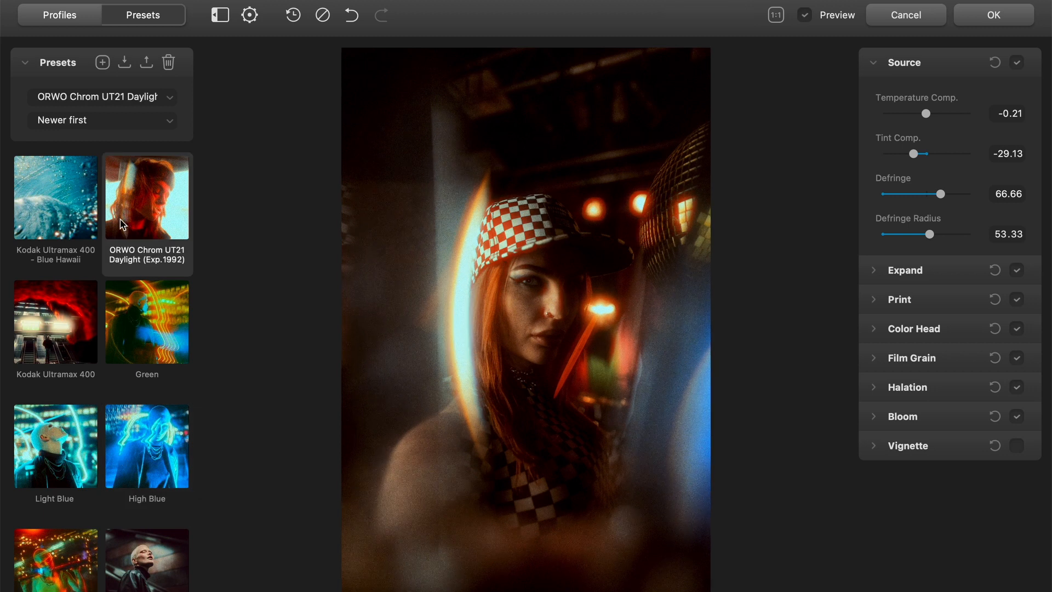
click(83, 215)
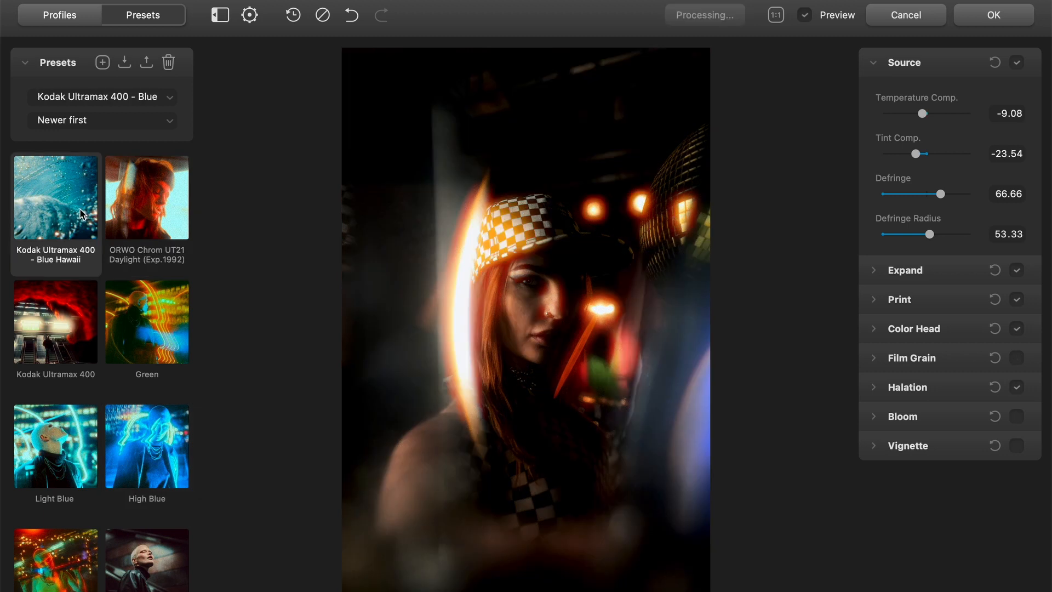
click(80, 314)
click(134, 324)
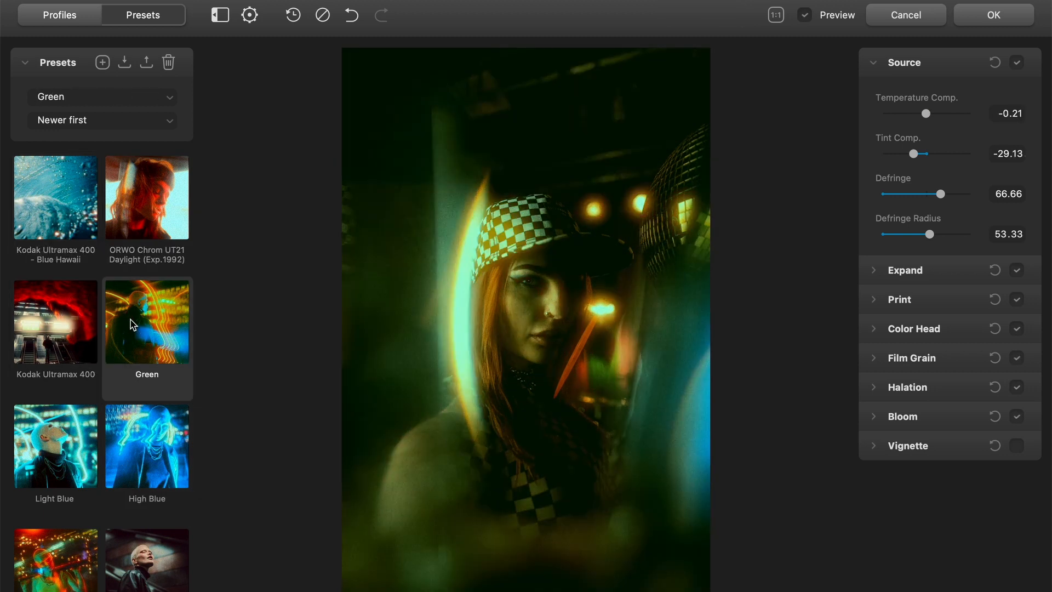
click(75, 320)
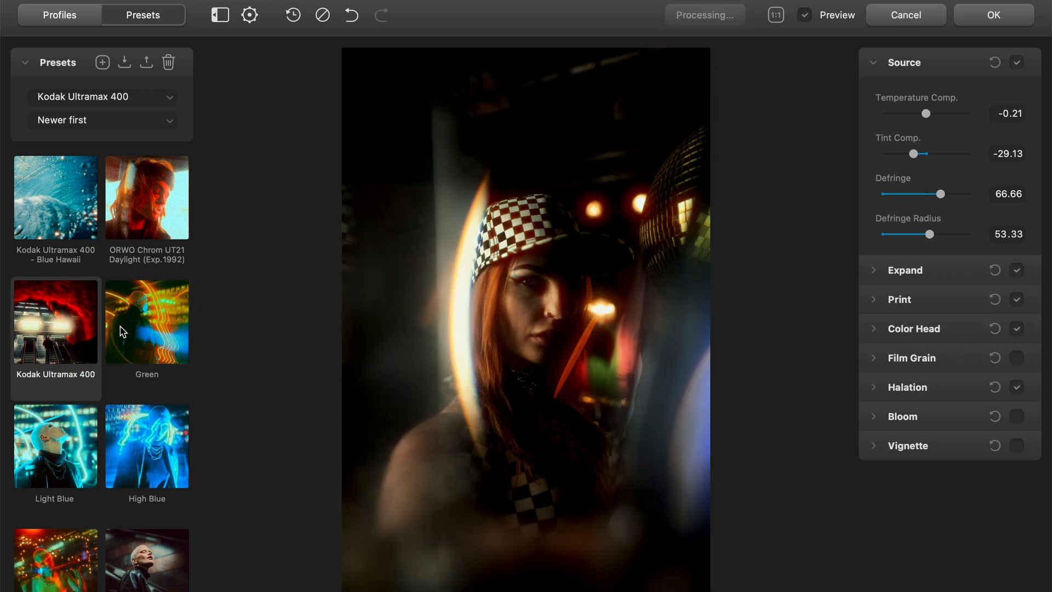
Step: Try the Green, High Blue, Light Blue and ORWO Chrom UT21 Daylight (fade) presets once more
scroll(116, 299, down, 3)
click(149, 278)
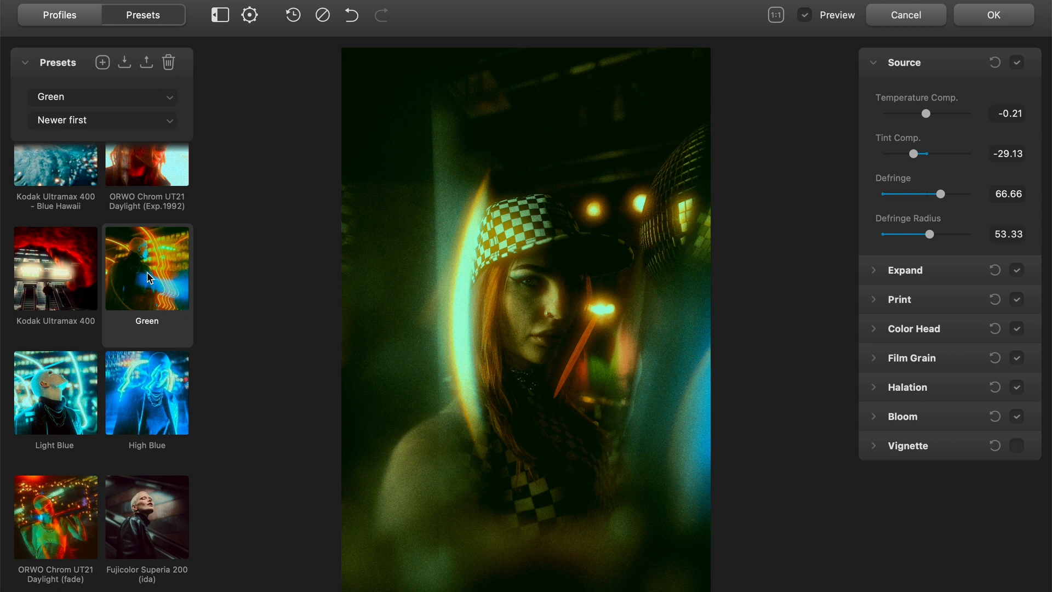
scroll(147, 272, down, 3)
click(153, 340)
click(75, 350)
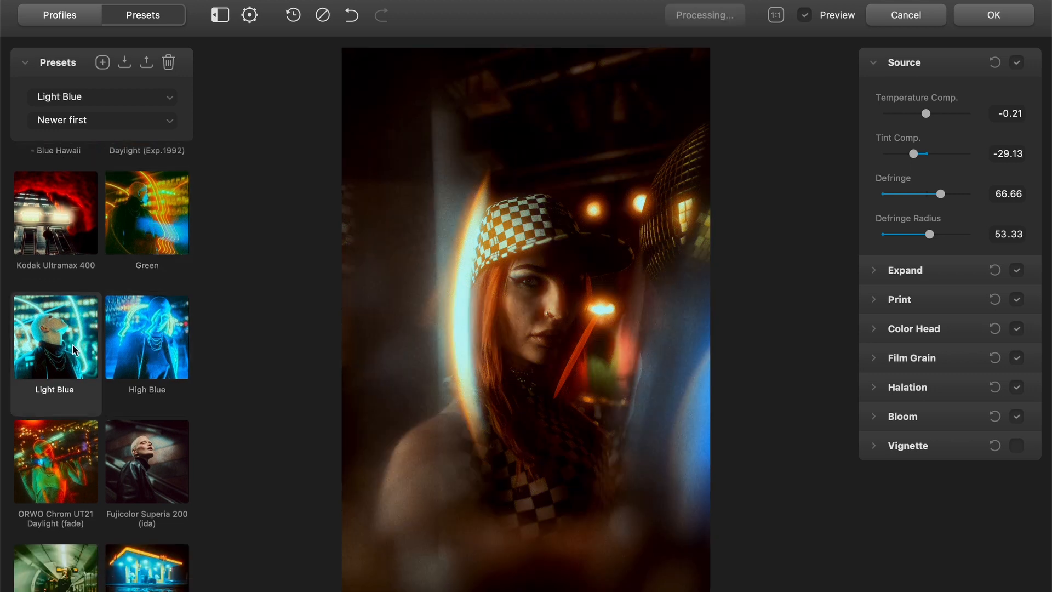
click(73, 471)
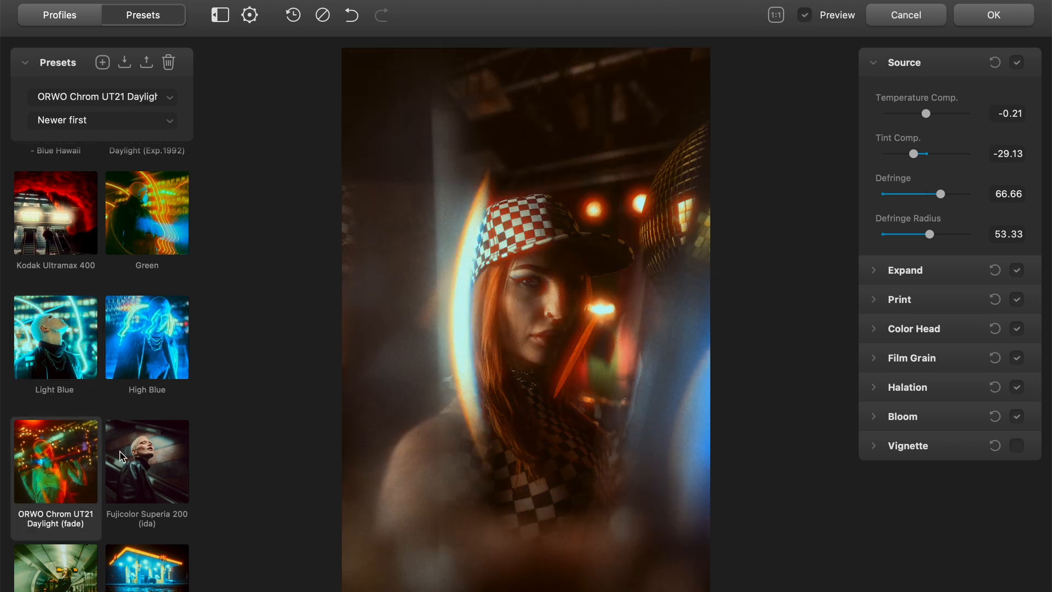
Step: Apply the Fujicolor Superia 200 (ida) preset to the portrait
click(120, 454)
scroll(114, 321, up, 2)
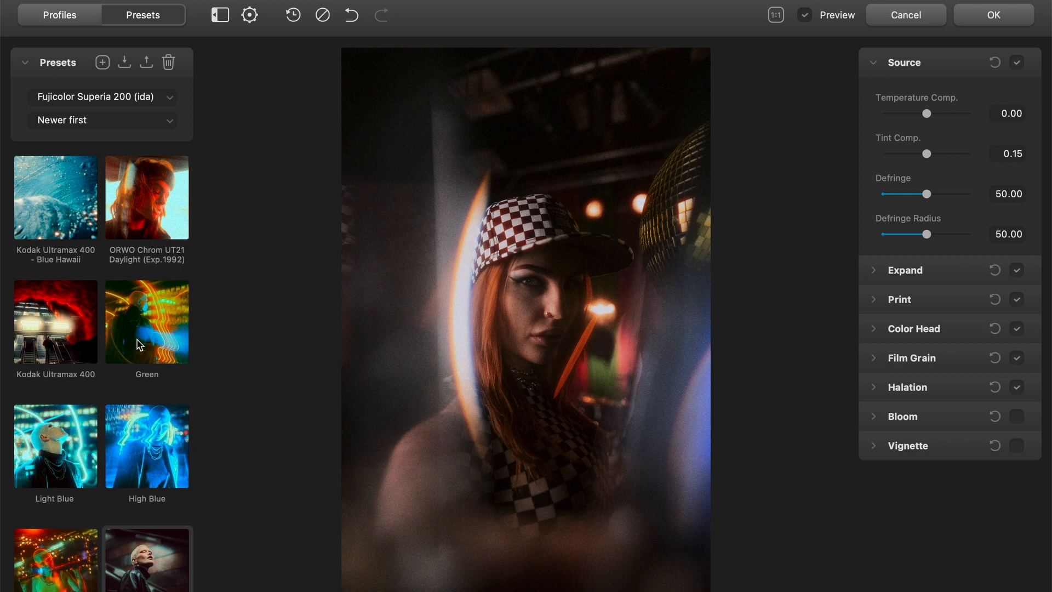
scroll(144, 350, down, 2)
scroll(144, 351, up, 2)
Step: Examine the preset's effect up close on the face, cap and lights, and on the whole portrait
click(567, 219)
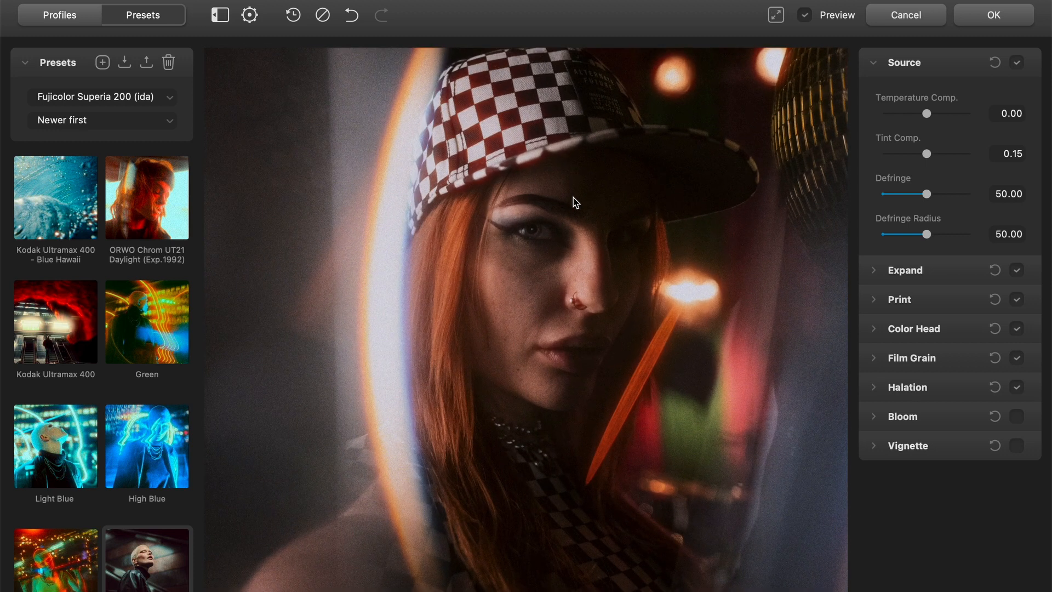
scroll(573, 198, up, 5)
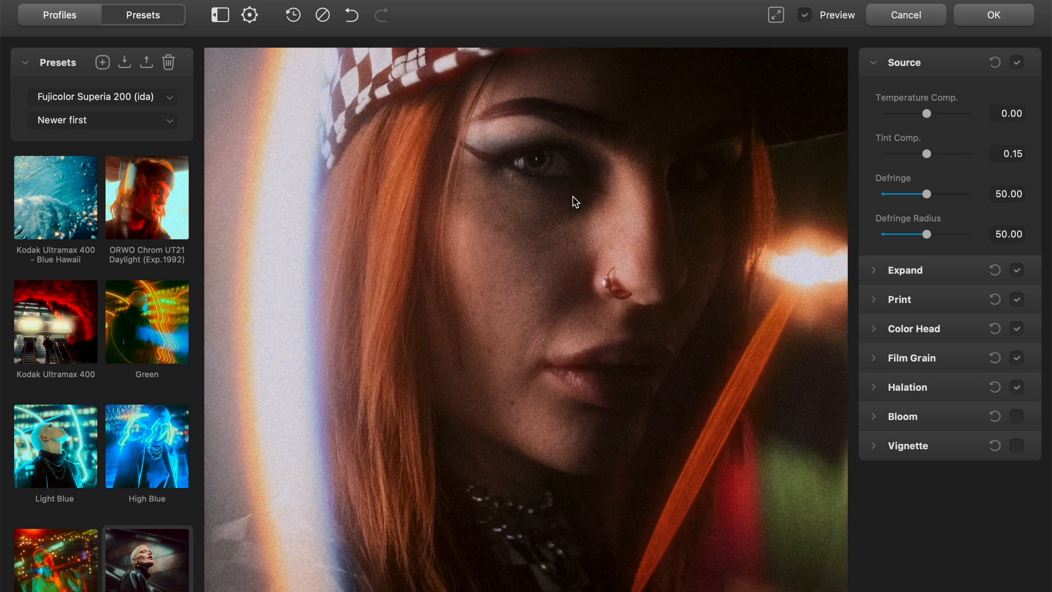
drag(548, 146, 472, 466)
drag(465, 250, 634, 206)
drag(536, 423, 622, 301)
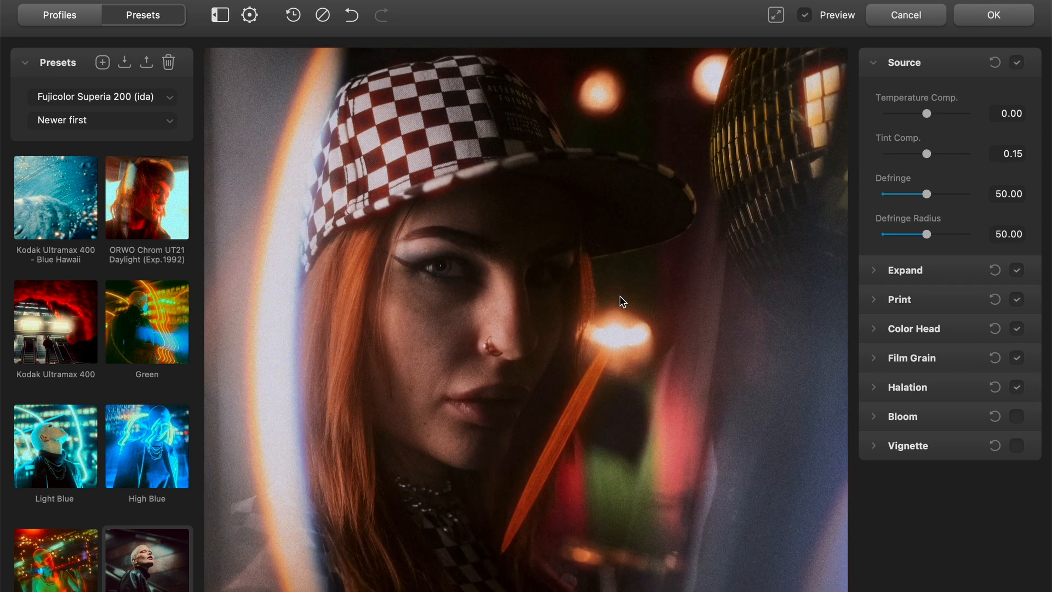
scroll(620, 296, down, 7)
drag(504, 322, 610, 252)
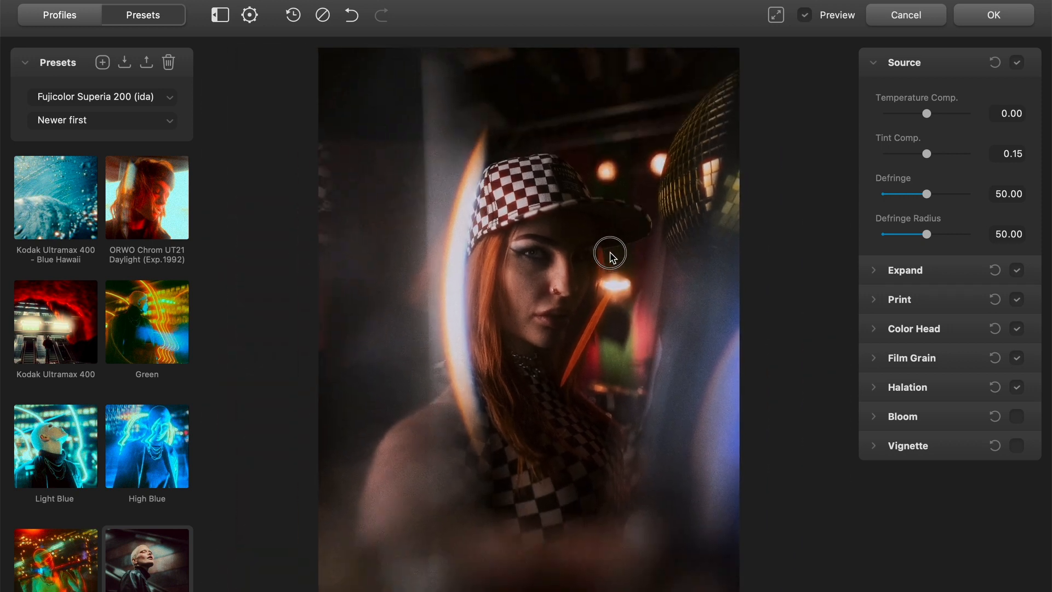
scroll(592, 257, down, 5)
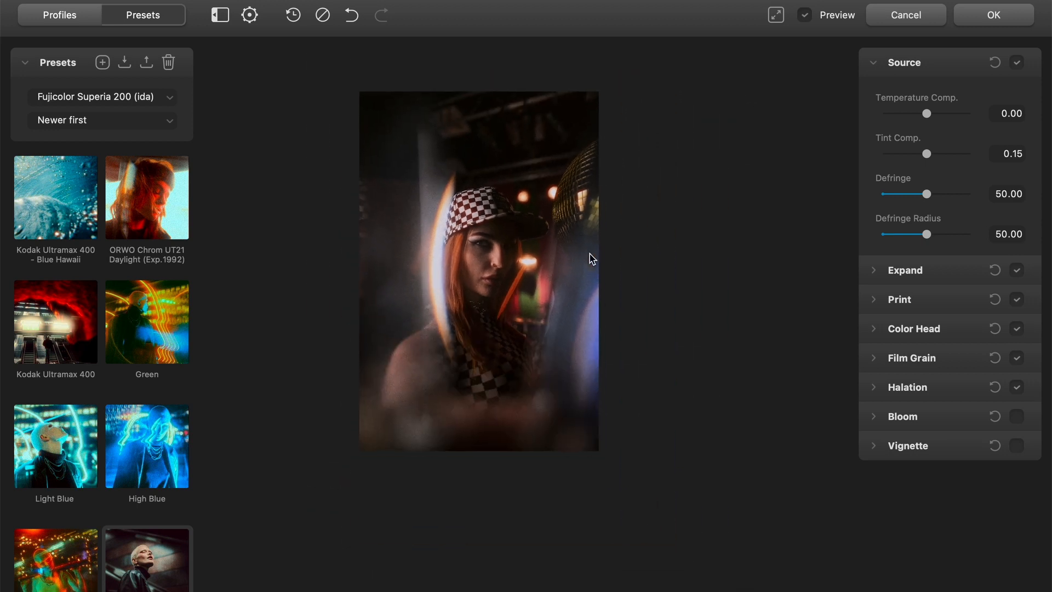
scroll(592, 257, up, 5)
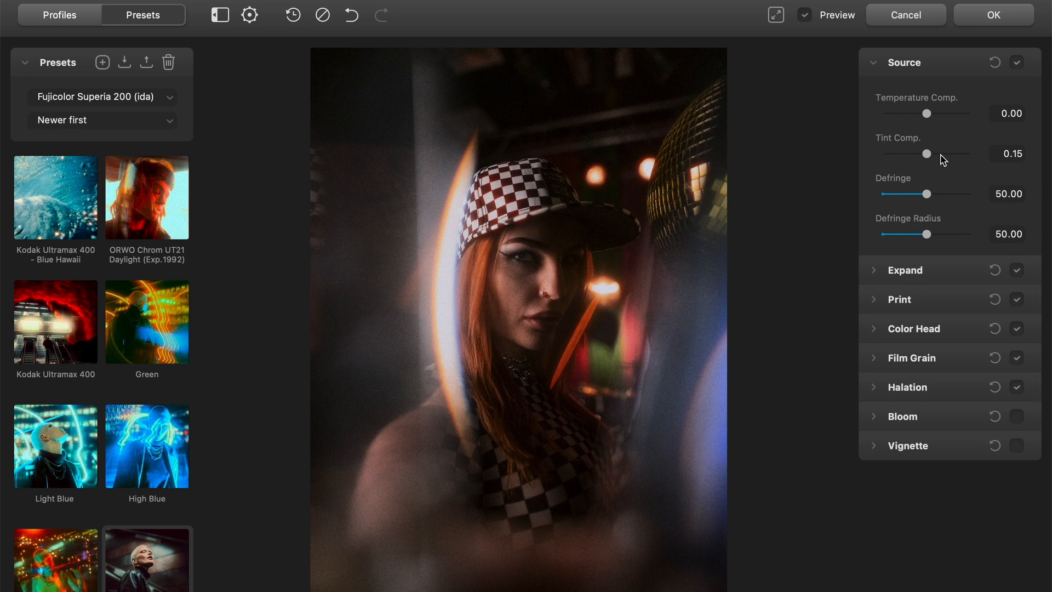
Step: Set the source Temperature Comp. to -21.33 and Tint Comp. to -28.87, and check the Expand and Print settings
drag(930, 156, 919, 119)
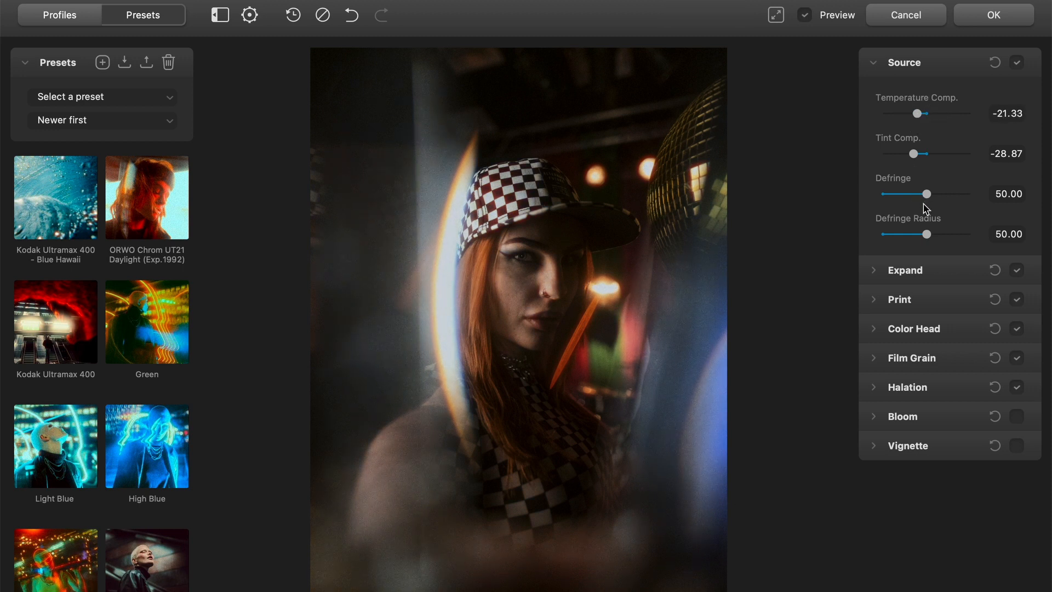
click(926, 272)
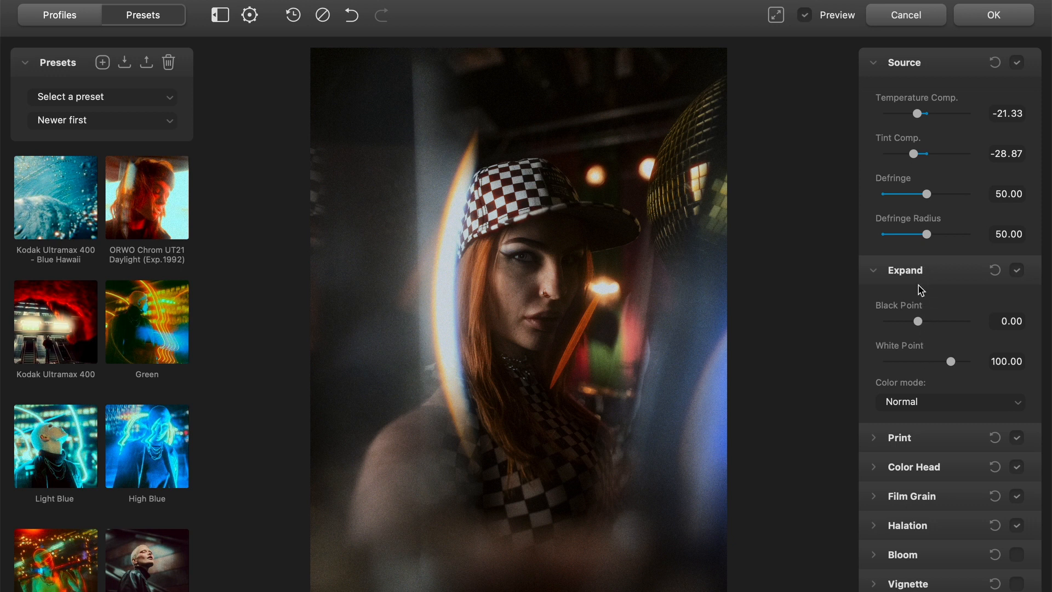
click(925, 278)
click(922, 305)
click(923, 305)
Step: In Color Head, set Yellow - Blue to -6.02 and Magenta - Green to -6.43, and shift Cyan - Red slightly towards cyan
click(925, 329)
scroll(925, 332, down, 3)
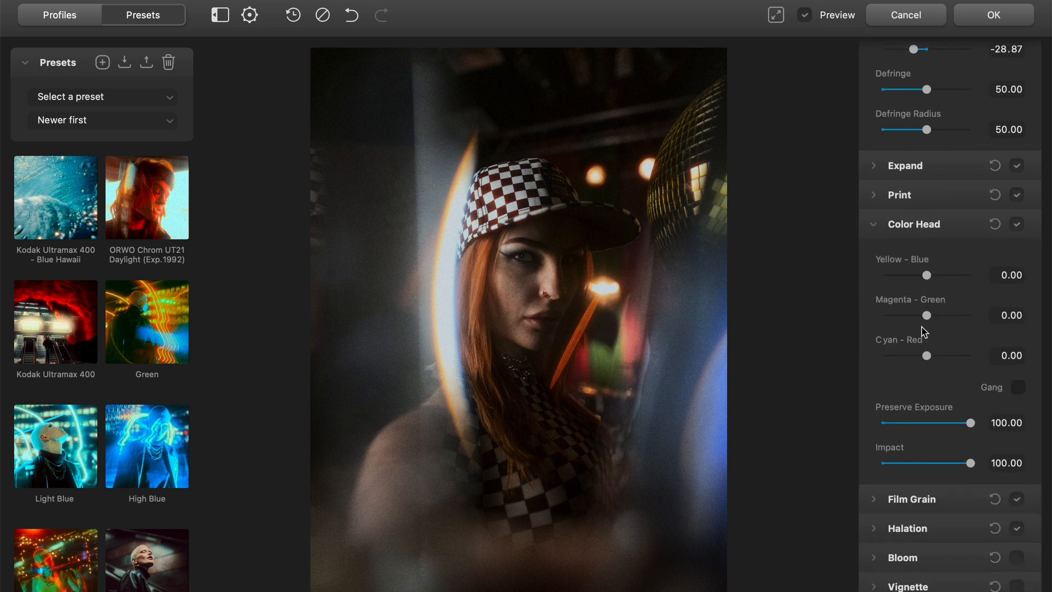
mouse_move(927, 278)
mouse_down()
mouse_move(941, 277)
mouse_move(923, 278)
mouse_up()
mouse_move(926, 315)
mouse_down()
mouse_move(941, 315)
mouse_move(923, 321)
mouse_up()
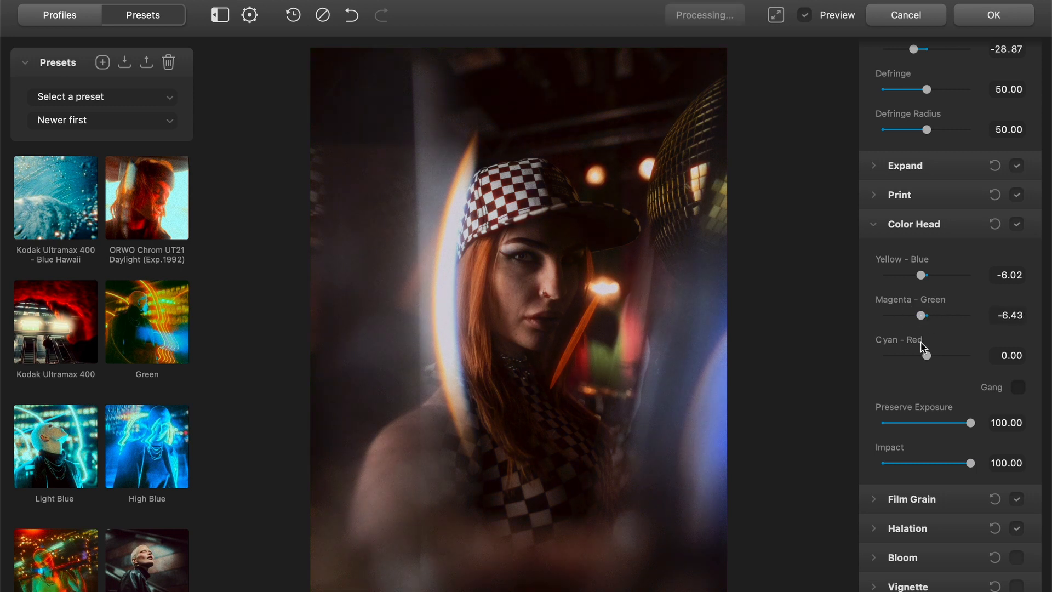
mouse_move(927, 359)
mouse_down()
mouse_move(936, 362)
mouse_move(922, 356)
mouse_up()
click(939, 226)
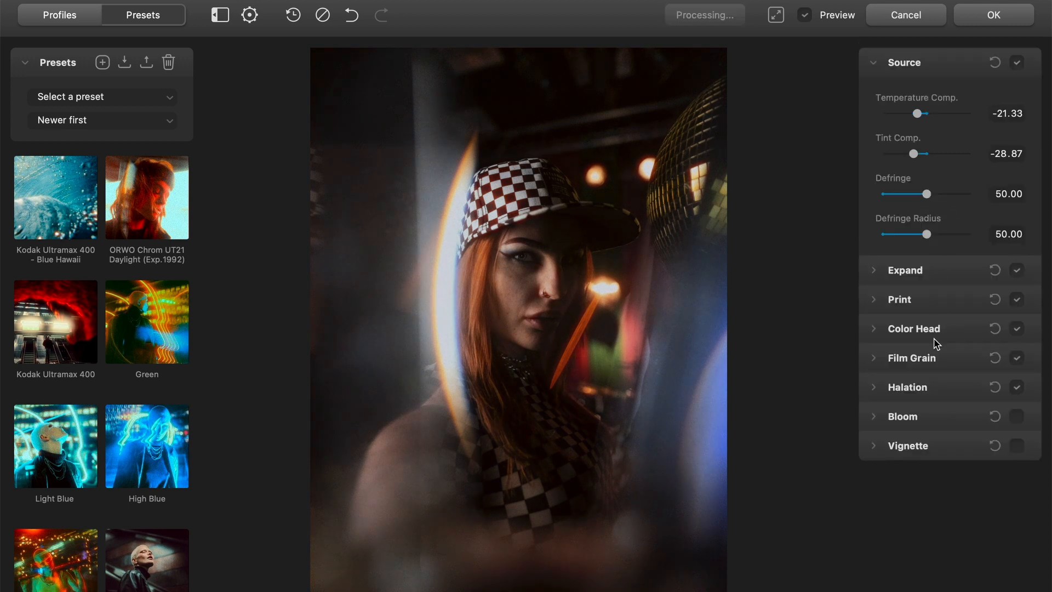
Step: Review the Film Grain settings and compare the portrait with the grain disabled and enabled
click(933, 367)
scroll(935, 370, down, 3)
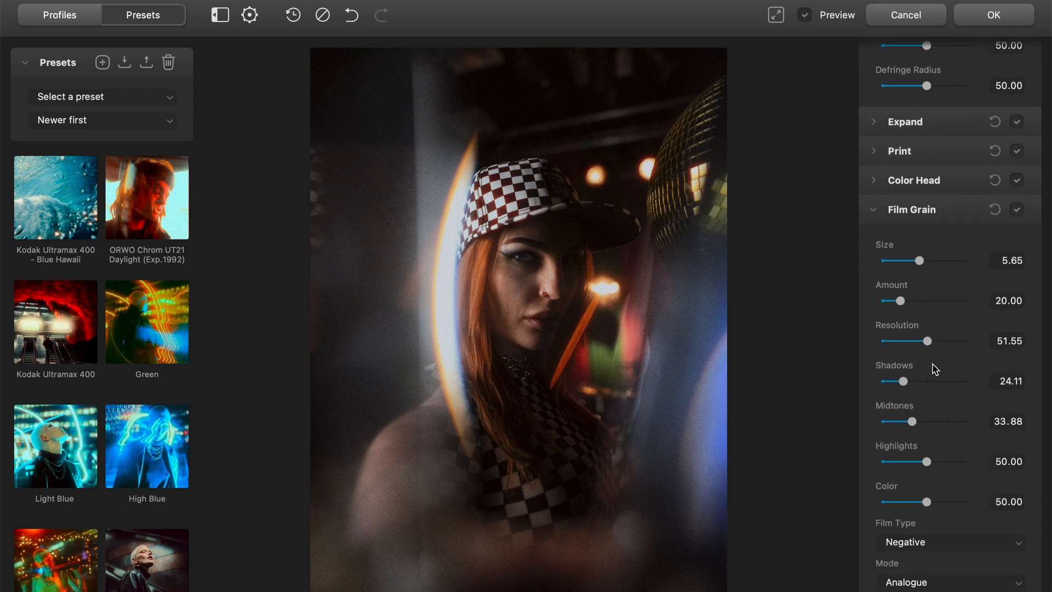
scroll(935, 369, down, 2)
scroll(985, 230, down, 2)
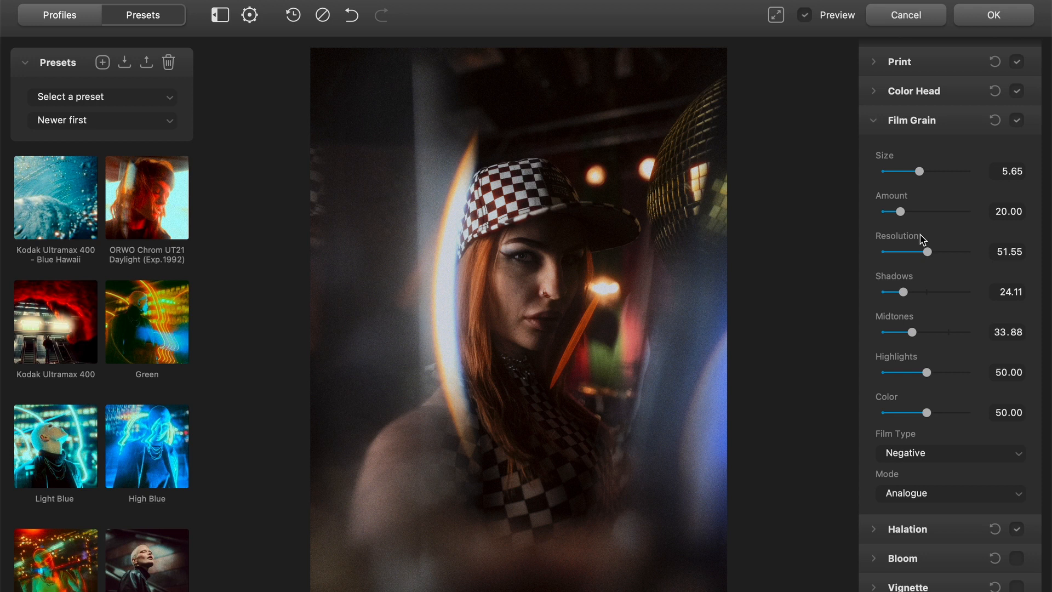
click(1016, 120)
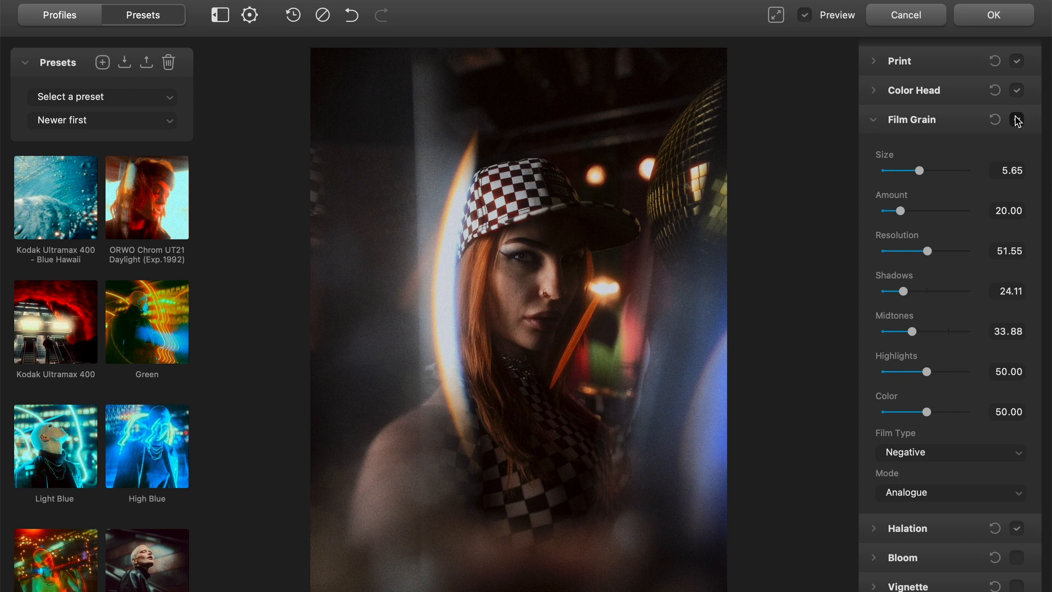
click(1017, 121)
click(1017, 120)
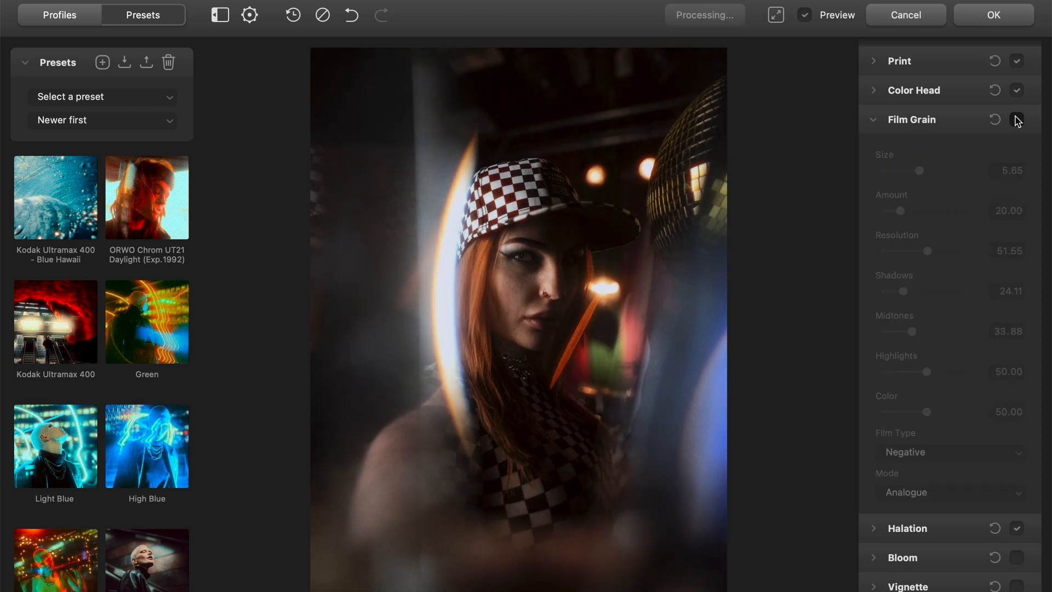
click(1016, 120)
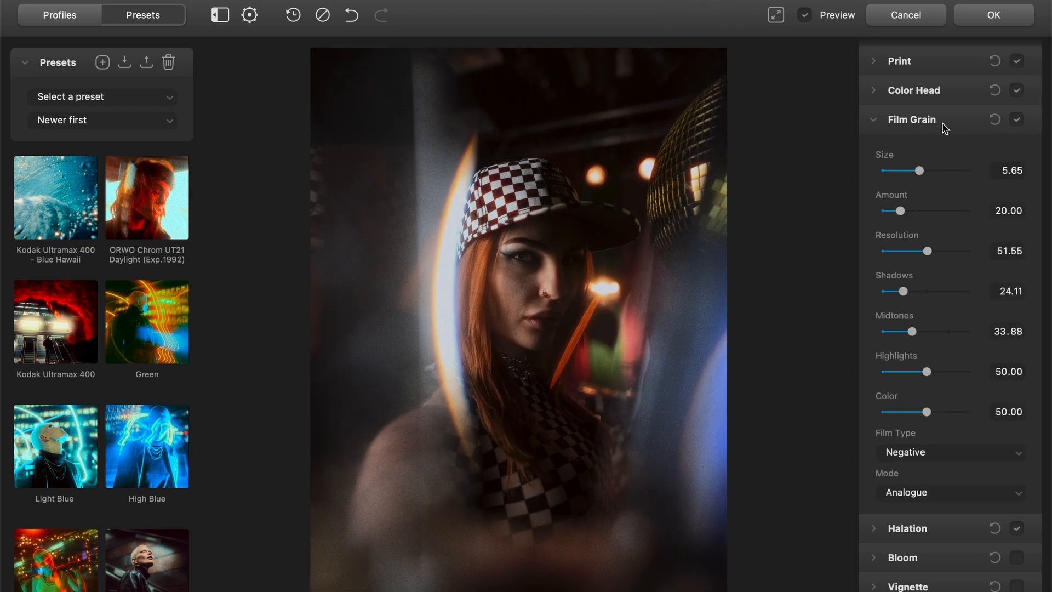
Step: Reduce the Film Grain Size to a small value to get finer grain on the portrait
click(905, 174)
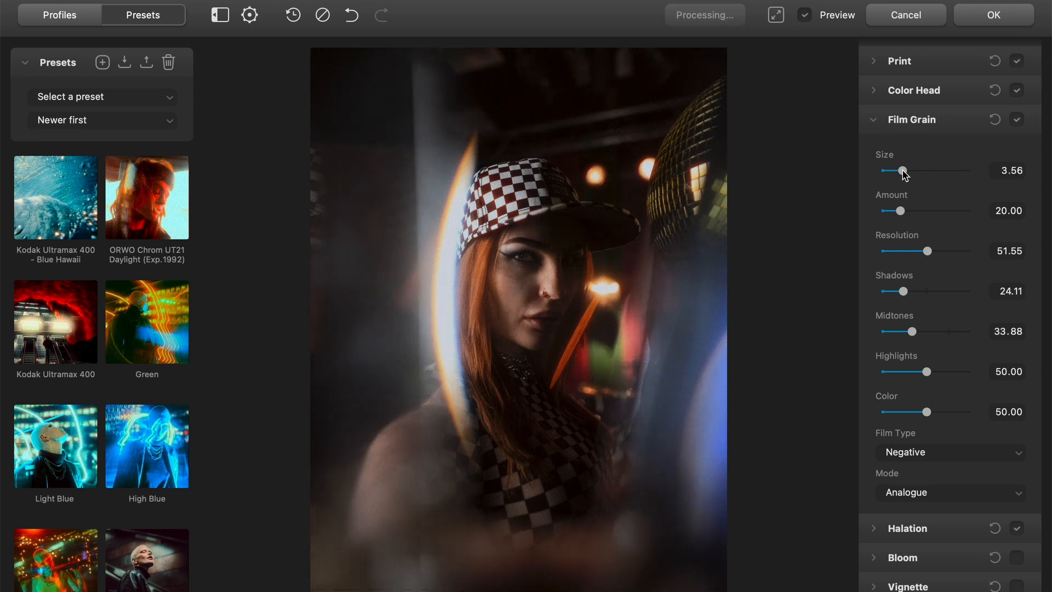
drag(904, 174, 893, 171)
click(959, 121)
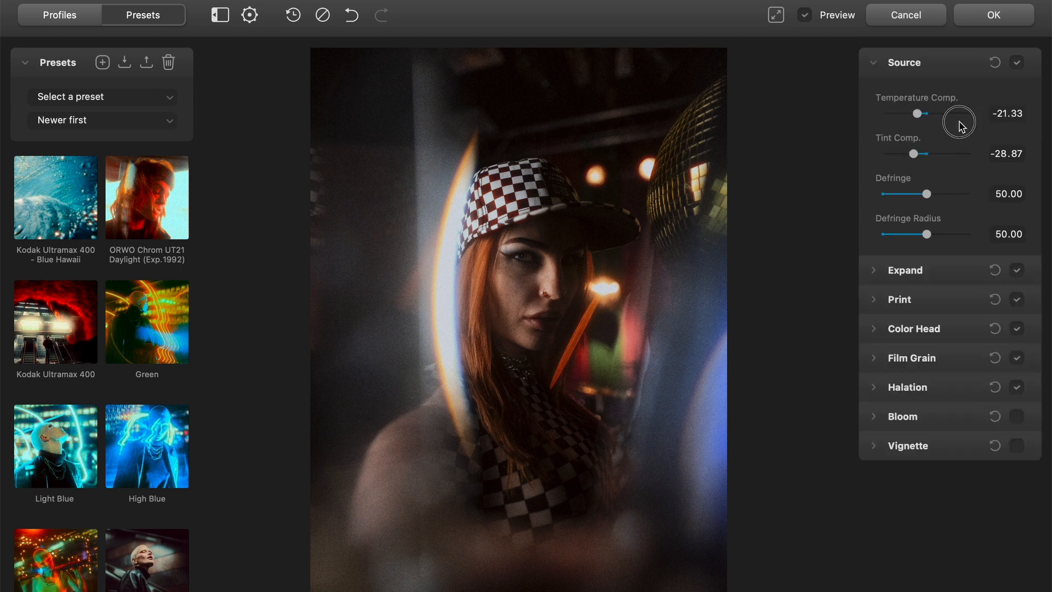
Step: In Halation, use the mask view to set Source Limiter to 10.39, Smoothness to 46.91 and Local Diffusion to 56.10
click(958, 386)
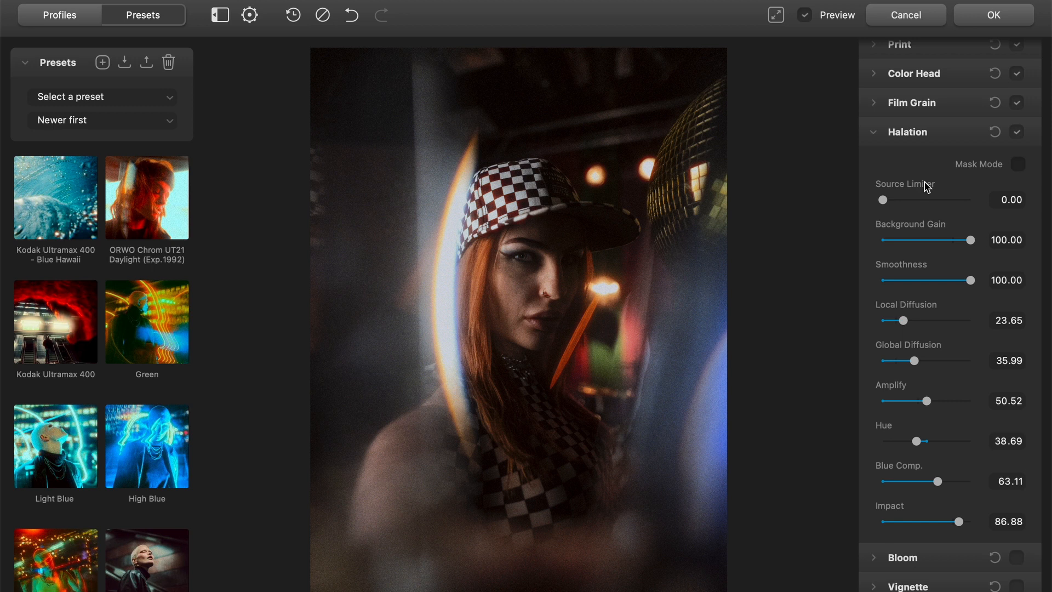
click(1019, 164)
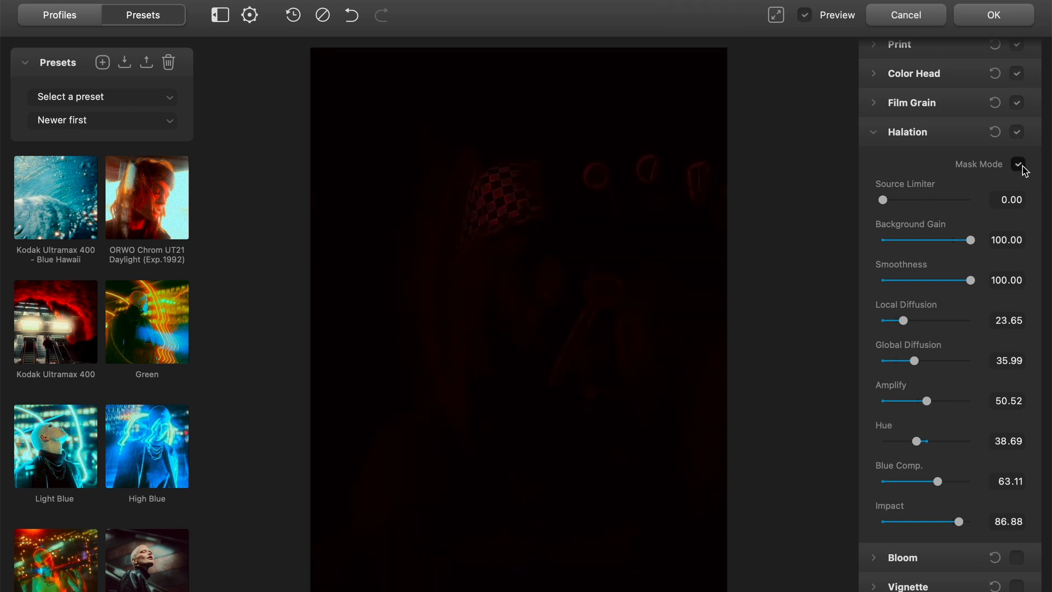
mouse_move(883, 200)
mouse_down()
mouse_move(903, 200)
mouse_move(891, 200)
mouse_up()
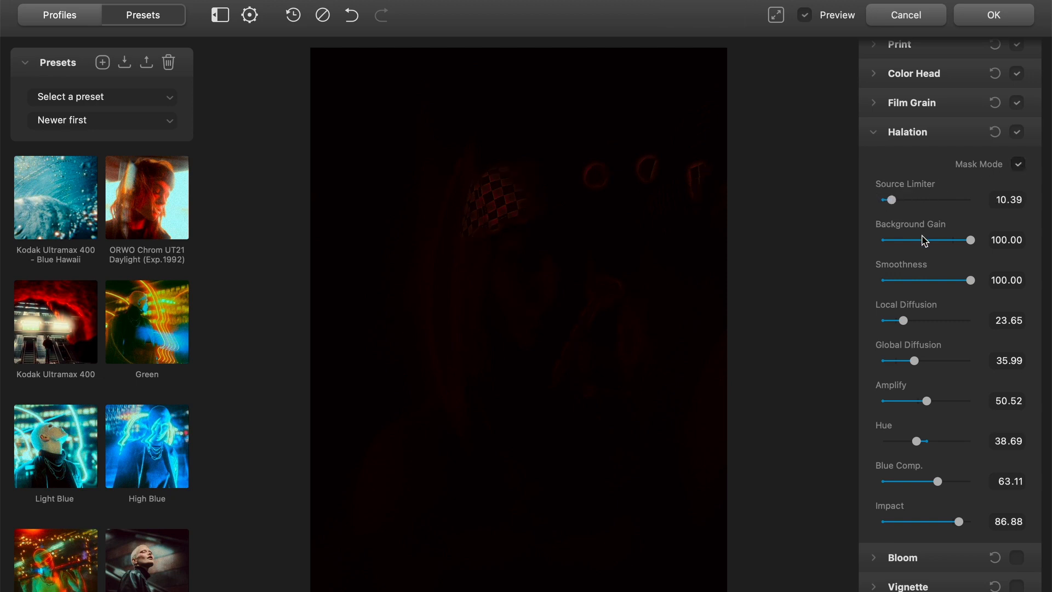
click(924, 280)
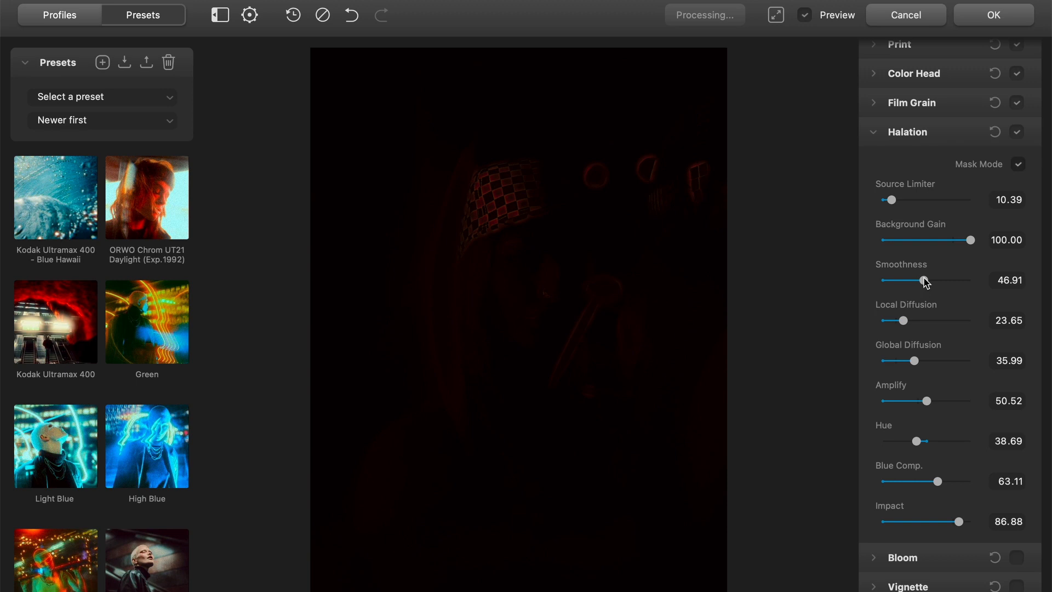
click(933, 323)
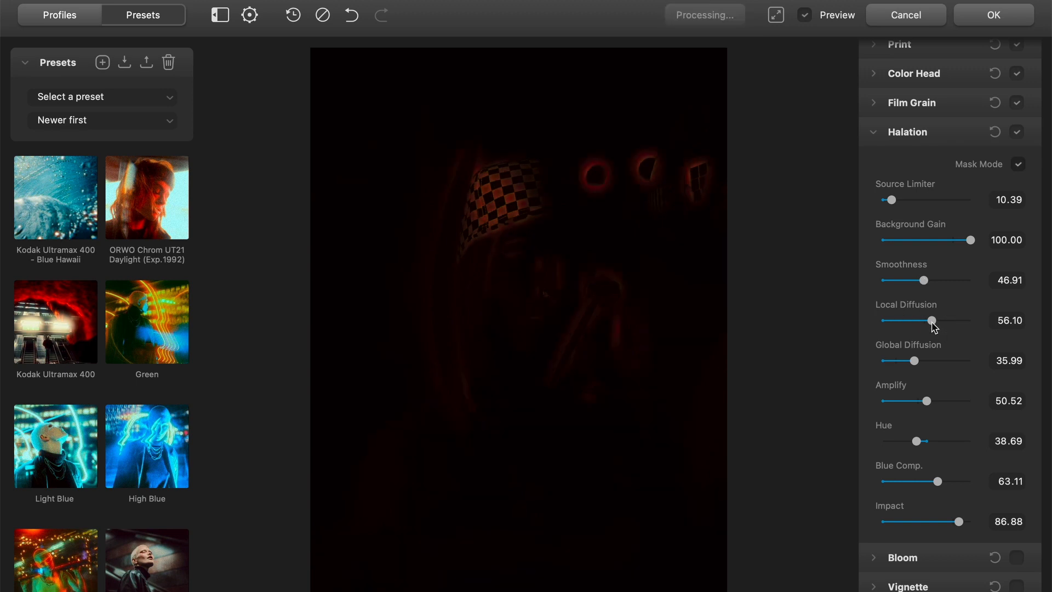
click(1018, 164)
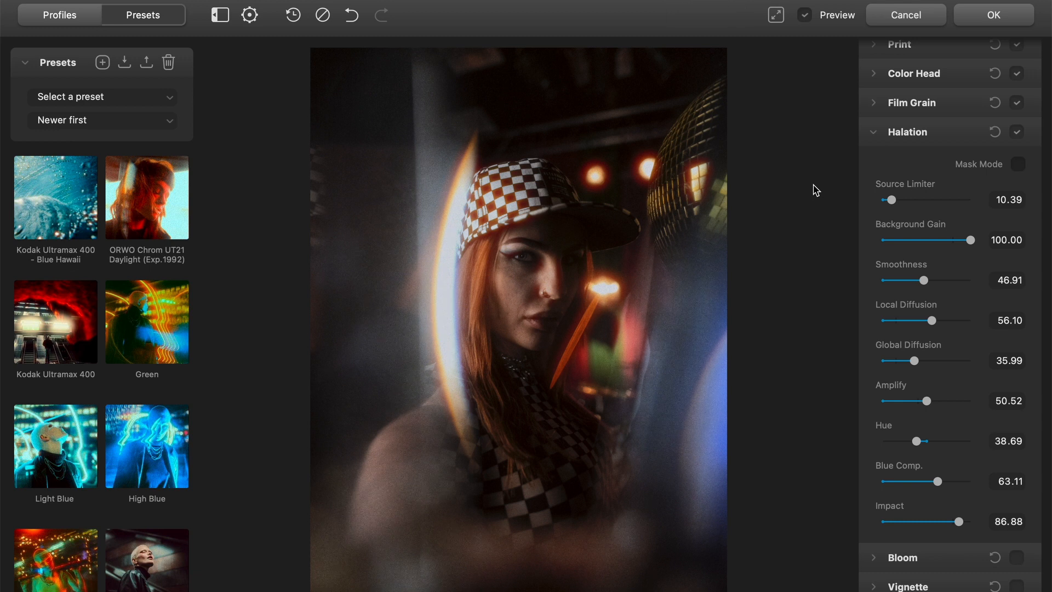
click(949, 145)
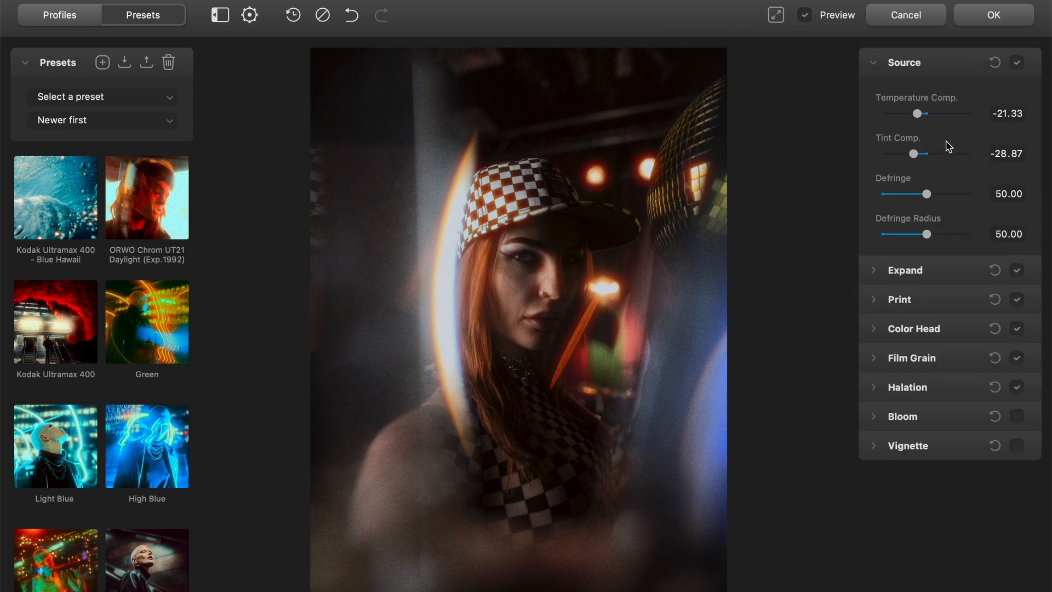
Step: Enable Bloom and set its Highlights to 16.03, Source Limiter to 15.67 and Details to 51.31
click(932, 422)
scroll(932, 345, down, 5)
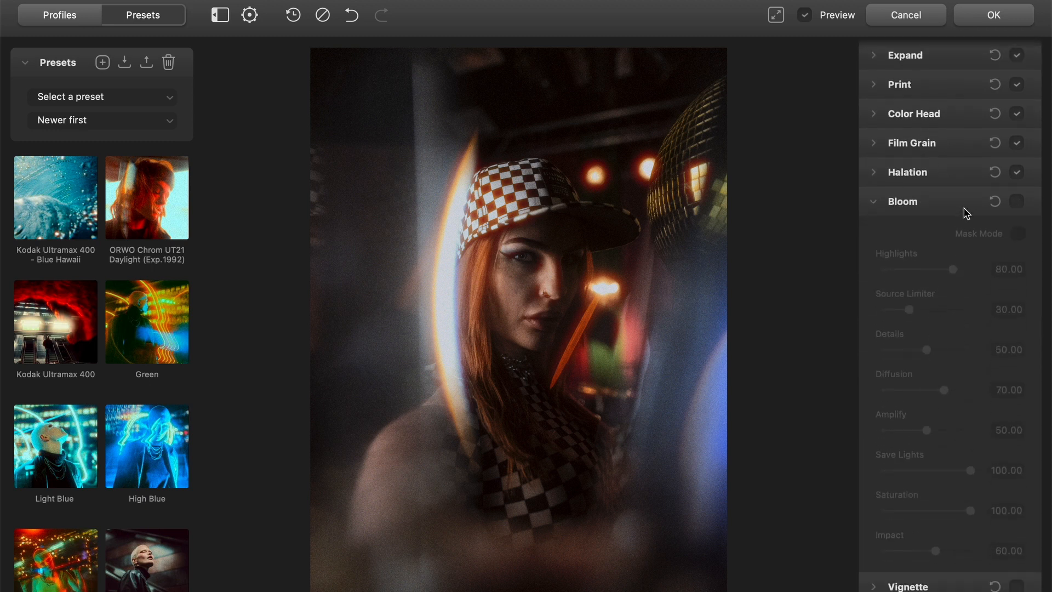
click(1017, 201)
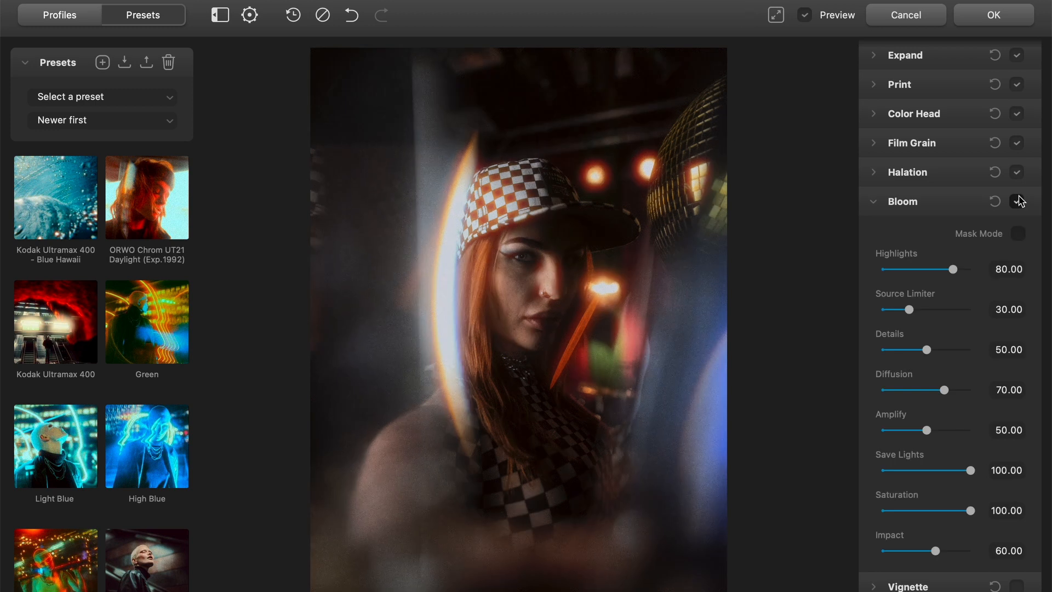
click(897, 269)
click(896, 309)
click(897, 351)
drag(897, 352, 927, 351)
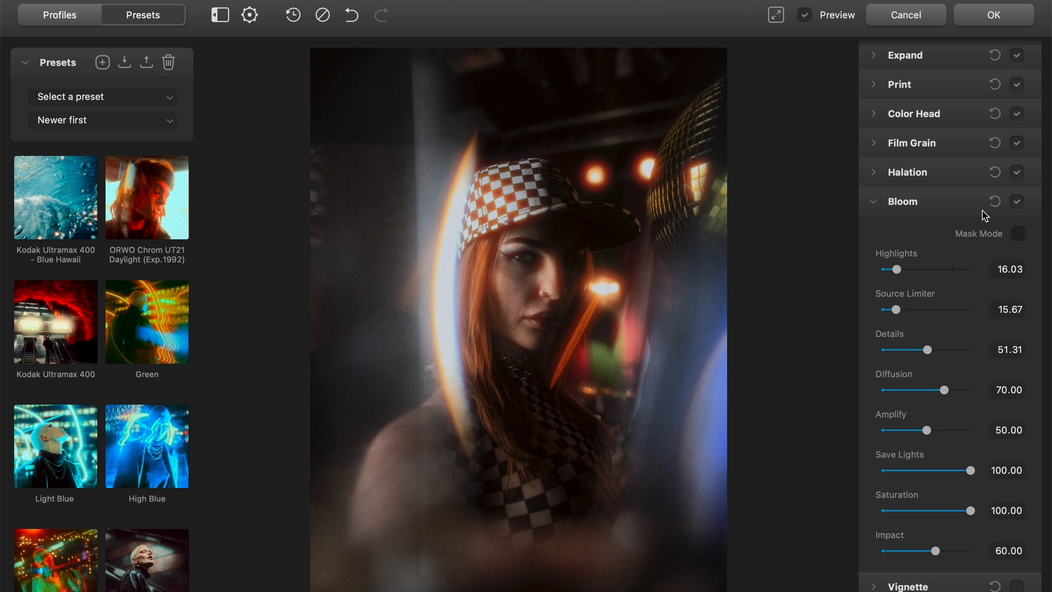
Step: Compare the portrait without and with Bloom, and set its Save Lights to 100, Saturation to 50.18 and Impact to 31.98
click(1019, 207)
click(1018, 203)
click(936, 470)
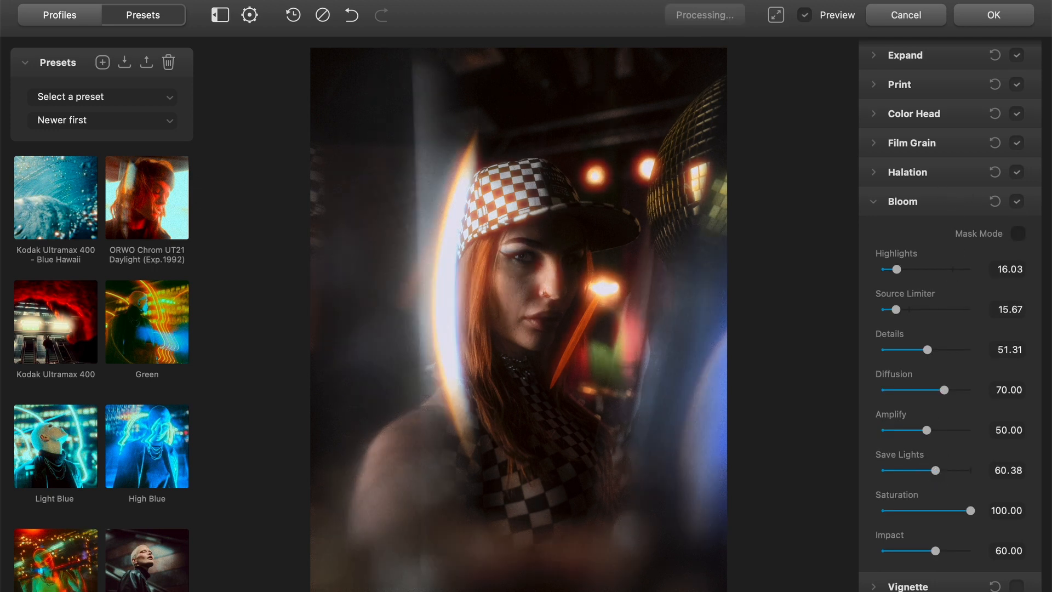
click(969, 470)
click(924, 511)
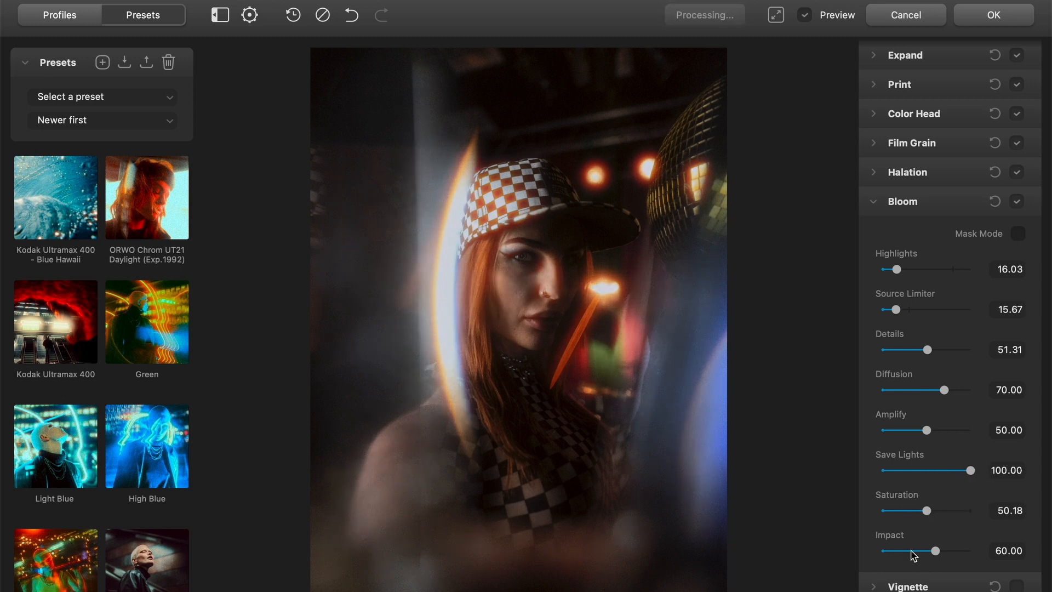
click(911, 551)
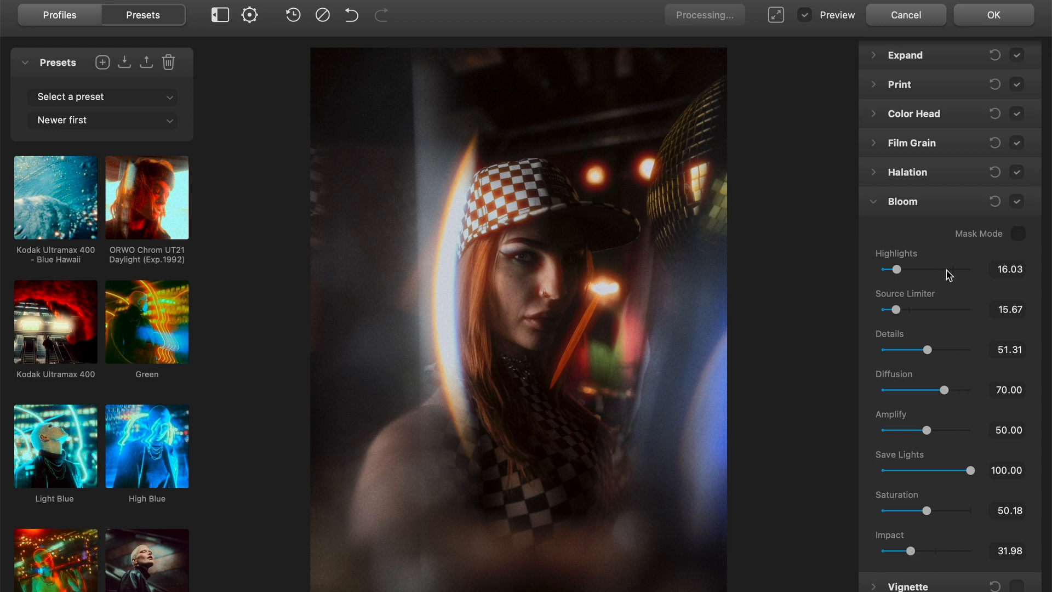
click(936, 212)
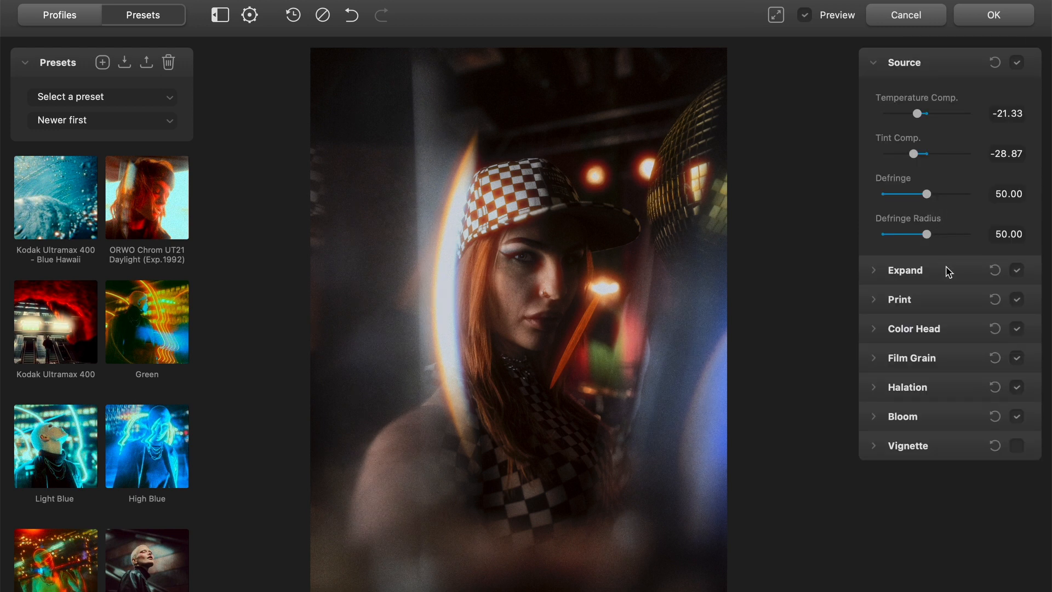
Step: Try a Vignette with brighter and darker Exposure values, down to -0.16, and disable it
click(922, 445)
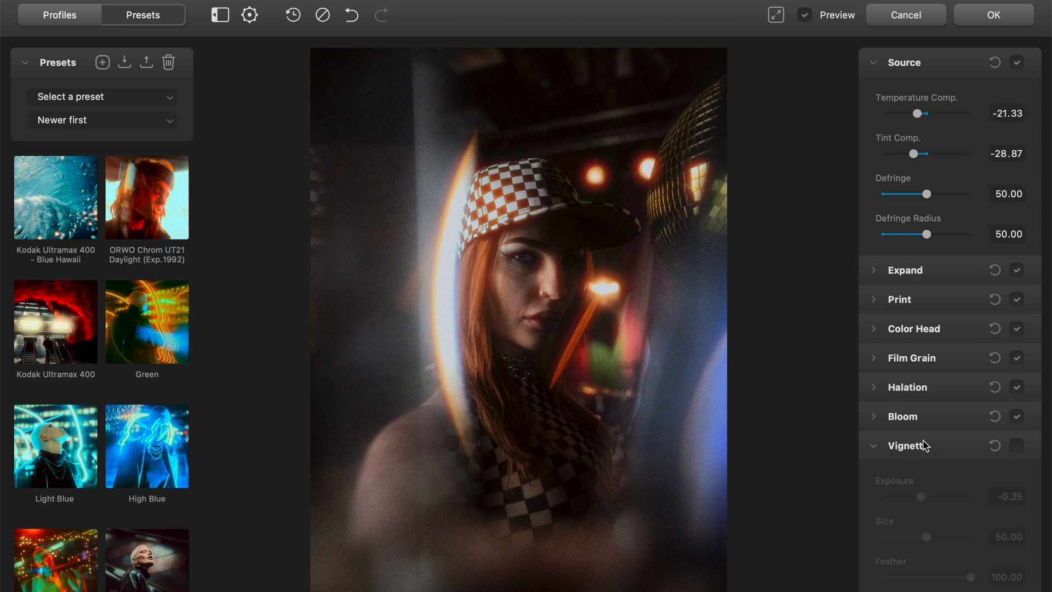
click(1014, 411)
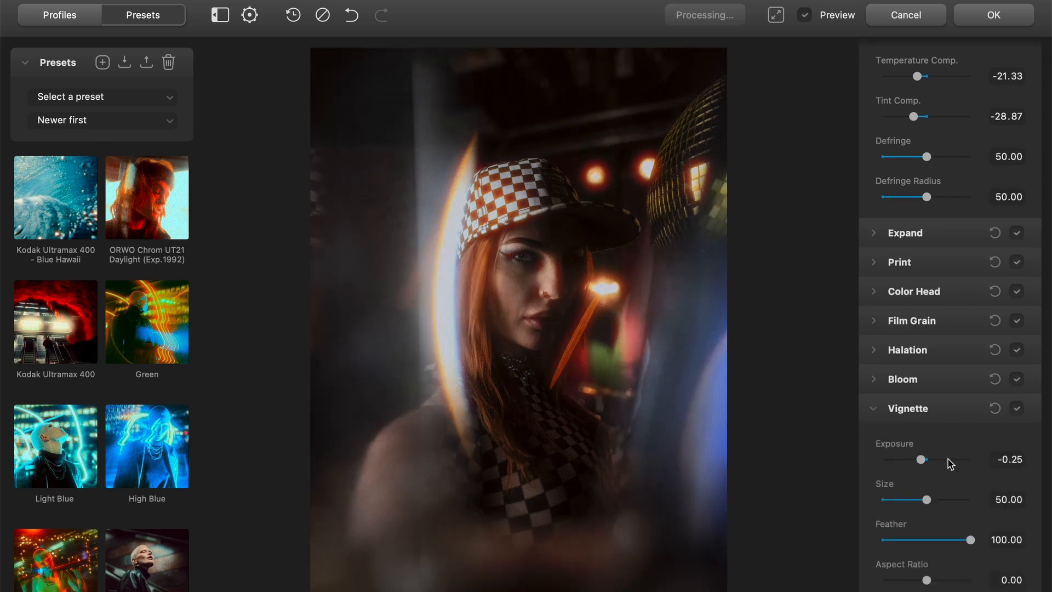
click(946, 460)
mouse_move(948, 464)
mouse_down()
mouse_move(906, 461)
mouse_move(935, 460)
mouse_up()
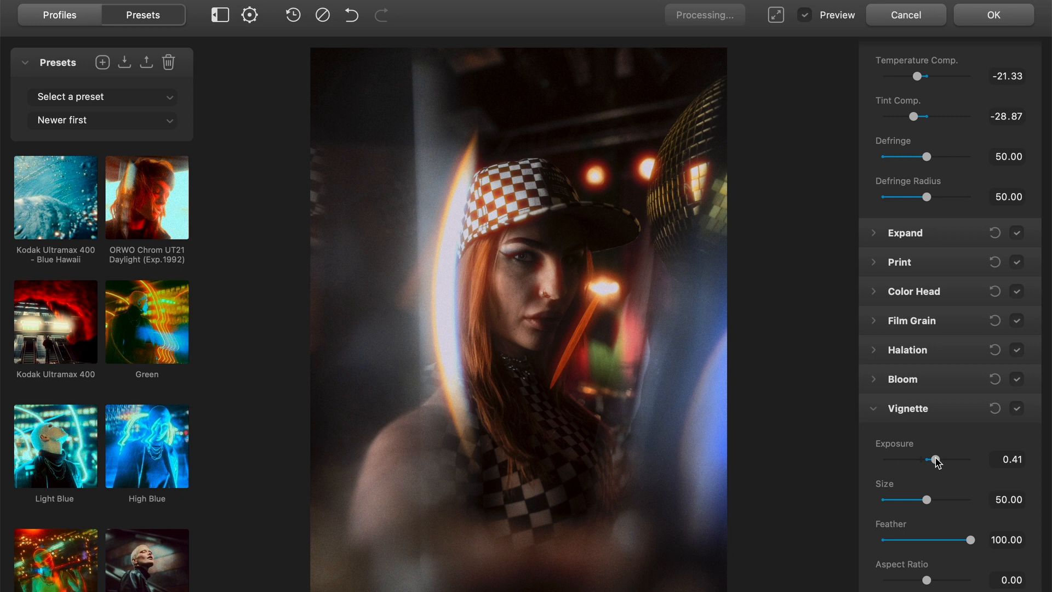
drag(950, 462, 925, 465)
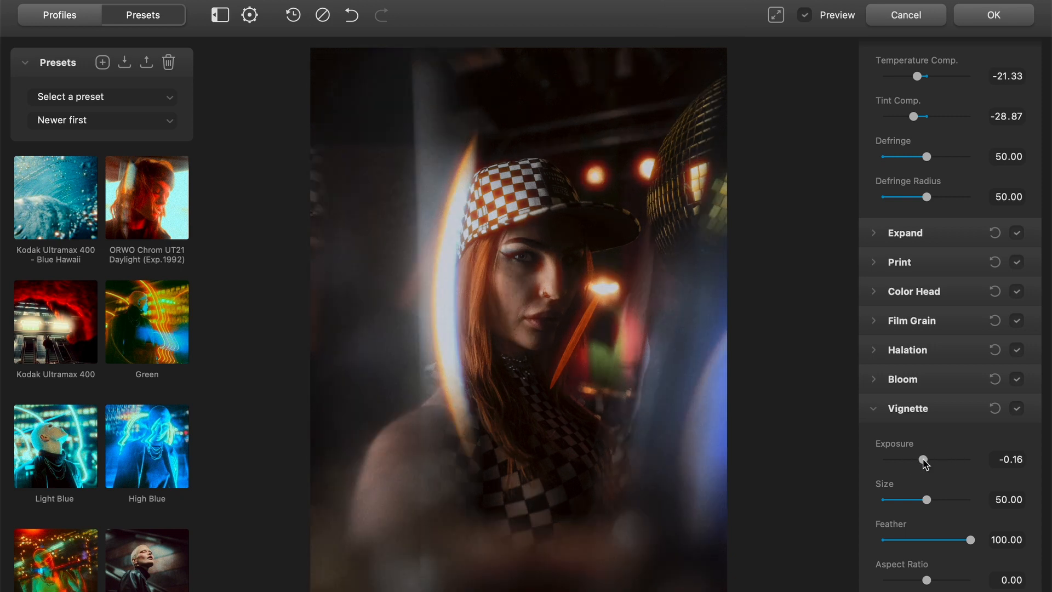
click(1017, 408)
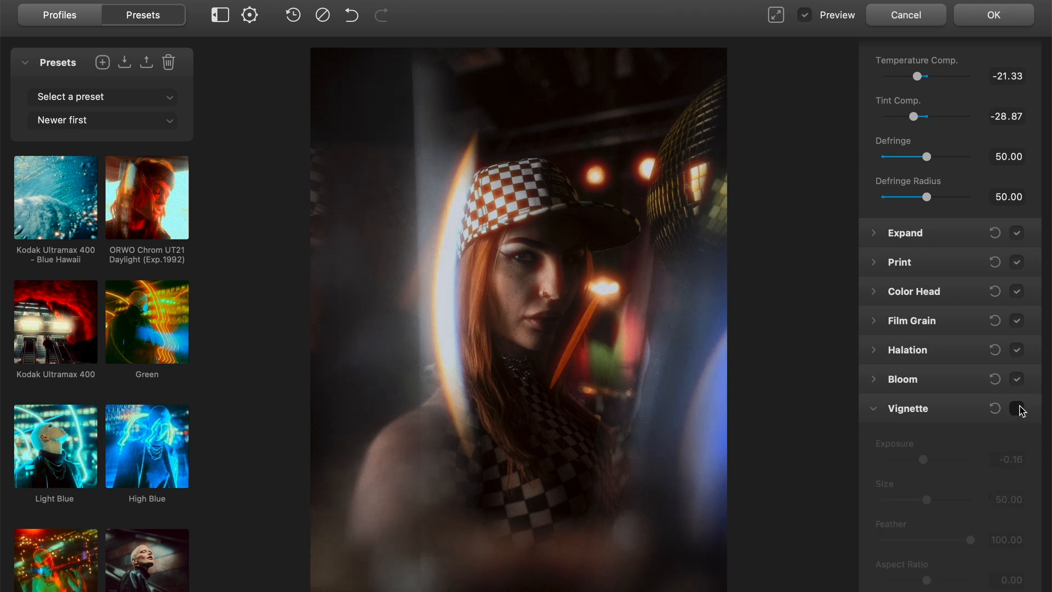
click(924, 410)
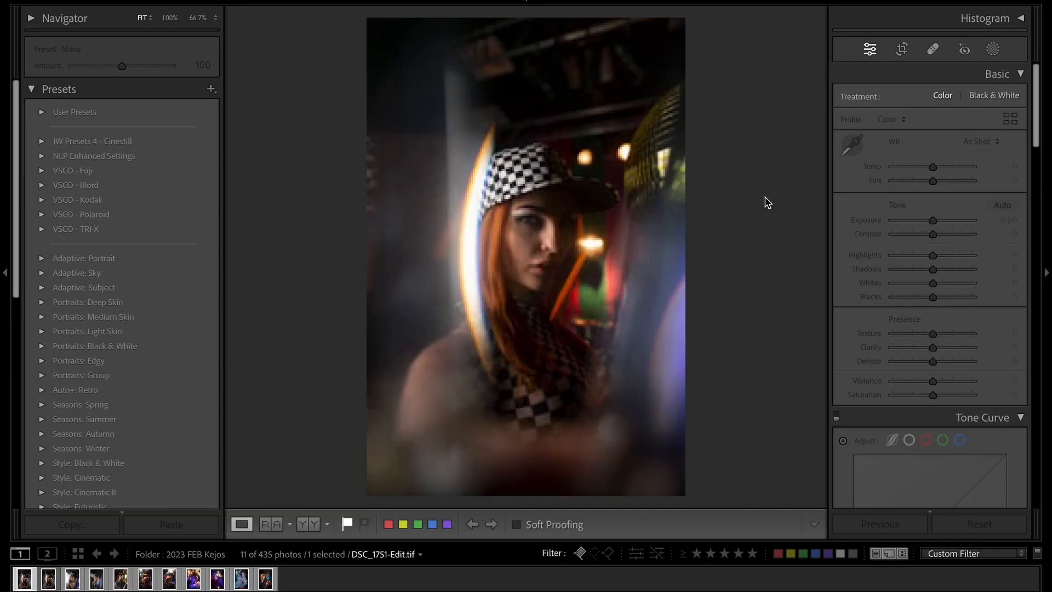
Step: Compare the film-look version DSC_1751-Edit.tif with the original DSC_1751.NEF in Lightroom
key(Right)
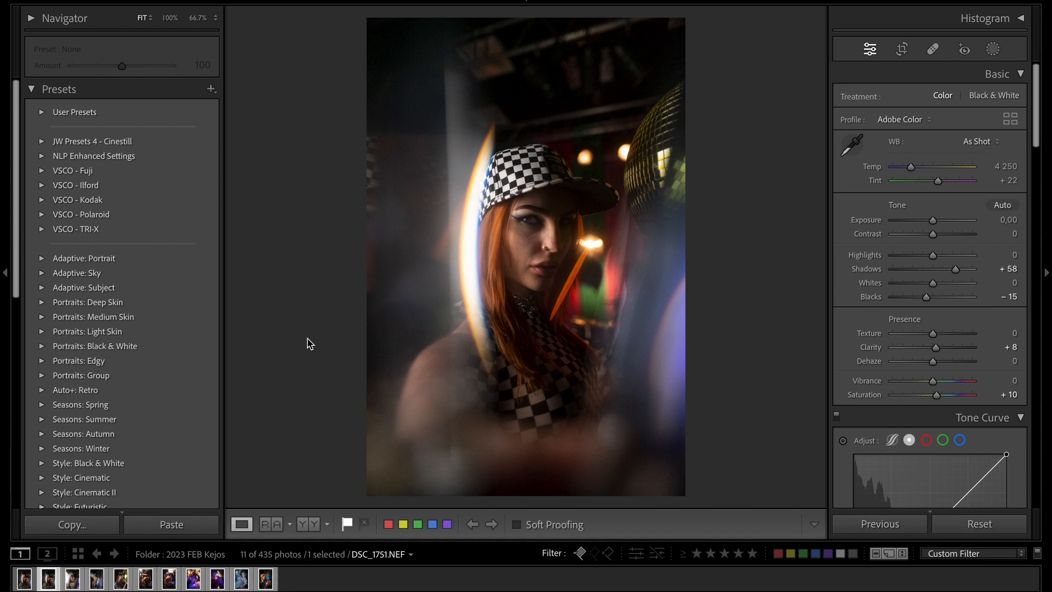
key(Left)
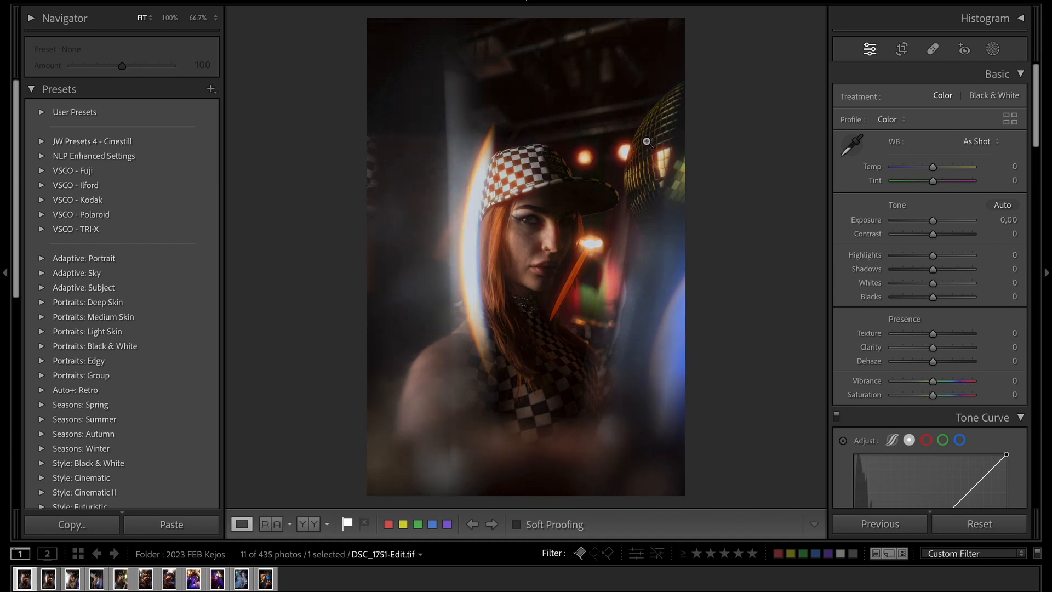
key(Right)
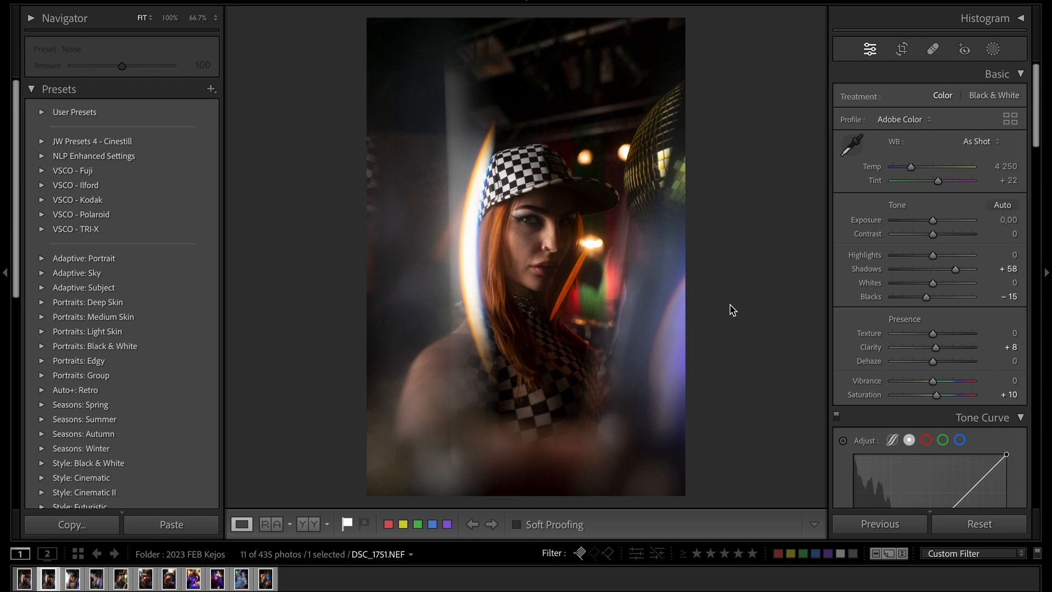
key(Left)
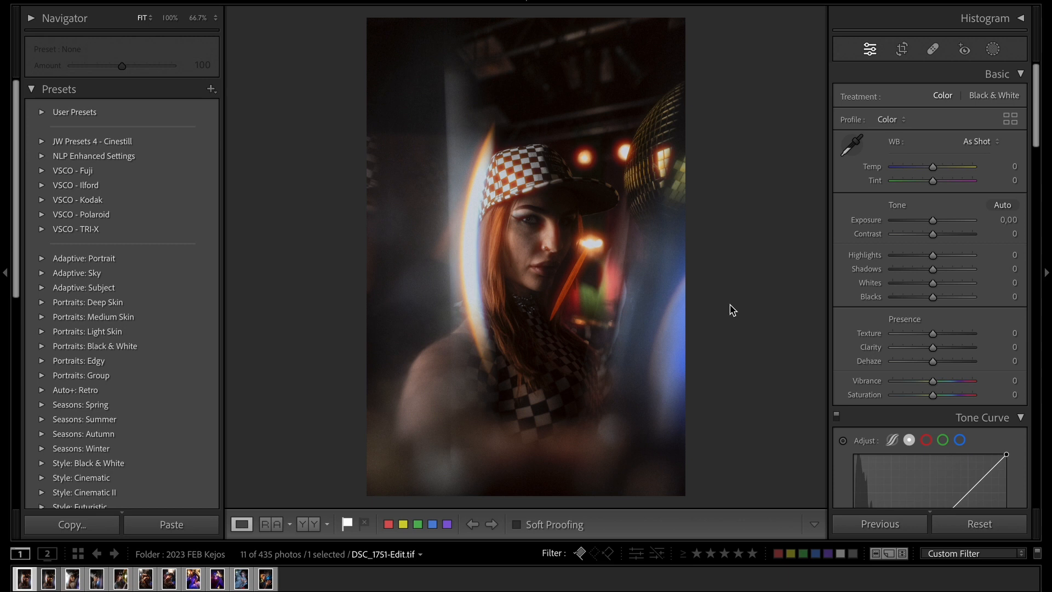
Step: Browse the remaining RAW portraits to choose the next photo for a film look
key(Right)
key(Right)
key(Right)
key(Right)
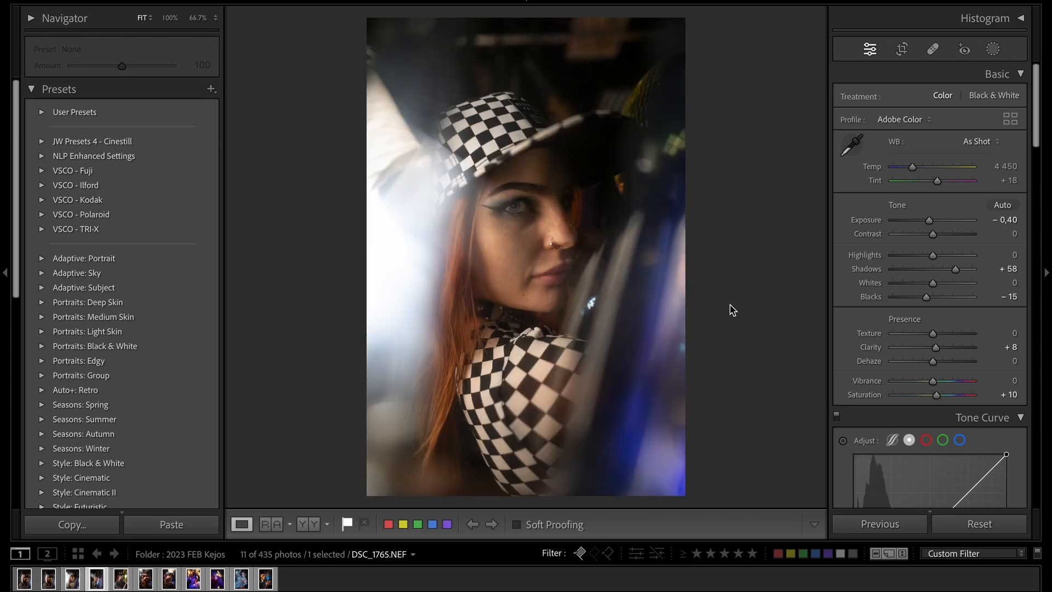
key(Right)
key(Right)
key(Right)
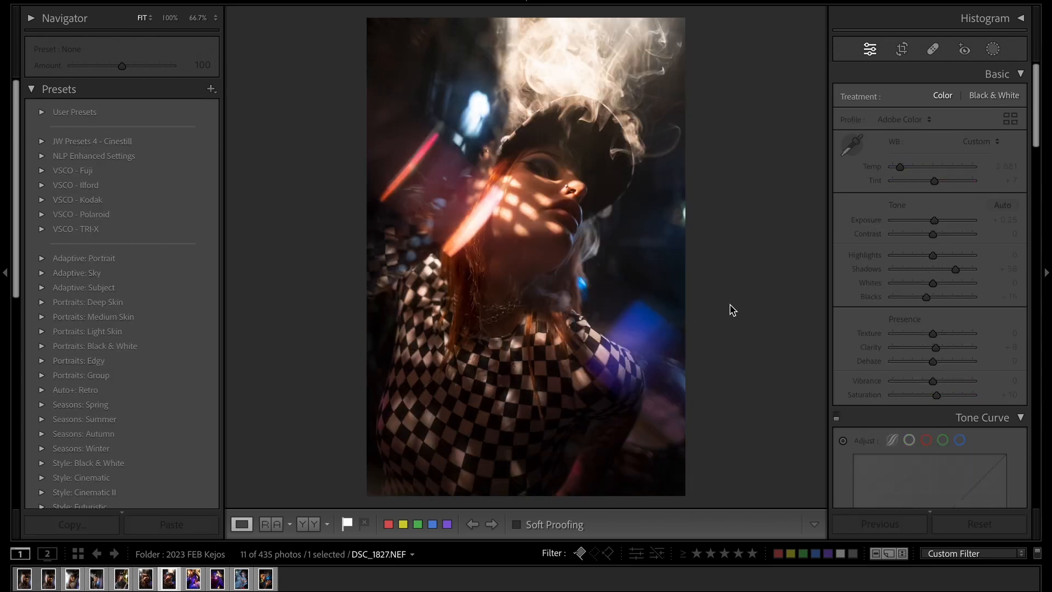
key(Right)
key(Right)
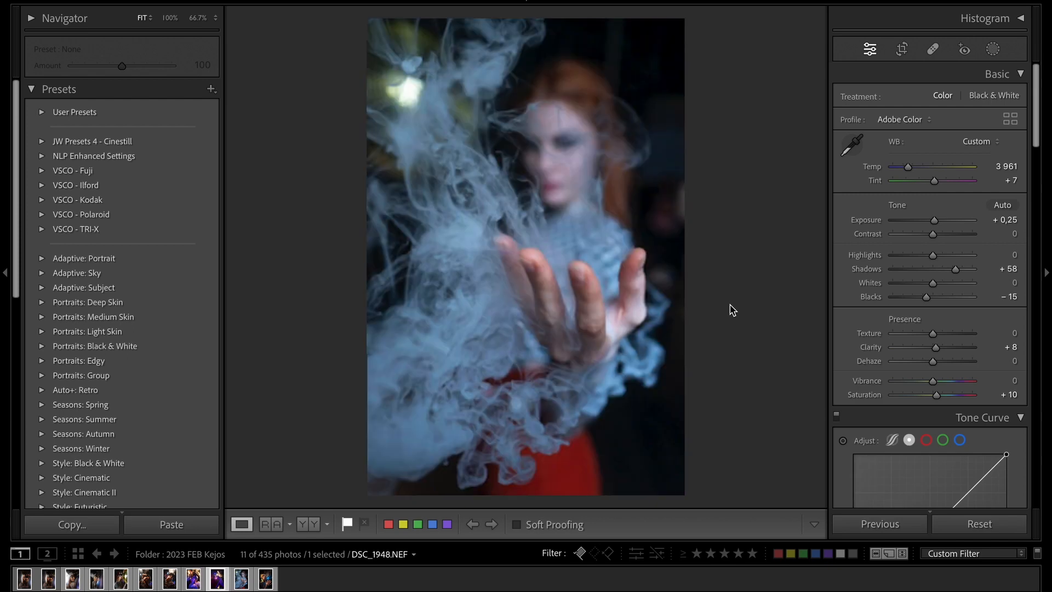
key(Left)
key(Right)
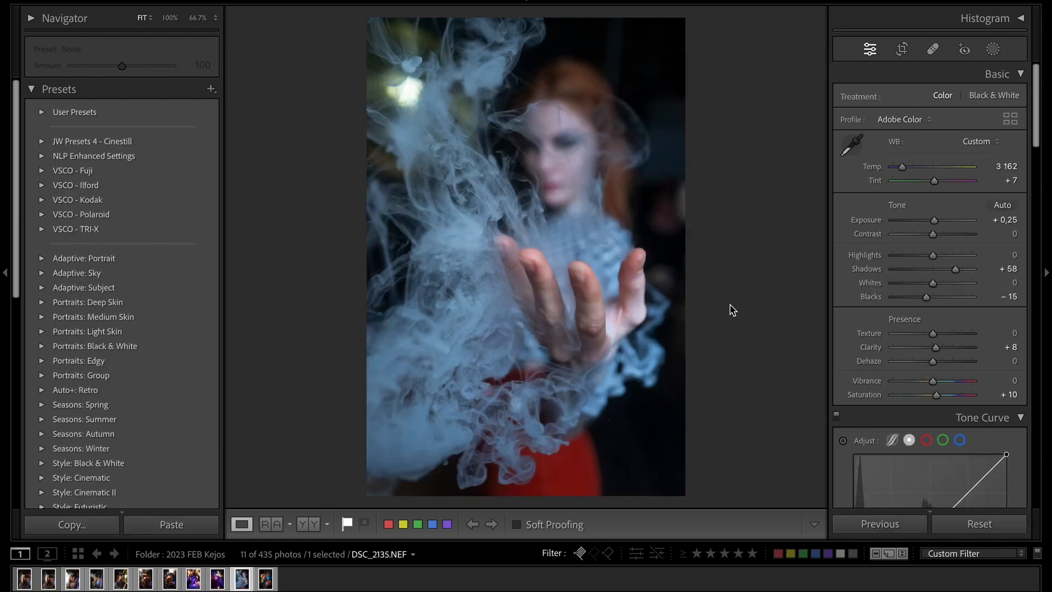
key(Right)
key(Left)
key(Left)
key(Right)
key(Left)
key(Left)
key(Left)
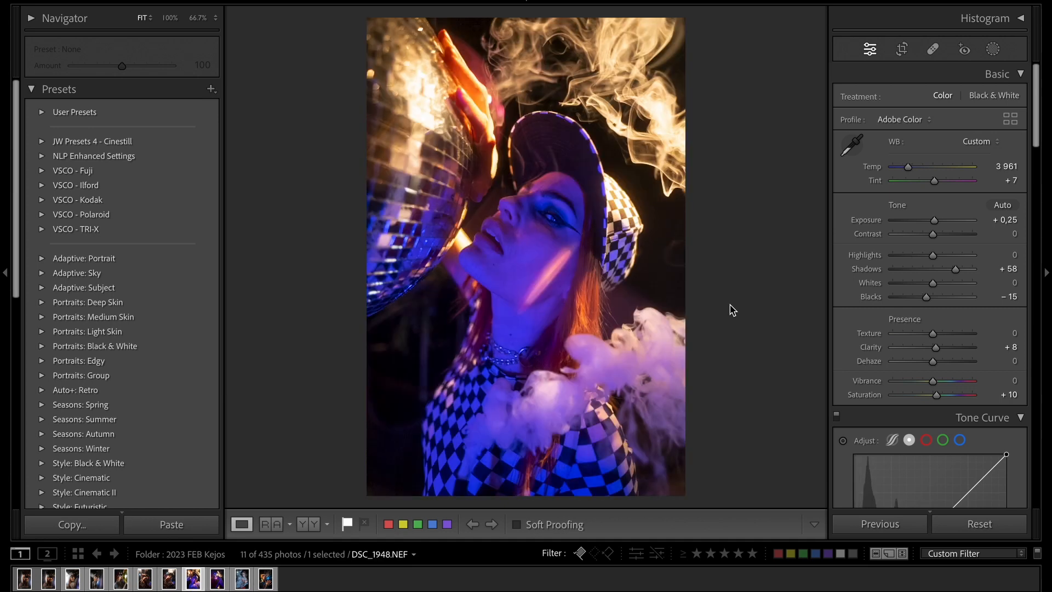
Step: Select the hand-in-smoke photo DSC_2135.NEF, raise its Highlights moderately and increase its Clarity
key(Right)
key(Right)
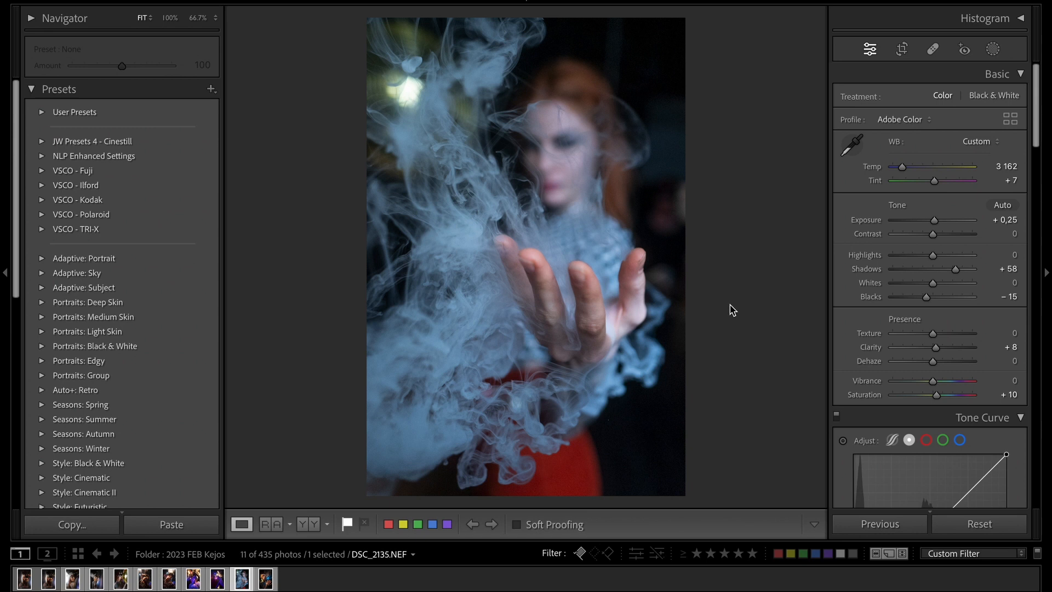
drag(933, 255, 951, 256)
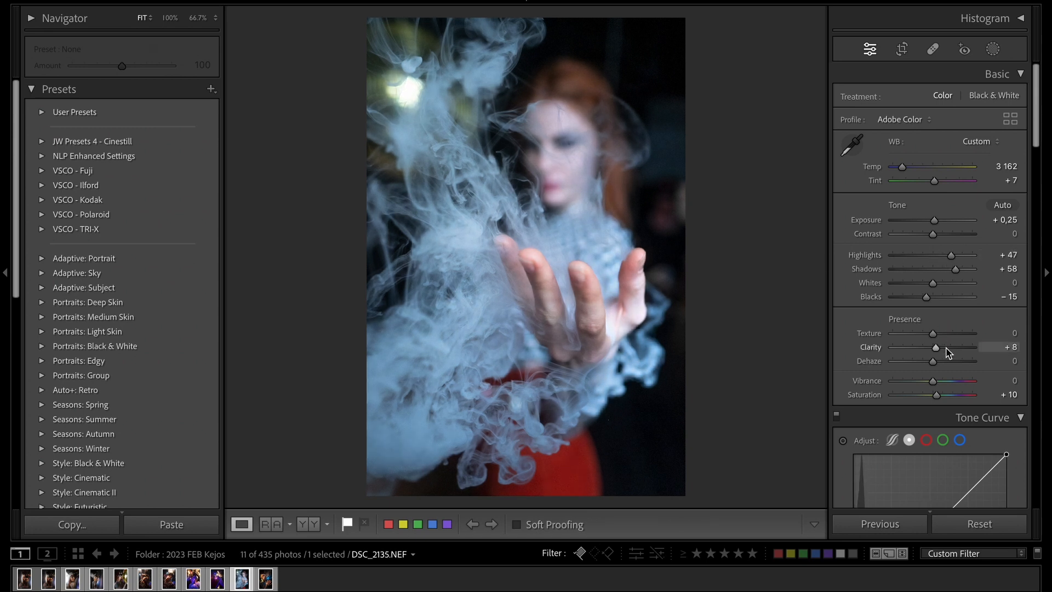
drag(936, 348, 953, 350)
drag(951, 255, 943, 255)
Step: Open the hand-in-smoke photo for editing in Dehancer Photo
right_click(243, 576)
mouse_move(312, 234)
click(493, 275)
click(623, 303)
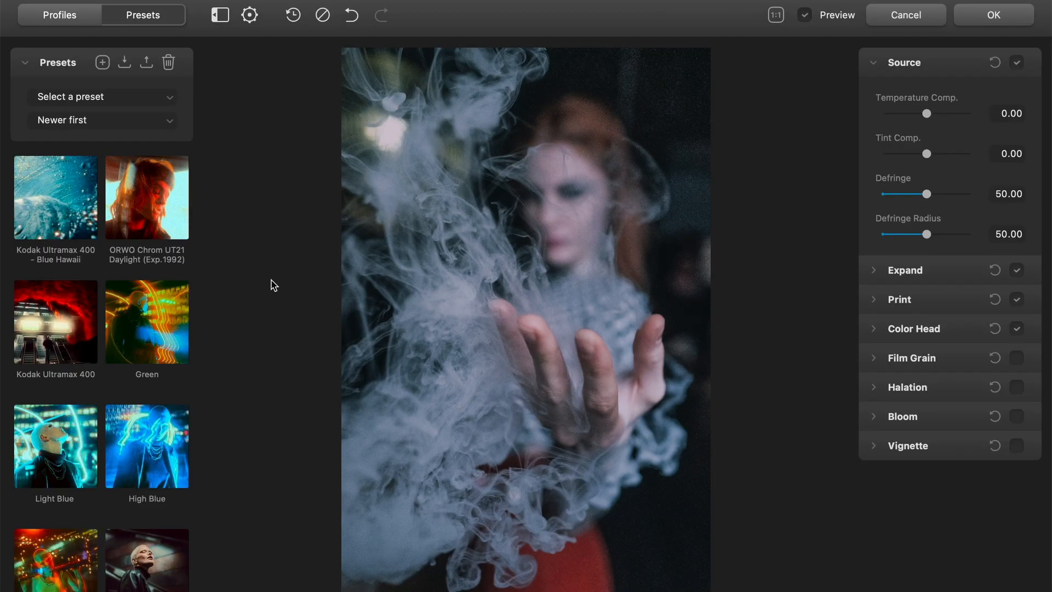
Step: Try several film presets on the hand-in-smoke photo, ending with the Light Blue preset
scroll(145, 493, down, 5)
click(56, 397)
click(147, 273)
scroll(105, 384, up, 3)
click(55, 447)
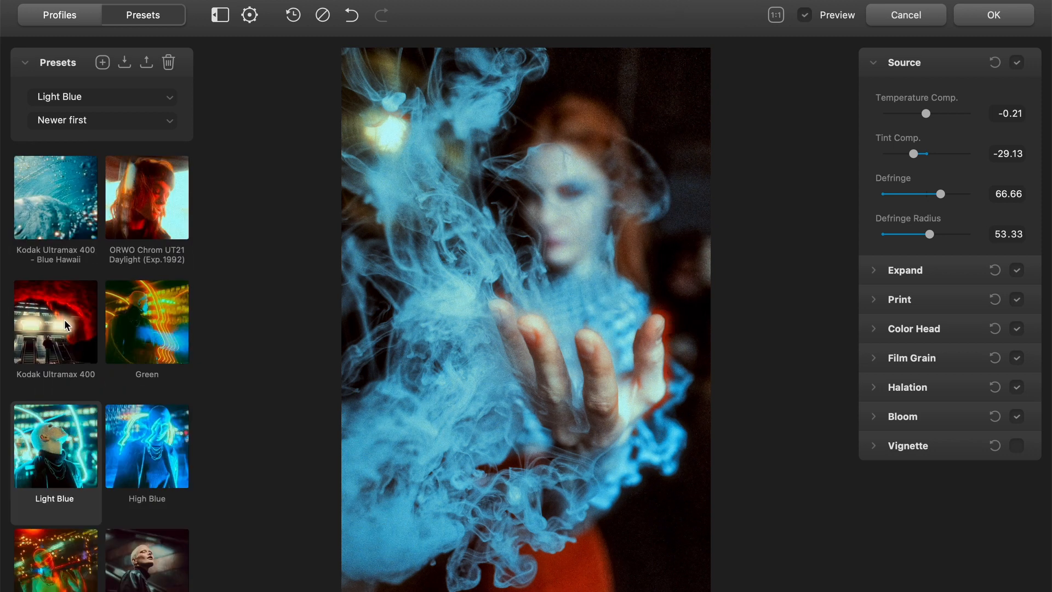
Step: Try the Kodak Ultramax 400 – Blue Hawaii, ORWO Chrom UT21 Daylight (Exp.1992) and Kodak Ultramax 400 presets on the smoke photo
click(56, 322)
click(57, 222)
click(148, 184)
click(60, 327)
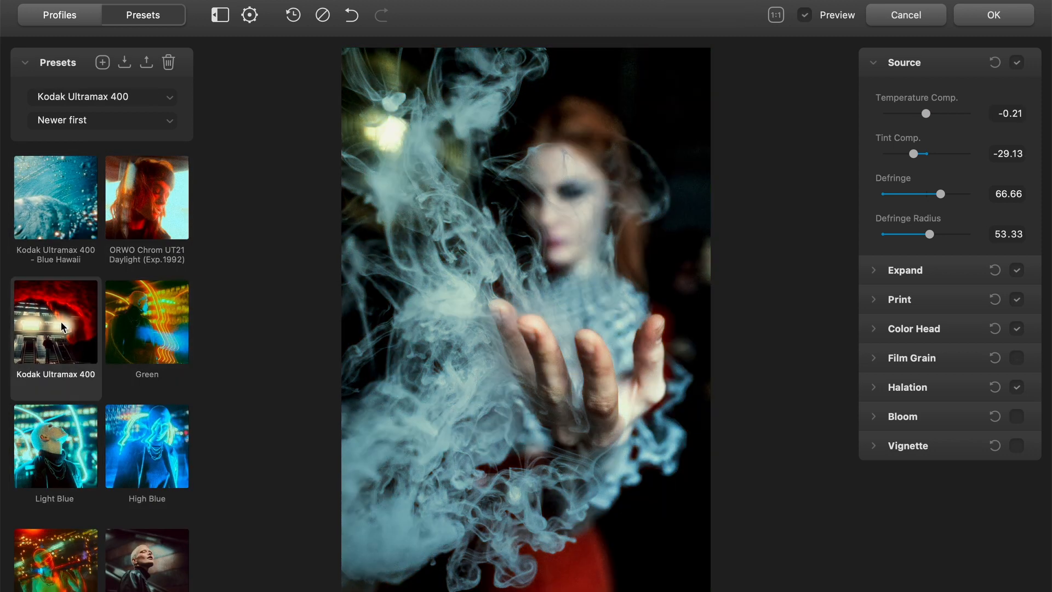
Step: Try Light Blue, ORWO Chrom UT21 Daylight (fade) and another preset further down the collection on the smoke photo
scroll(61, 327, down, 2)
click(55, 399)
click(84, 527)
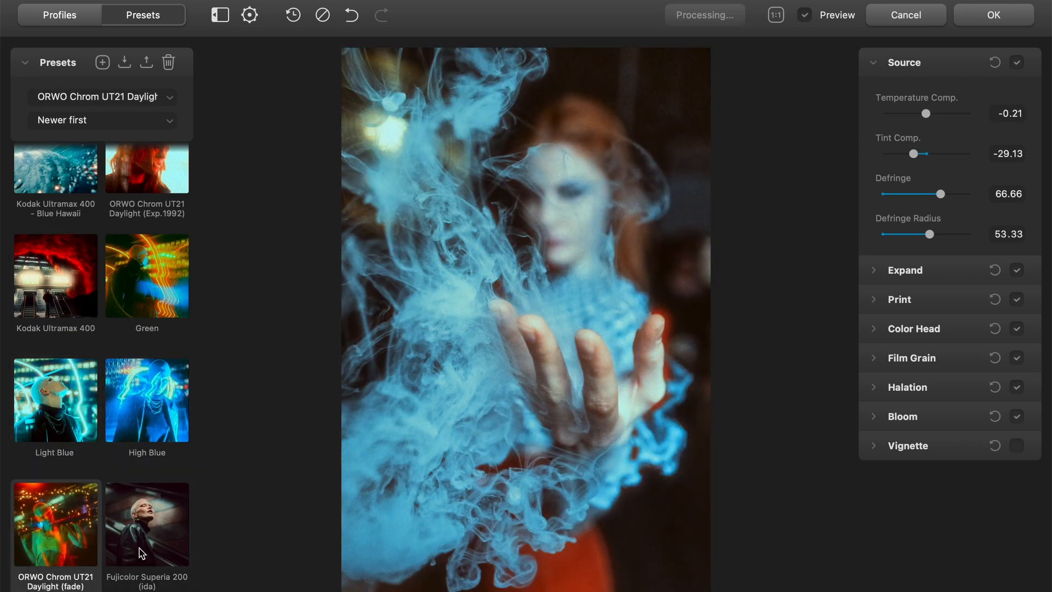
scroll(82, 534, down, 3)
click(152, 531)
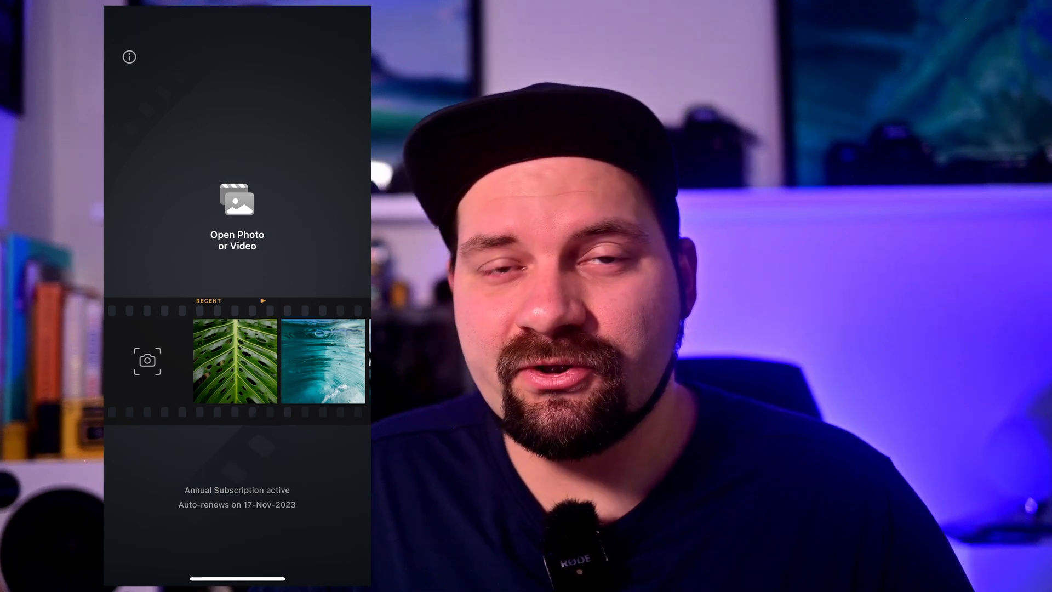
Step: Switch to the Dehancer mobile app, open the recent green leaf photo and look through the available film presets
click(235, 361)
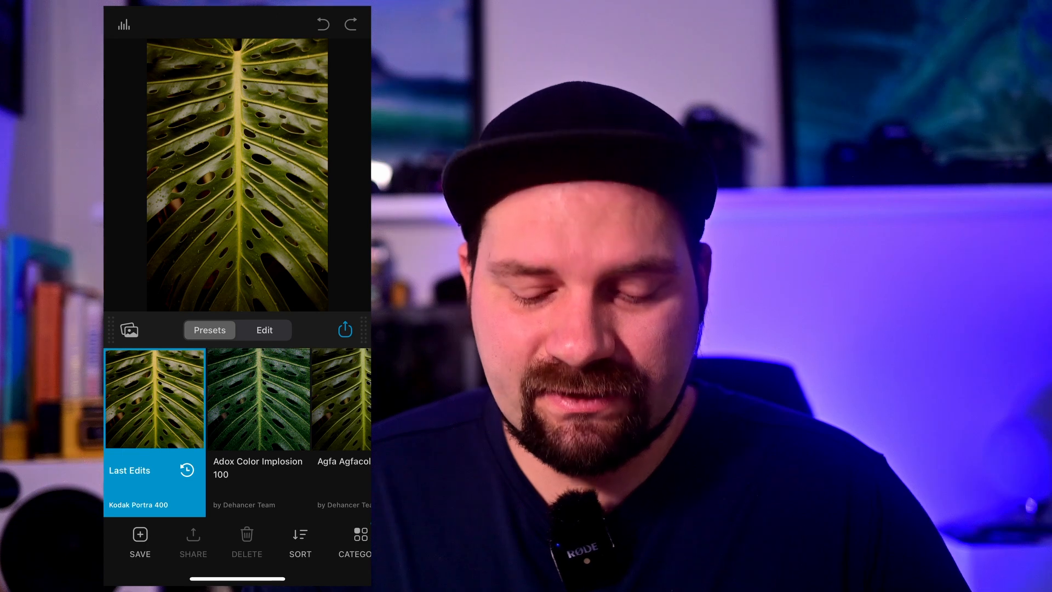
scroll(237, 430, right, 5)
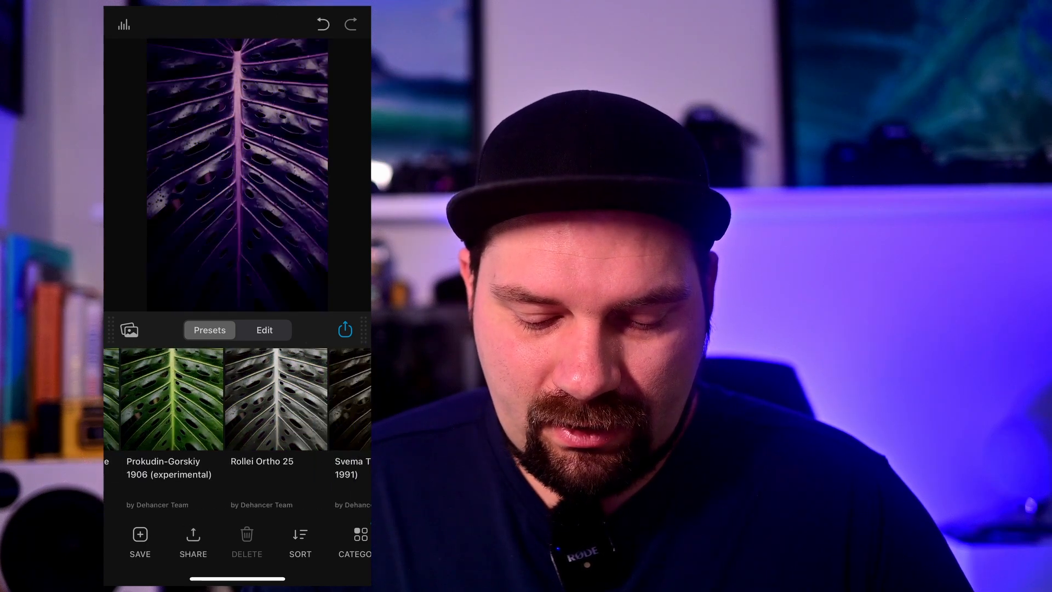
scroll(237, 430, right, 1)
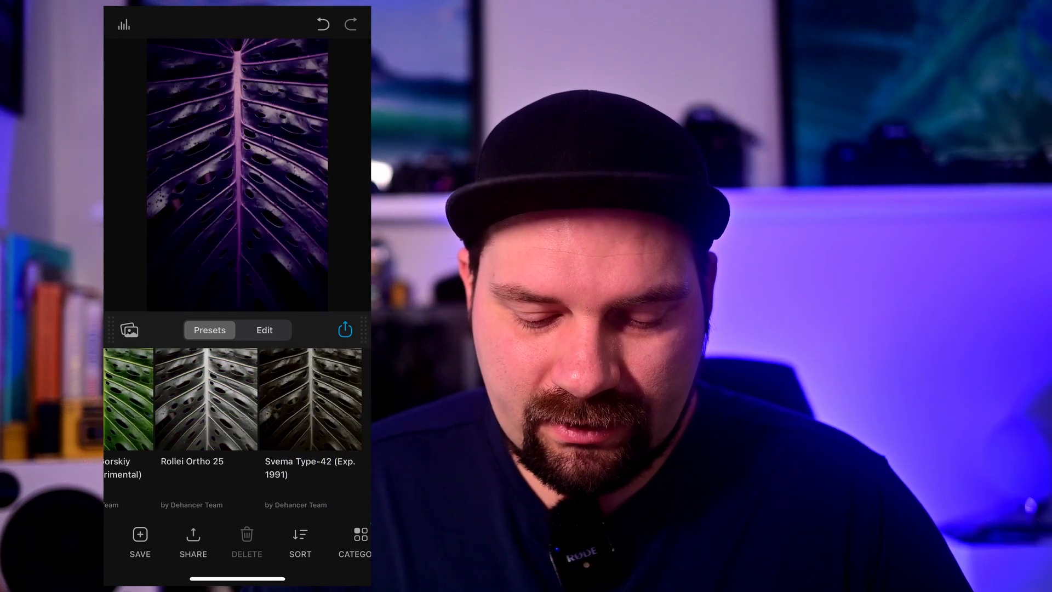
scroll(237, 430, left, 1)
scroll(237, 399, right, 8)
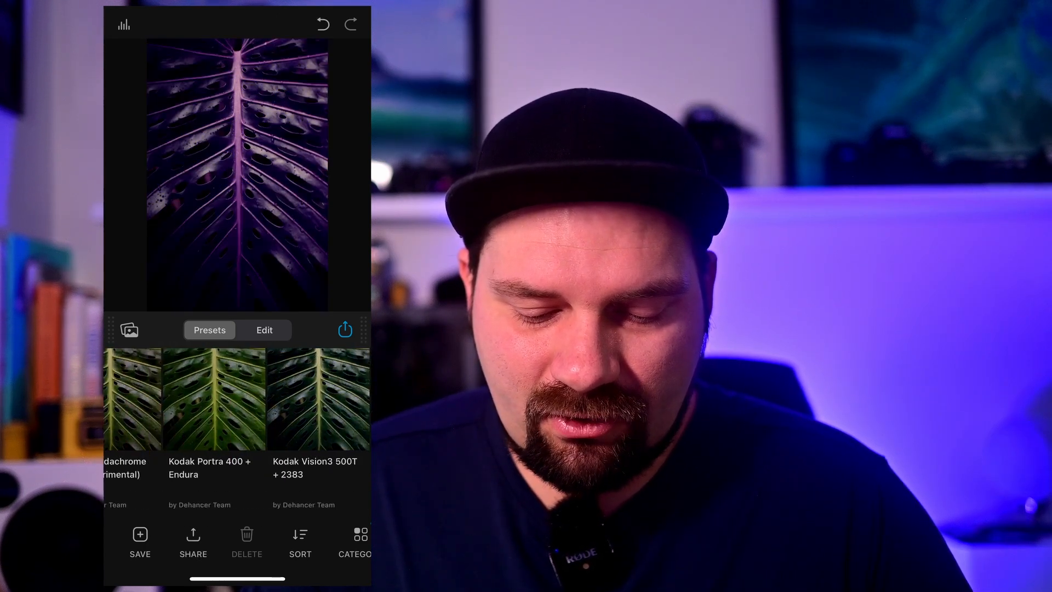
Step: Apply the Fuji Eterna Vivid 500 (Exp. 2013) + 2383 preset to the leaf photo
scroll(237, 399, left, 15)
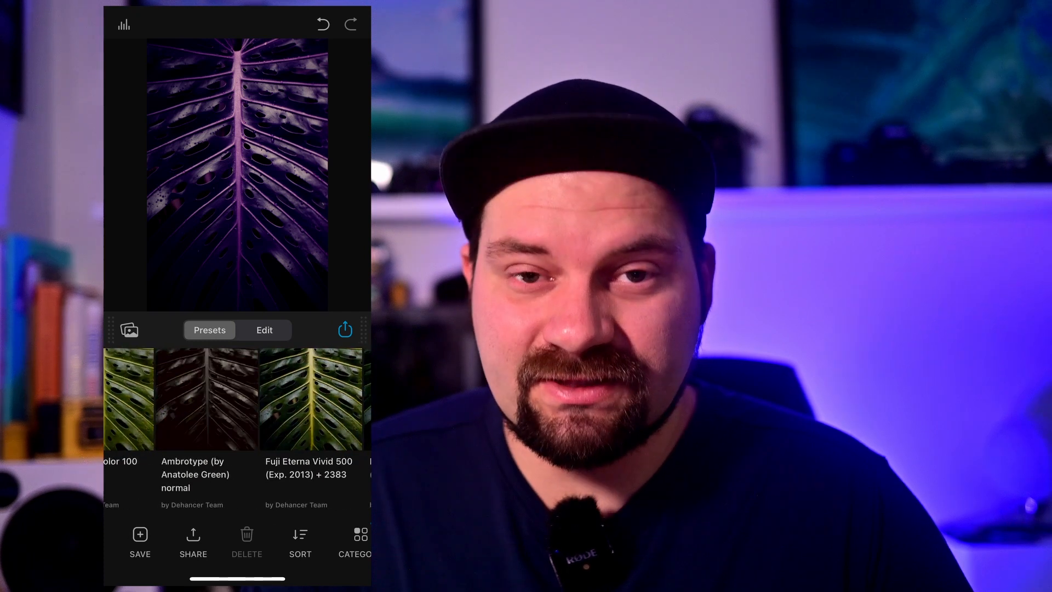
scroll(237, 398, right, 6)
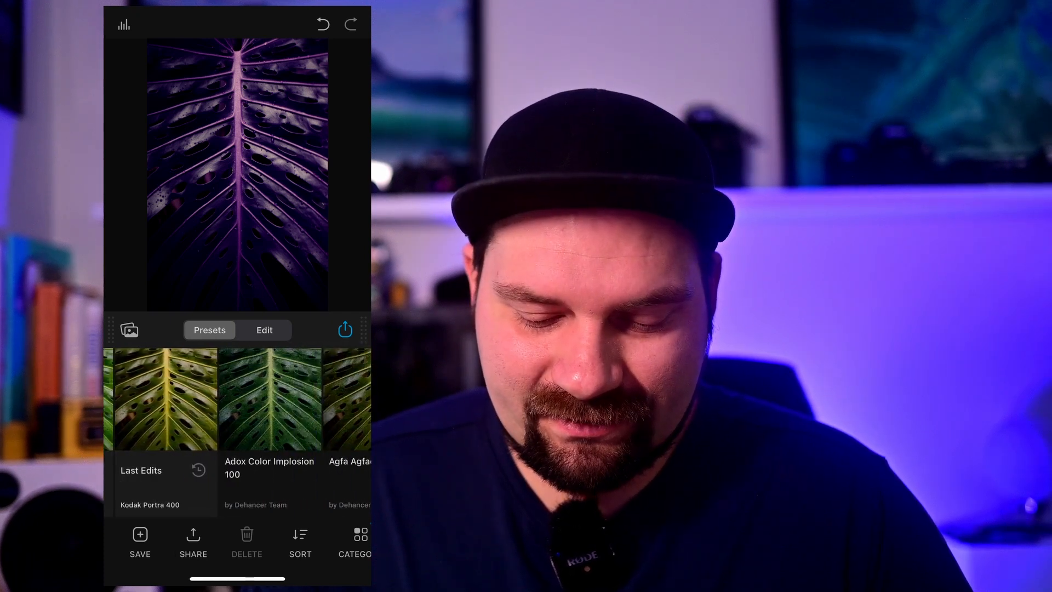
scroll(236, 398, right, 3)
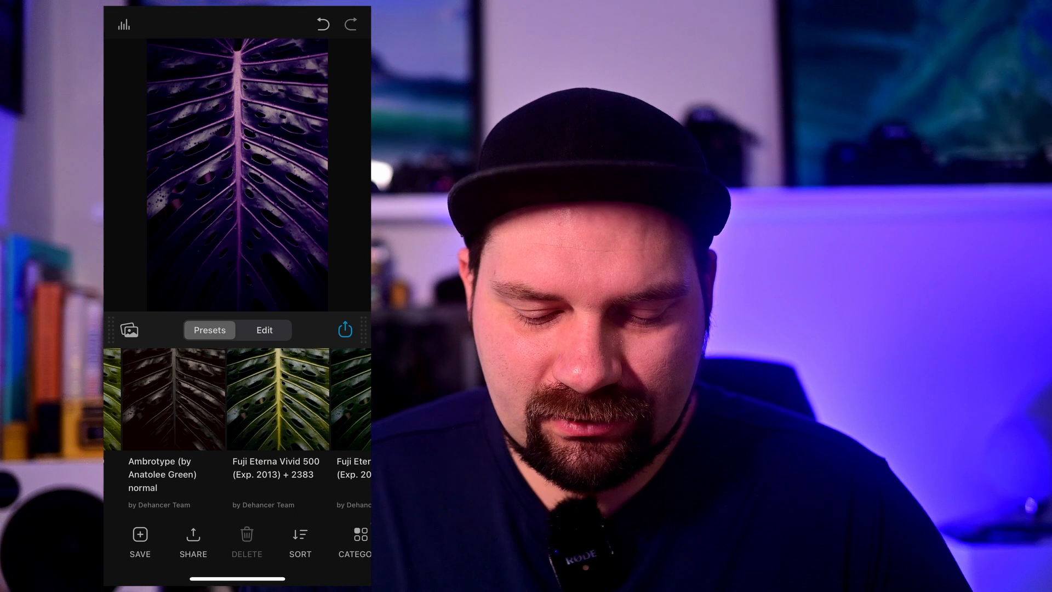
scroll(236, 399, left, 1)
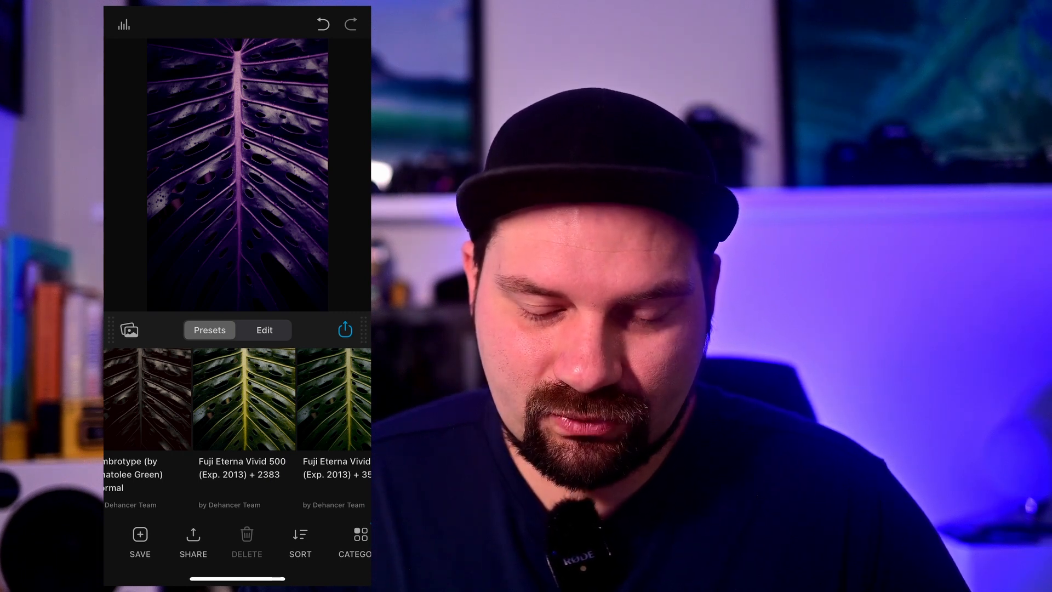
click(244, 400)
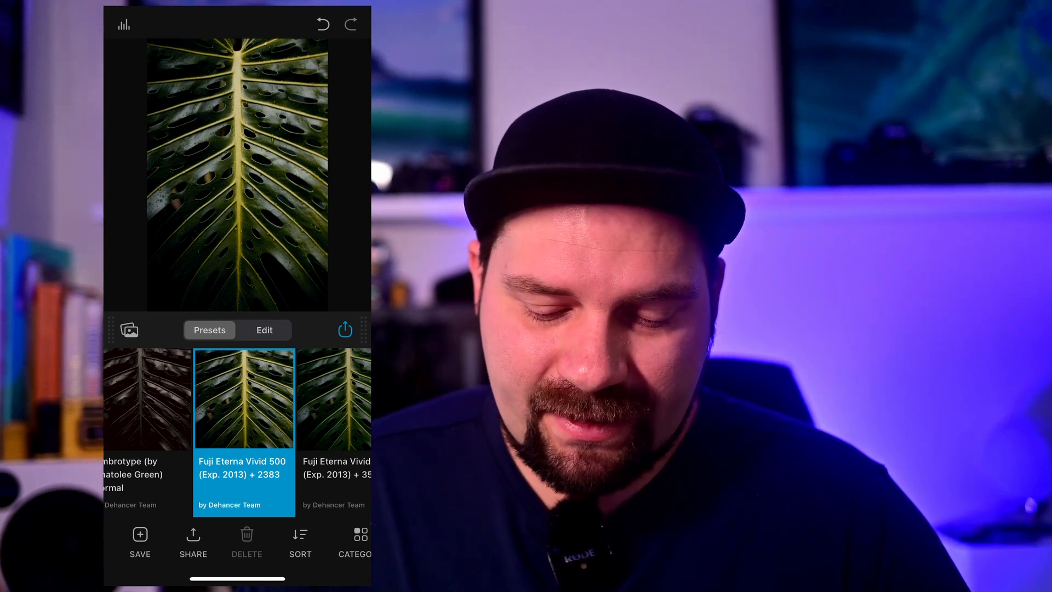
Step: Open the leaf photo's editing controls and examine the print film, Exposure, Tonal Contrast, Saturation and Color Density settings
click(265, 330)
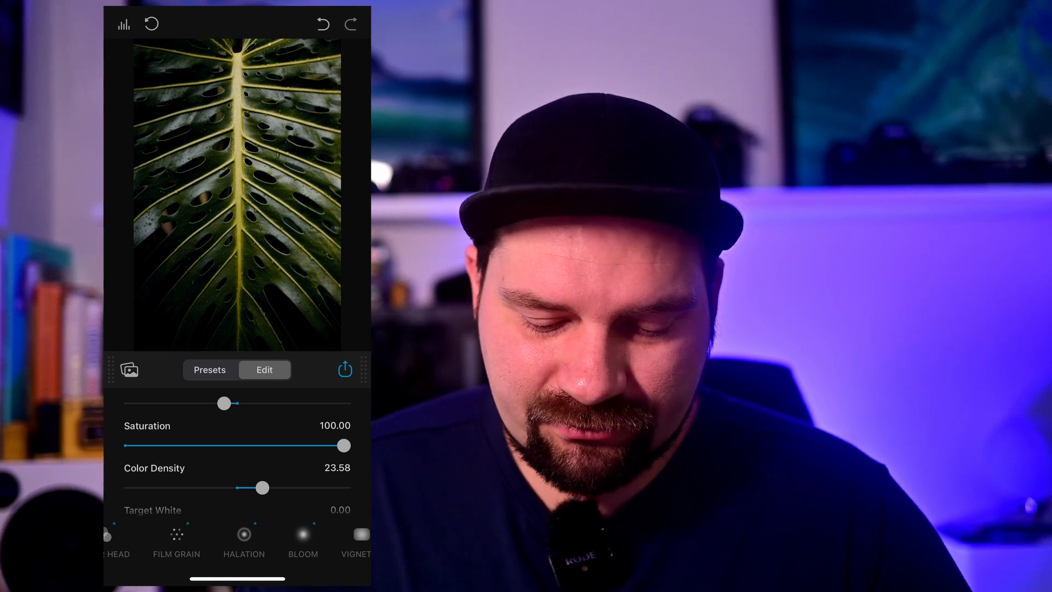
scroll(237, 543, left, 1)
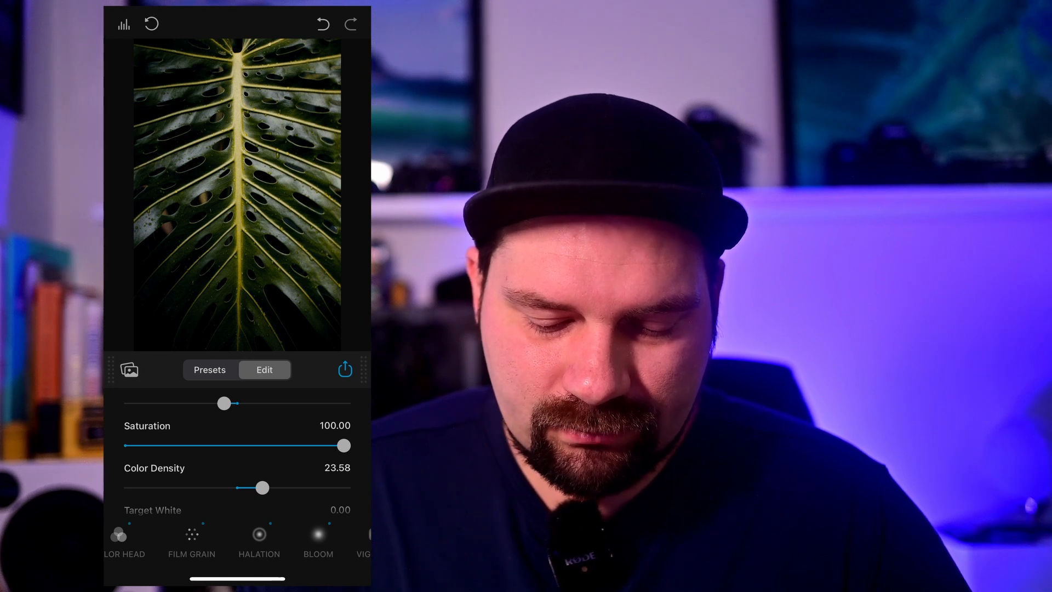
mouse_move(343, 445)
mouse_down()
mouse_move(285, 445)
mouse_move(344, 445)
mouse_up()
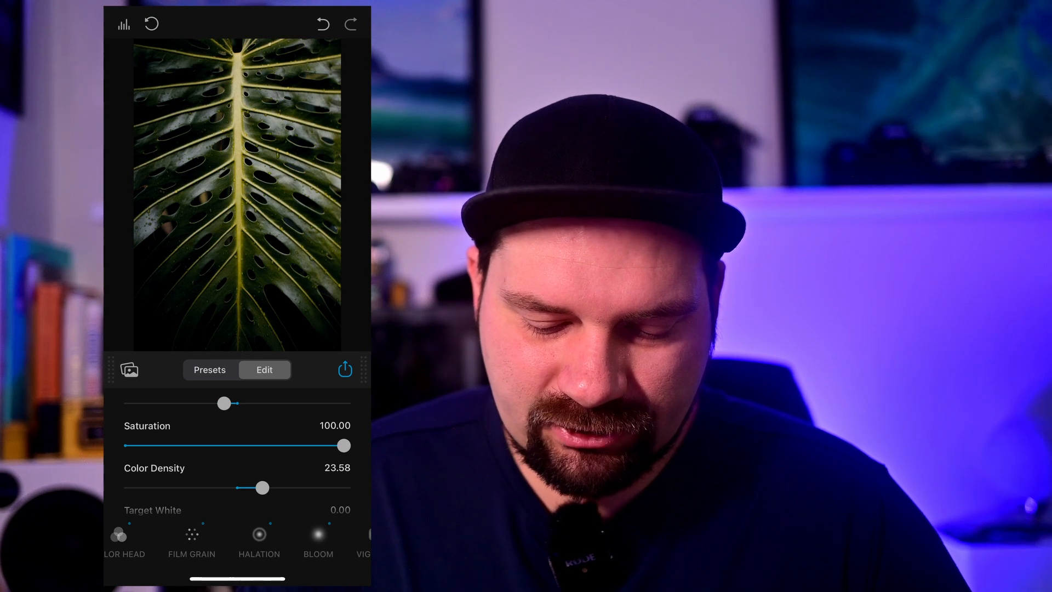
scroll(237, 452, up, 4)
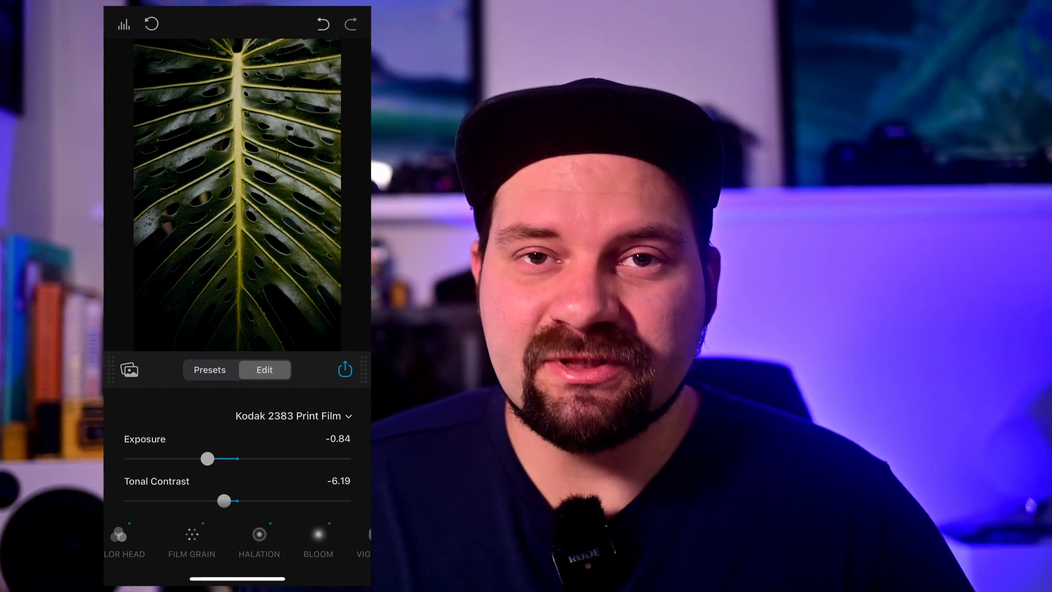
scroll(238, 452, down, 2)
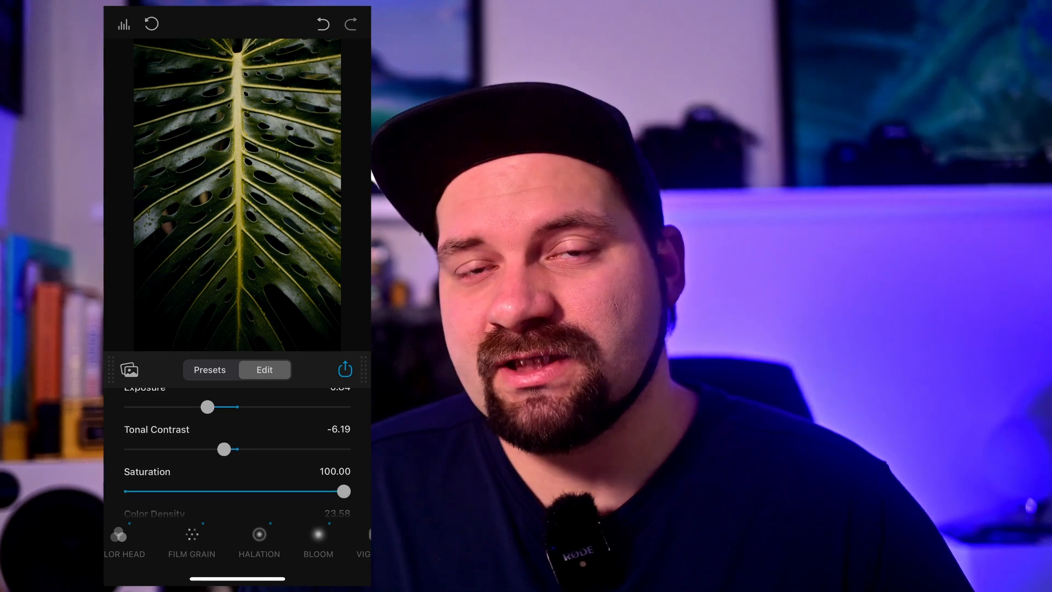
scroll(237, 452, up, 2)
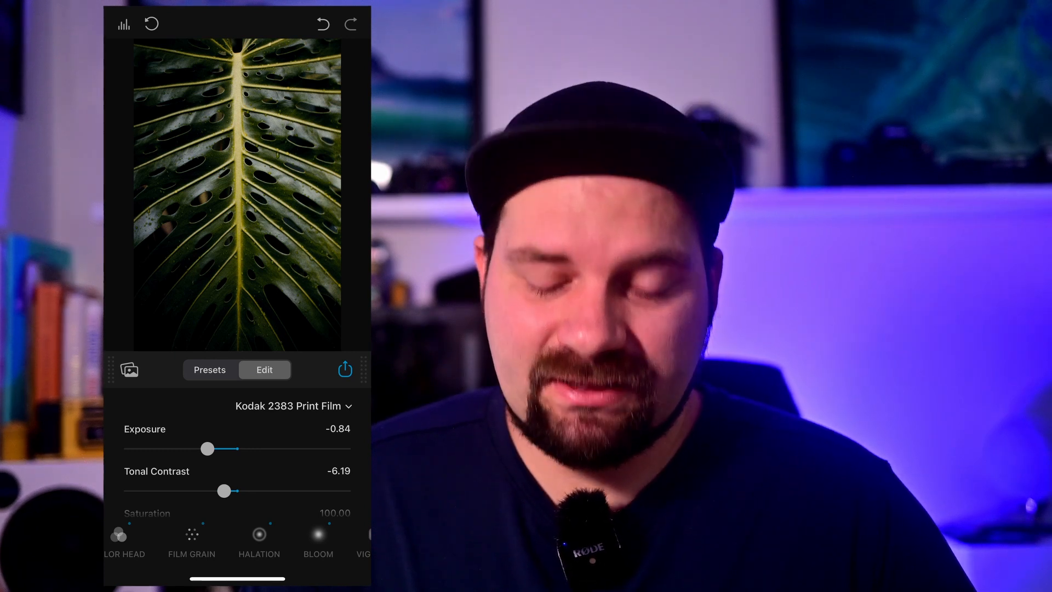
Step: Export the edited leaf photo to the phone's gallery
click(345, 368)
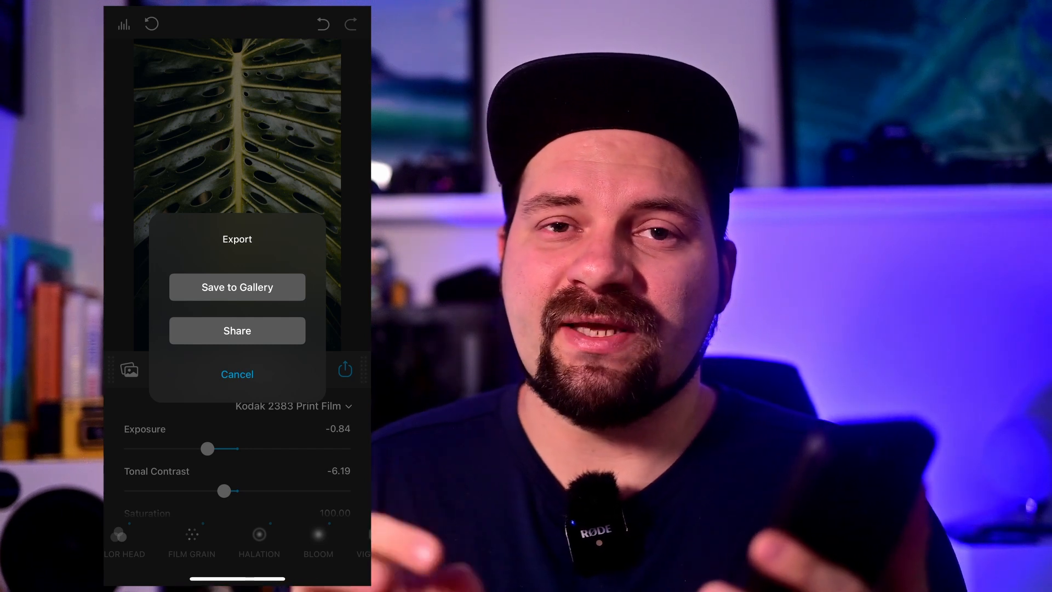
click(237, 287)
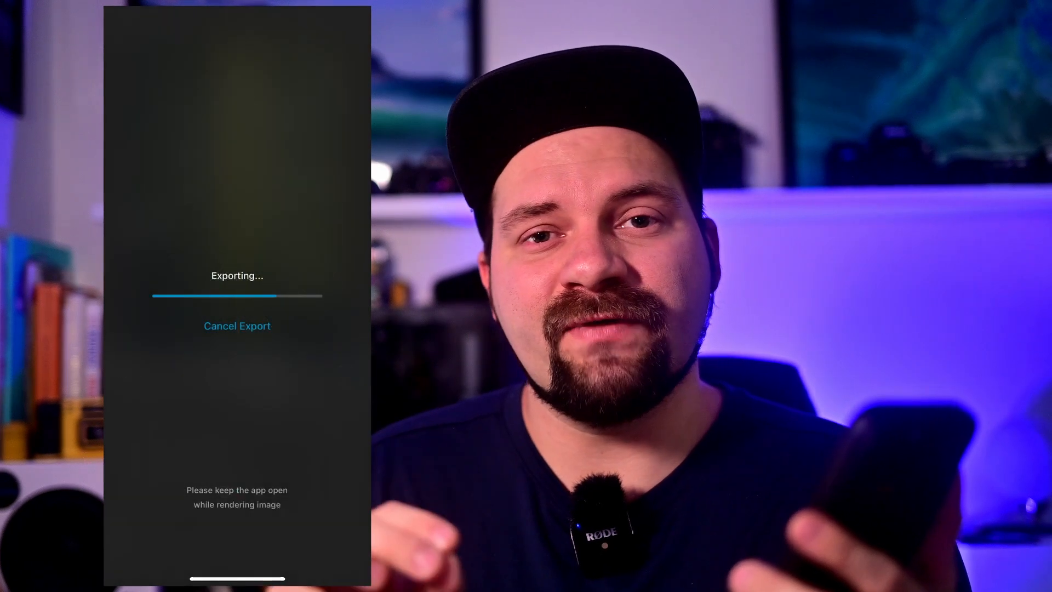